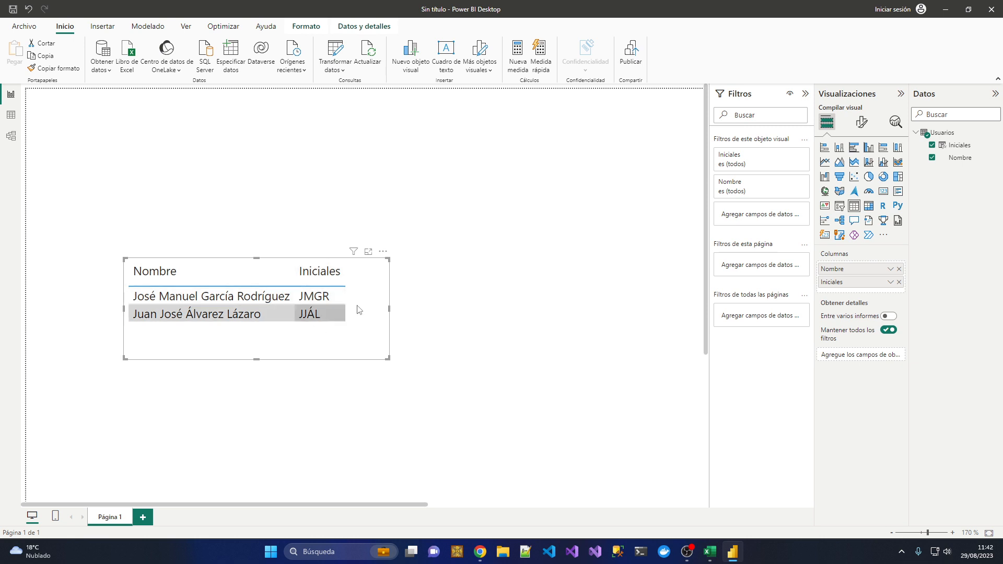
# Delete the Iniciales column from the Usuarios model and remove its leftover field from the table visual
pyautogui.rightClick(966, 145)
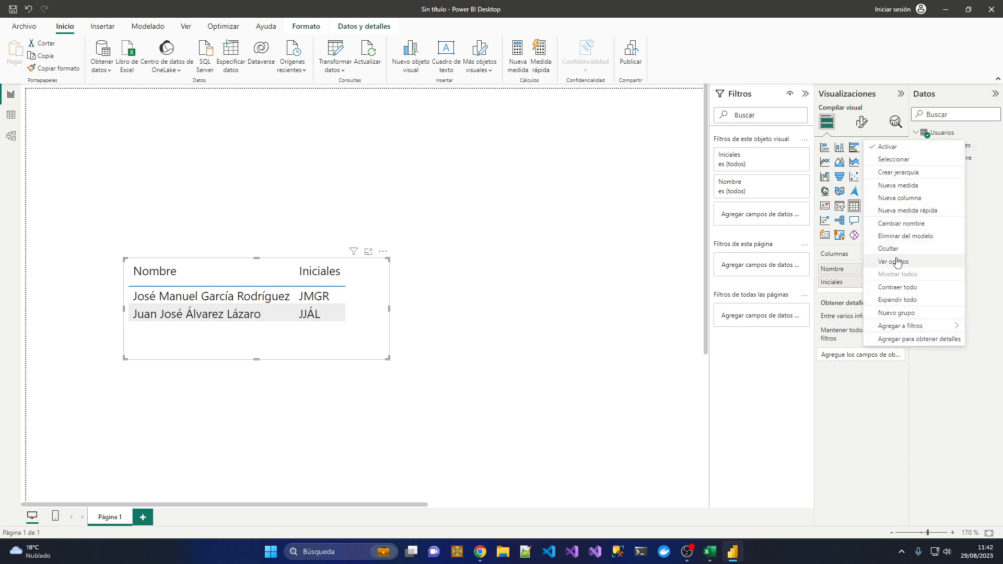
pyautogui.click(906, 243)
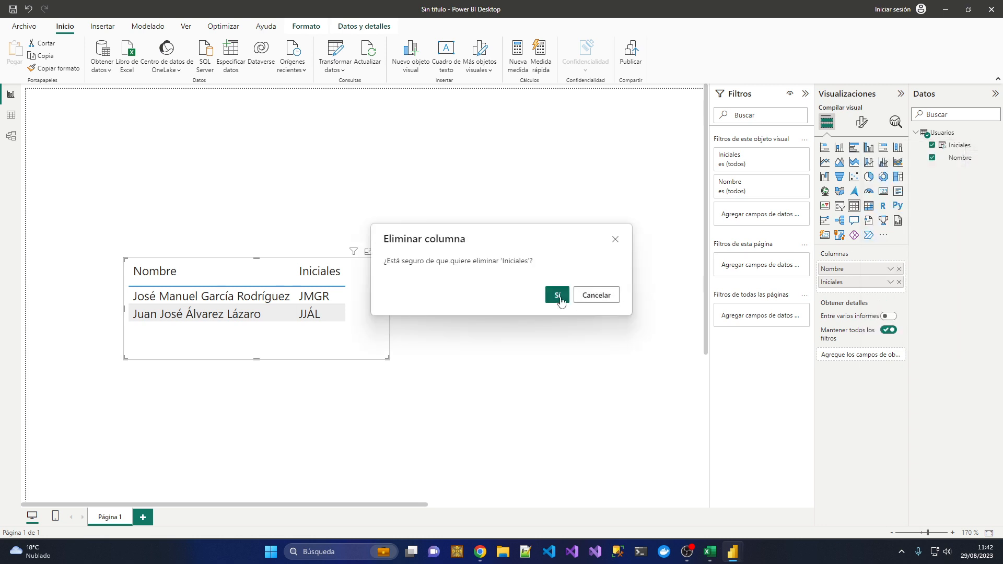
pyautogui.click(557, 296)
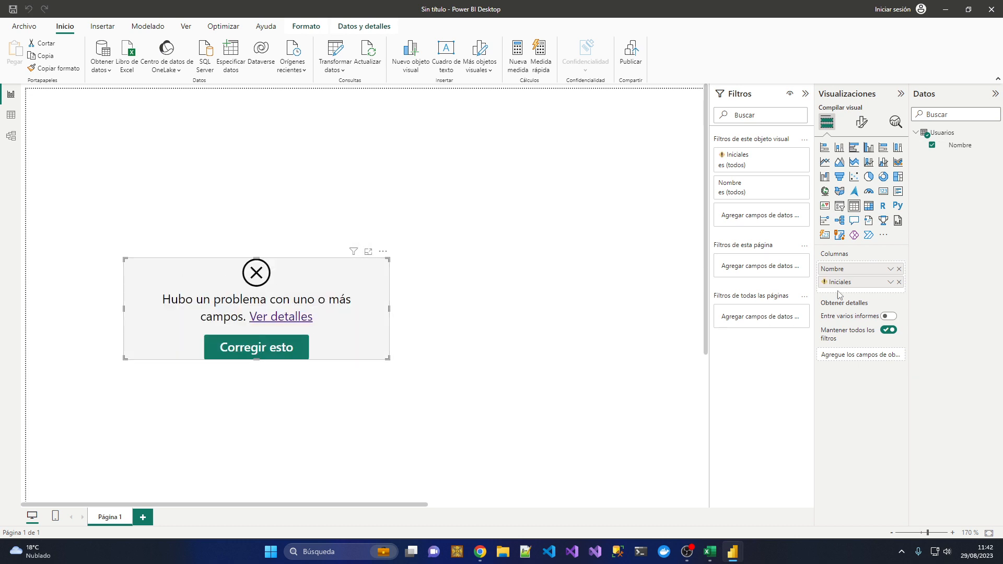
pyautogui.click(899, 282)
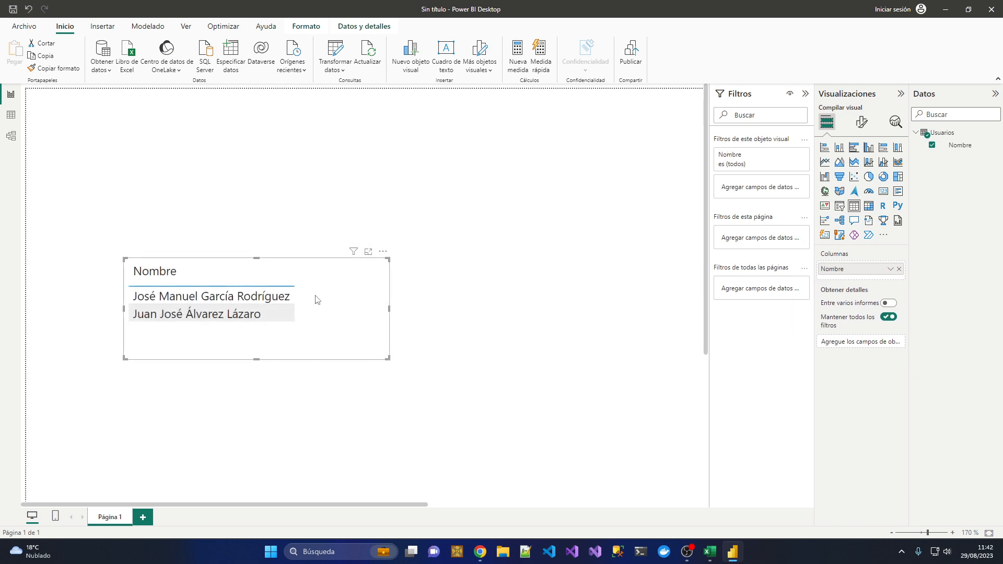
# Move the table visual slightly right and down on the report canvas, leaving it deselected
pyautogui.moveTo(317, 296); pyautogui.dragTo(360, 301)
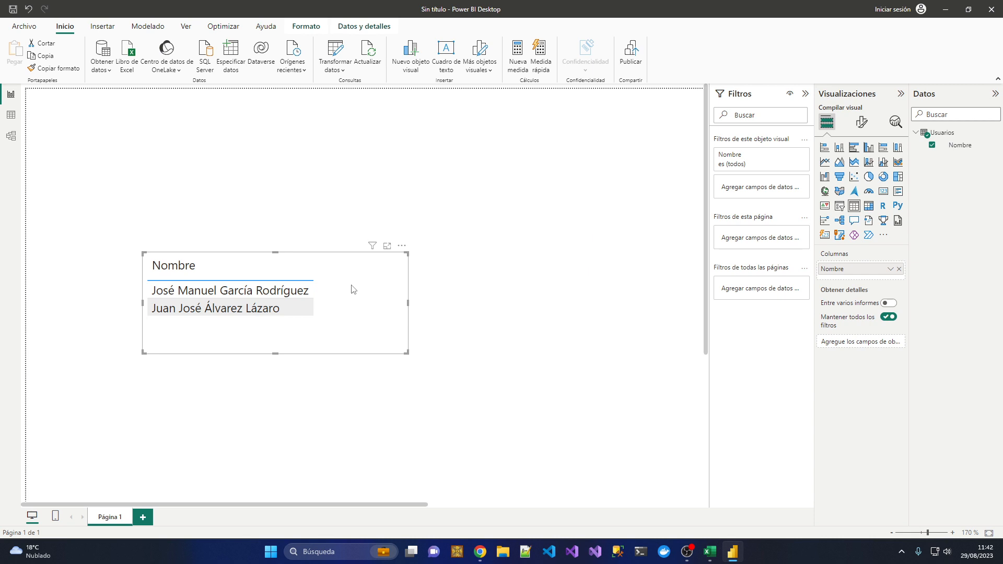
pyautogui.moveTo(337, 257); pyautogui.dragTo(338, 291)
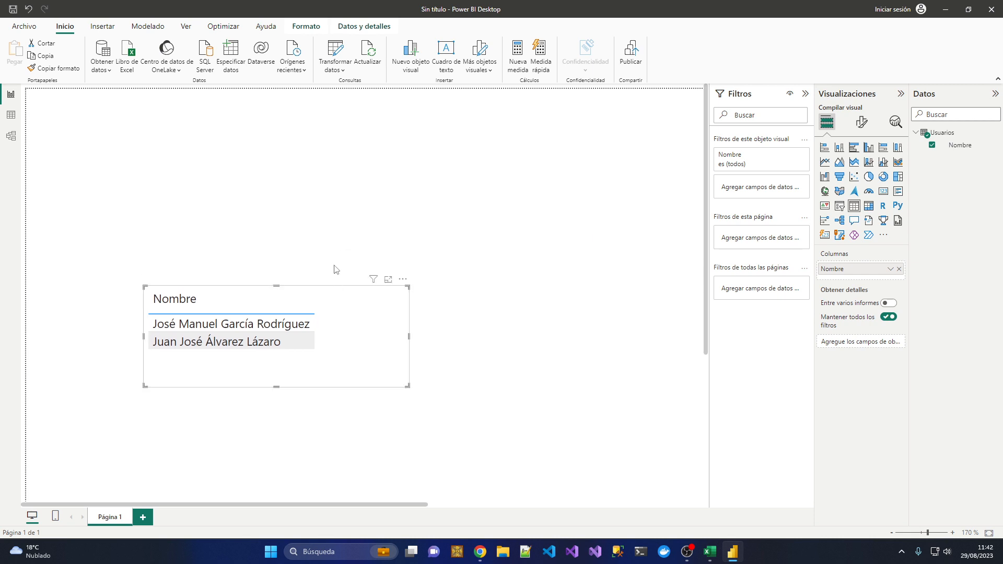
pyautogui.click(339, 240)
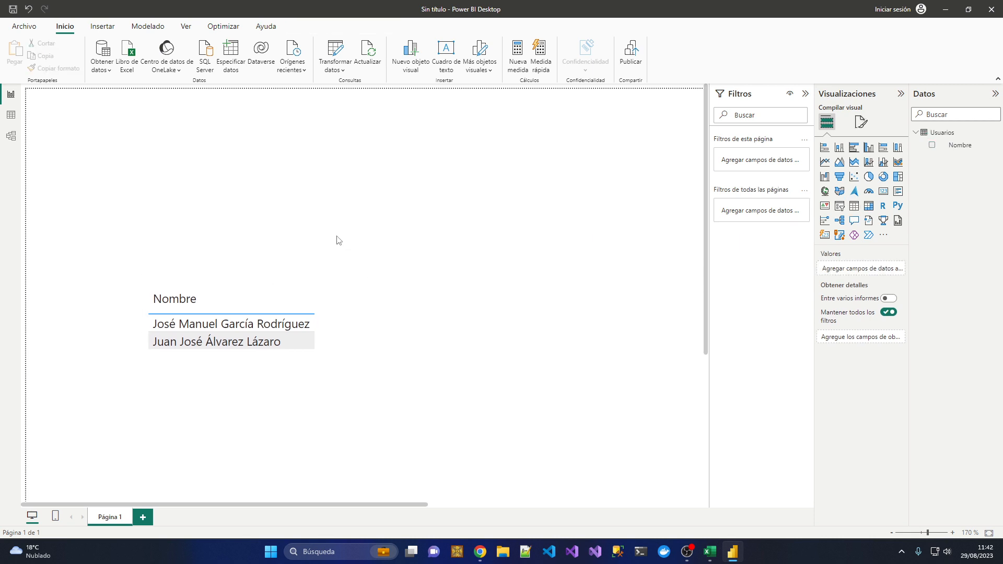
# Add a new calculated column to the Usuarios table and insert three blank lines below its formula's first line
pyautogui.rightClick(948, 135)
pyautogui.click(906, 167)
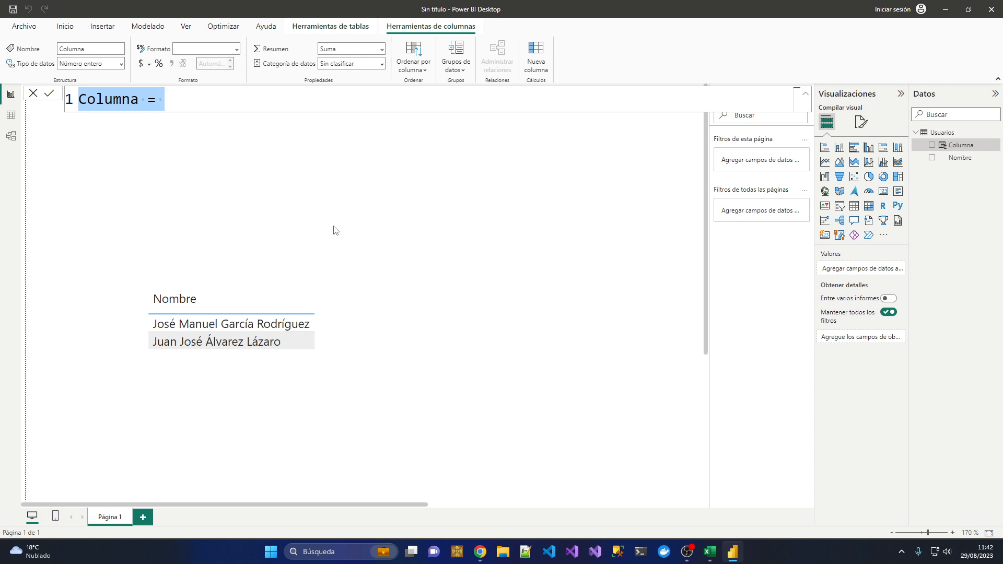
pyautogui.click(217, 97)
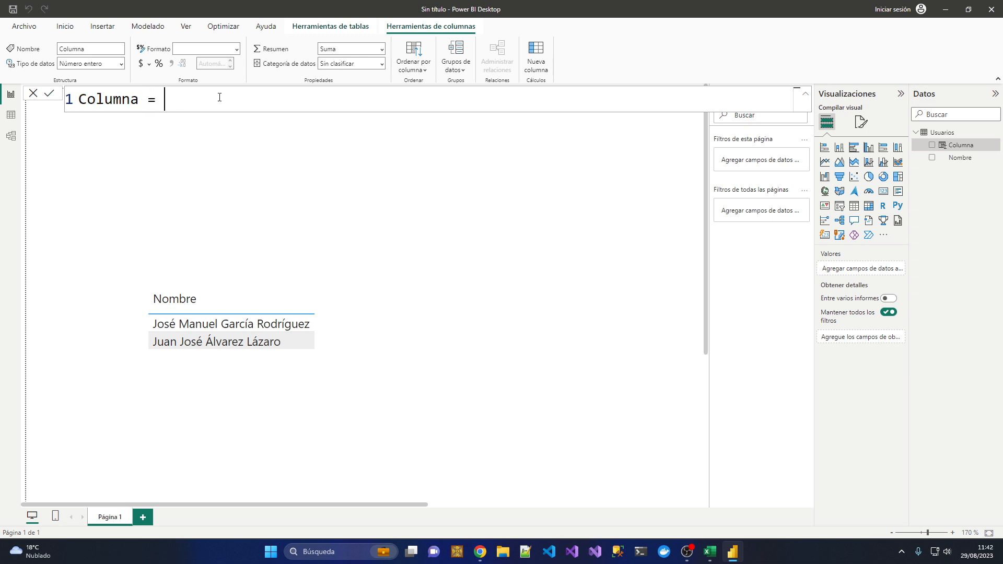
pyautogui.hotkey('shift', 'Return')
pyautogui.hotkey('shift', 'Return')
pyautogui.hotkey('shift', 'Return')
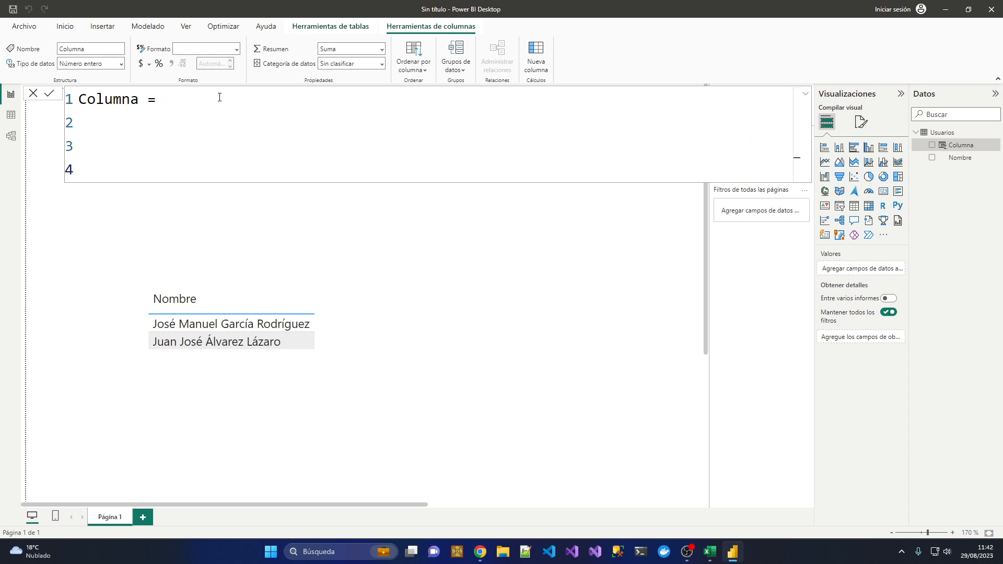
pyautogui.press('Up')
pyautogui.press('Up')
# Declare a variable Nodos in the column formula, starting a SUBSTITUTE call with Usuarios[Nombre] as its text argument
pyautogui.write('var Nodos')
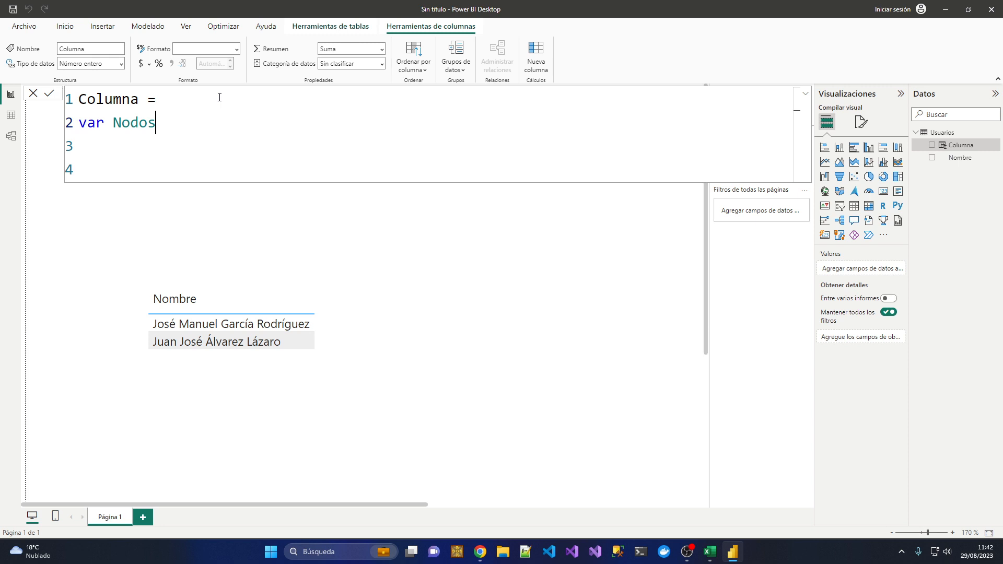
pyautogui.write('=')
pyautogui.write('sub')
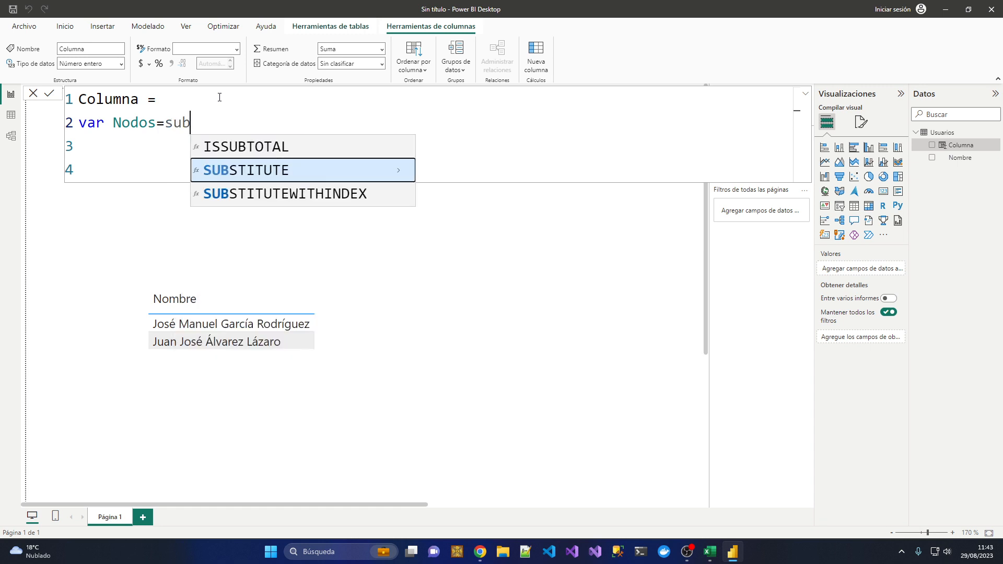
pyautogui.press('Tab')
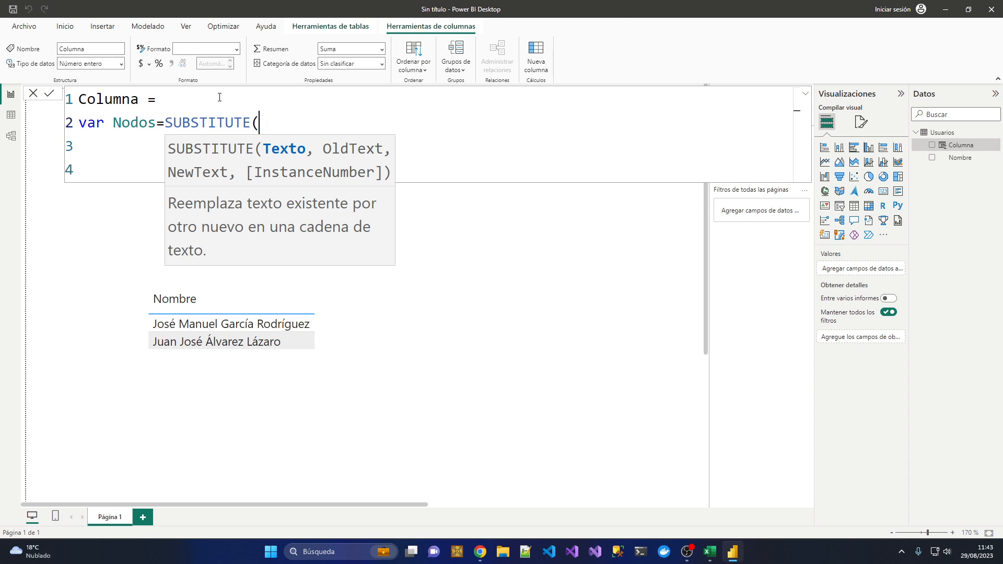
pyautogui.write('usu')
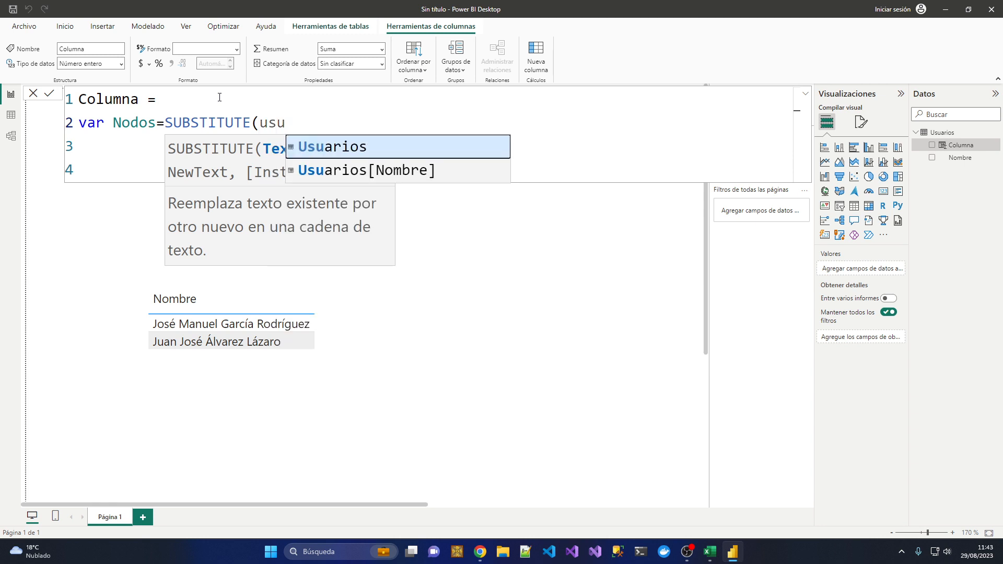
pyautogui.press('Down')
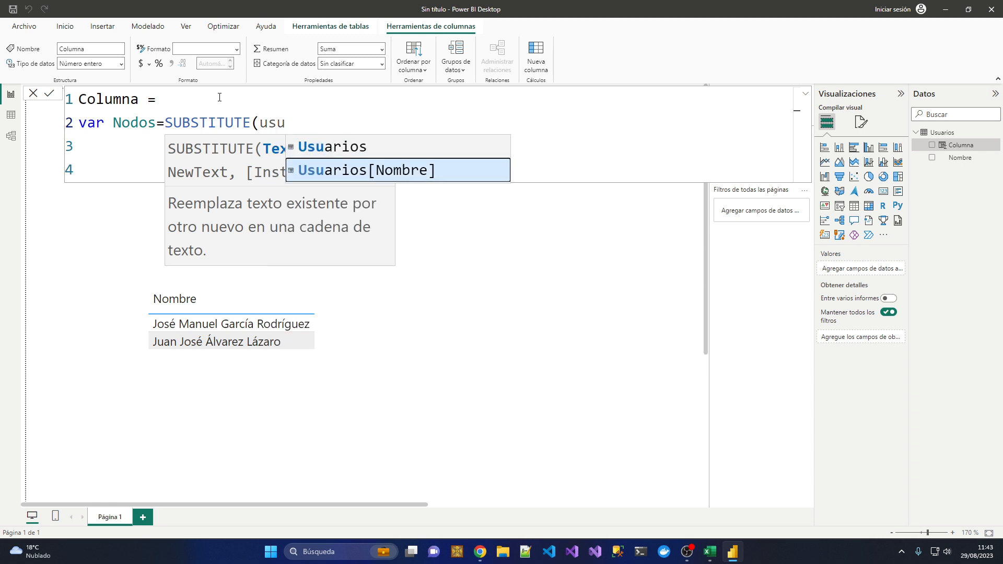
pyautogui.press('Tab')
pyautogui.write(',')
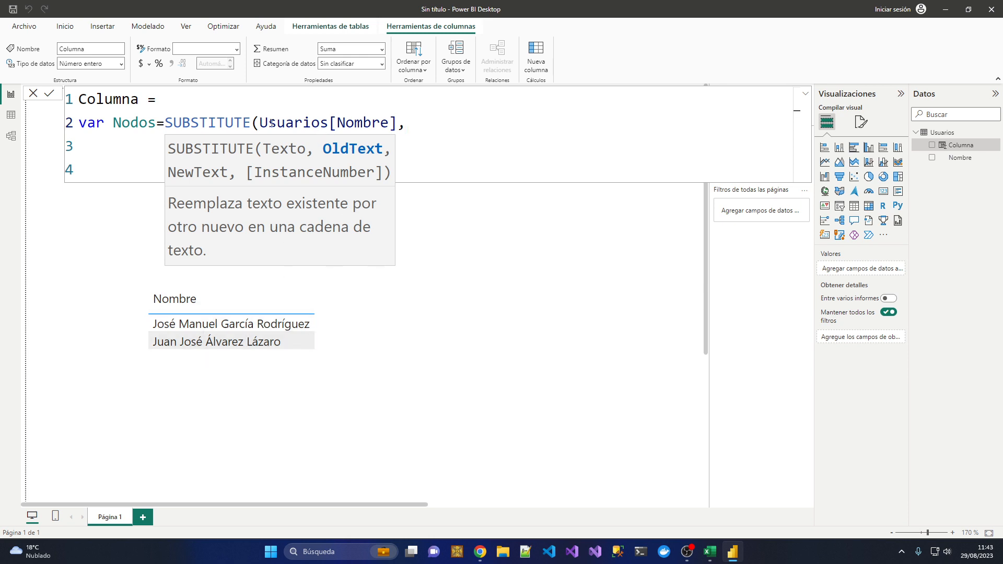
pyautogui.moveTo(260, 123); pyautogui.dragTo(398, 123)
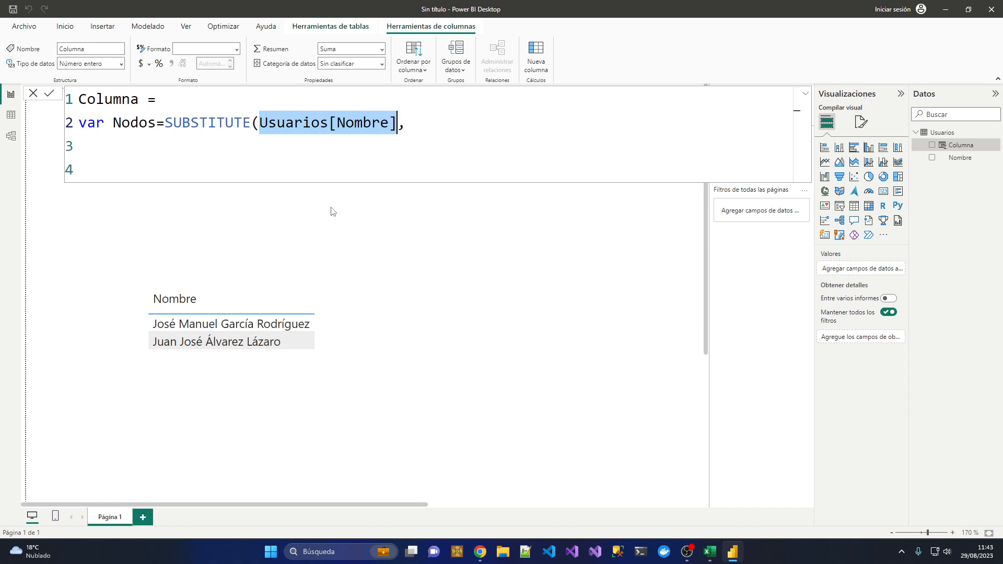
pyautogui.click(410, 134)
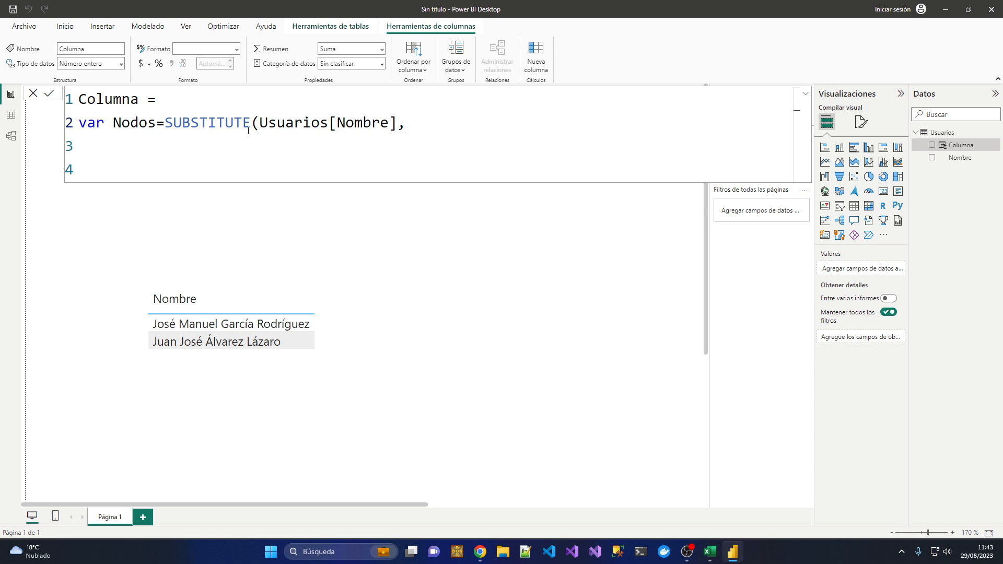
# Complete the SUBSTITUTE call so that it replaces " " with "|", and add a new line below it
pyautogui.write('"')
pyautogui.write('","|')
pyautogui.write('"')
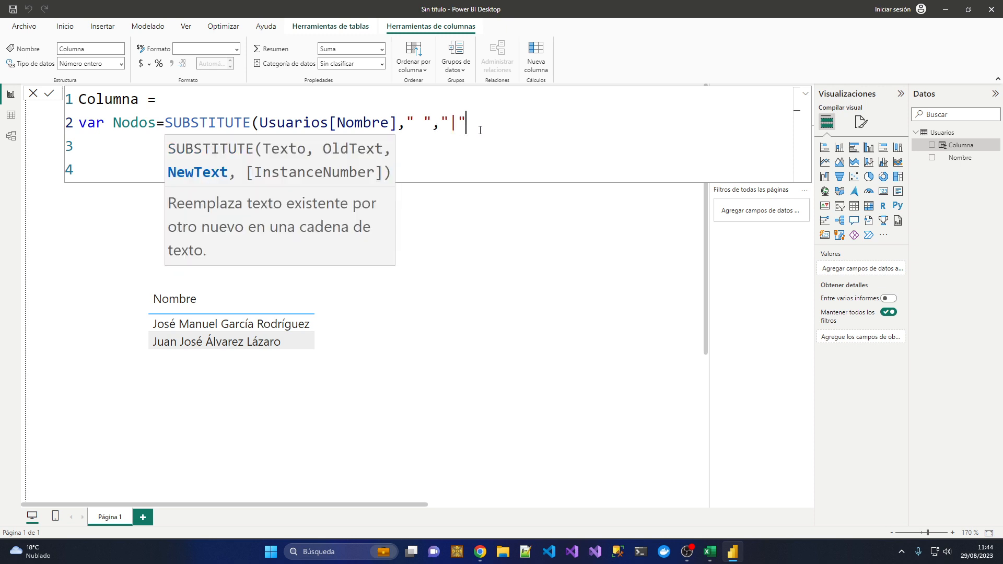
pyautogui.write(')')
pyautogui.hotkey('shift', 'Return')
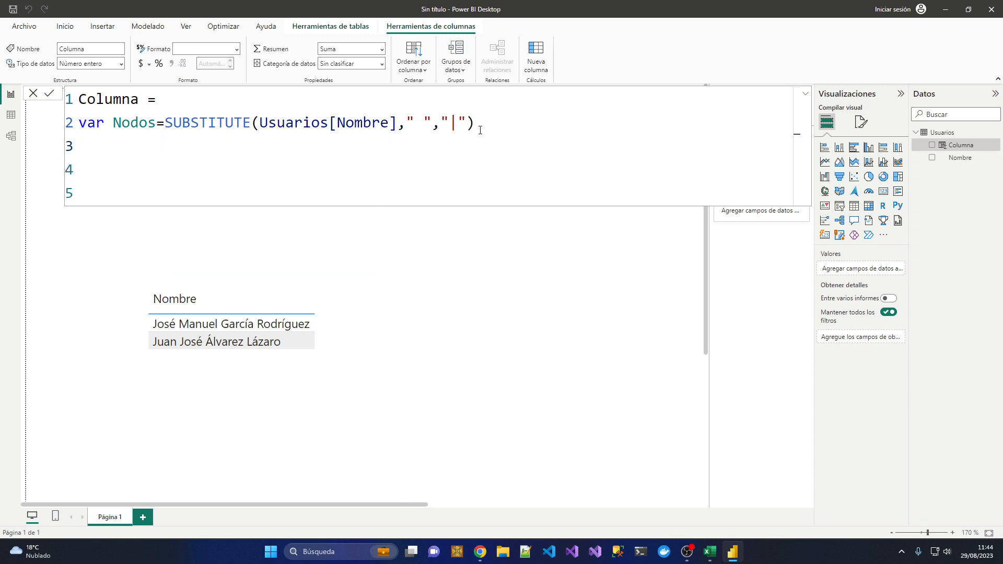
# Return Nodos from the formula, commit it, and add Columna to the table visual beside Nombre
pyautogui.write('return Nodos')
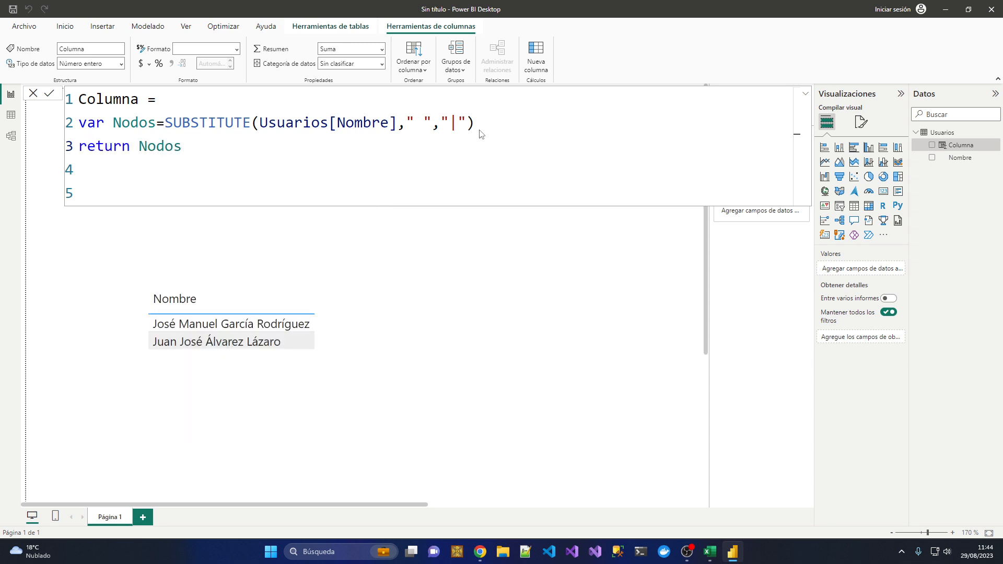
pyautogui.press('Return')
pyautogui.click(350, 317)
pyautogui.moveTo(962, 146); pyautogui.dragTo(884, 276)
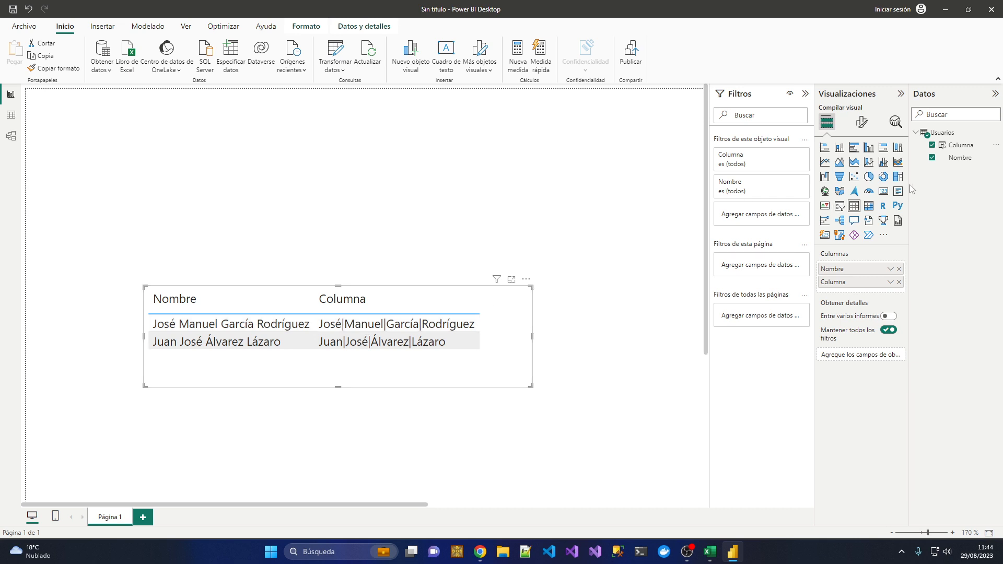
# Change Columna's return expression to PATHITEM(Nodos,2) and commit the formula
pyautogui.click(959, 145)
pyautogui.click(251, 173)
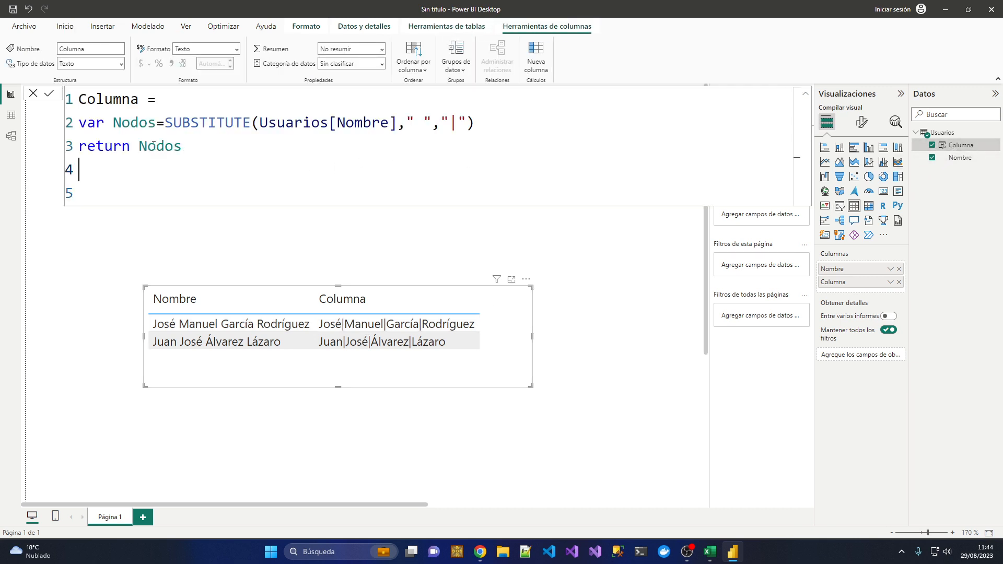
pyautogui.moveTo(138, 147); pyautogui.dragTo(276, 154)
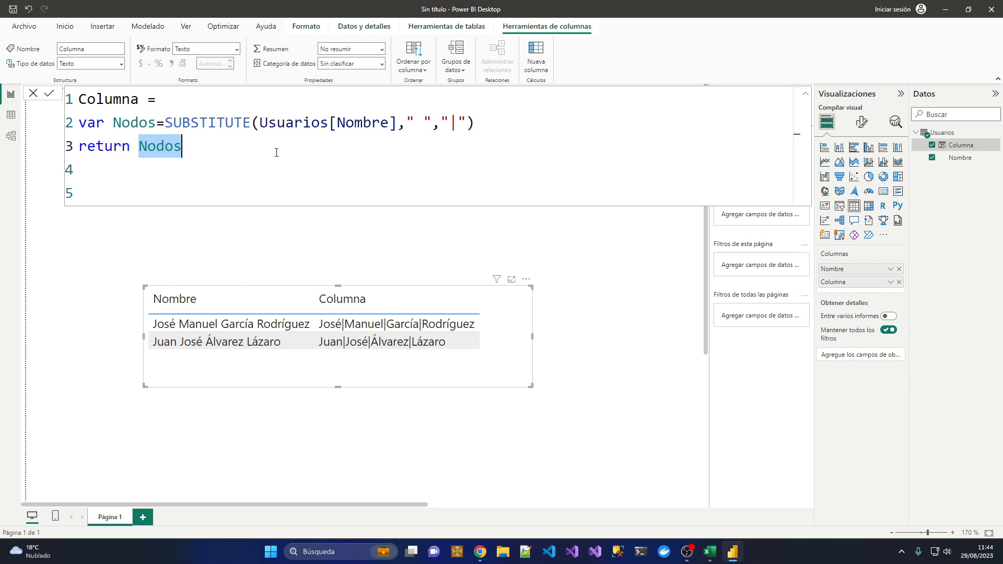
pyautogui.write('path')
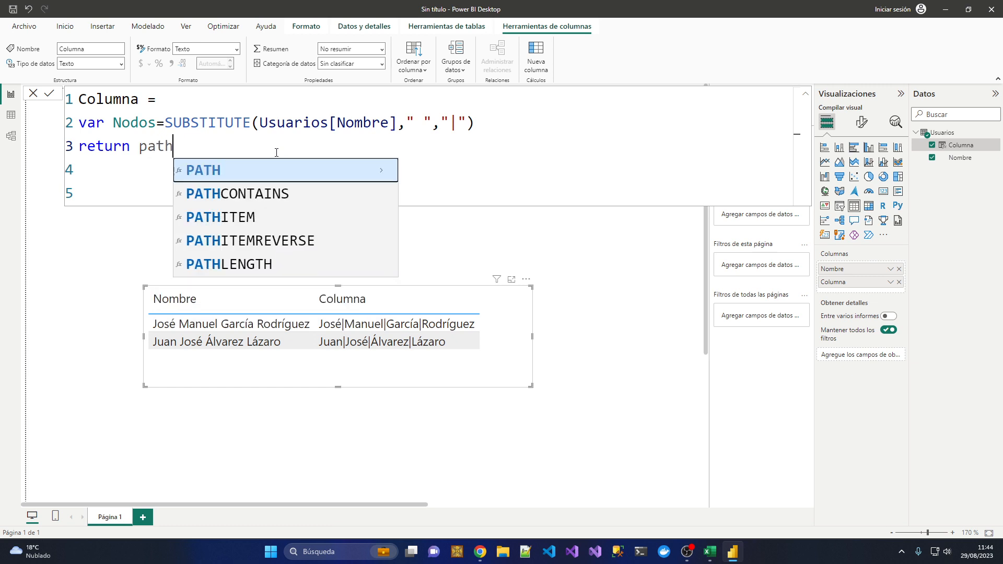
pyautogui.press('Down')
pyautogui.press('Down')
pyautogui.press('Tab')
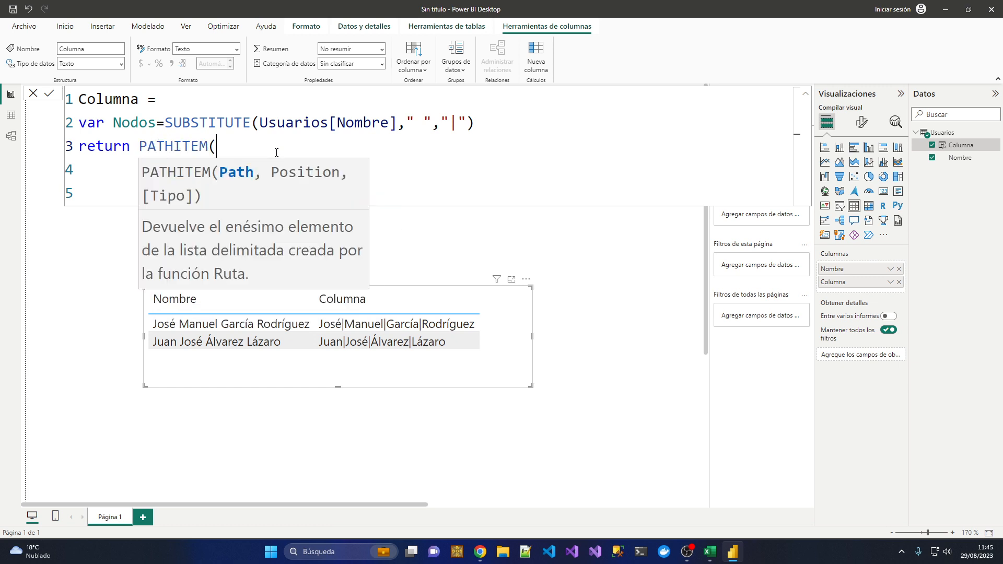
pyautogui.write('Nodos,')
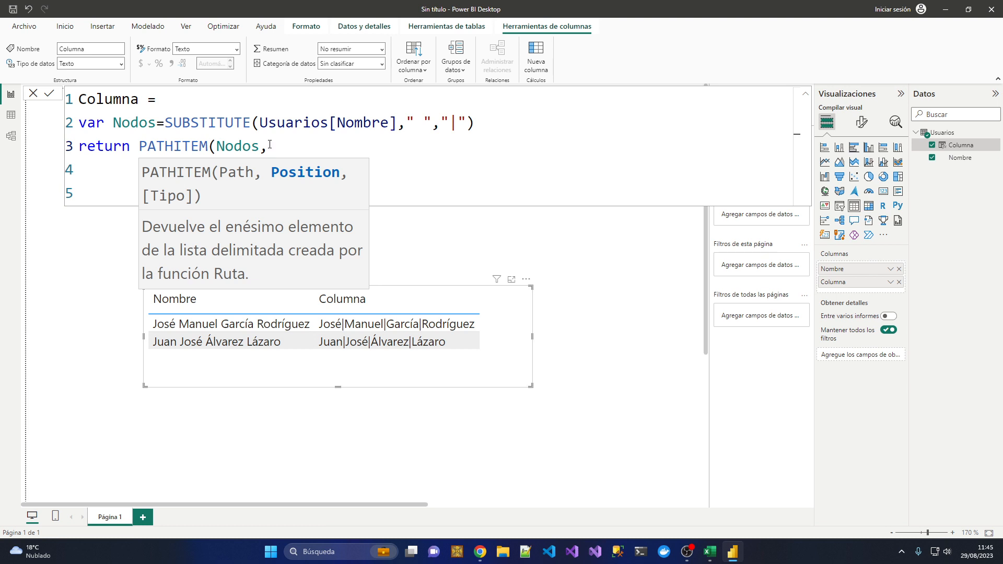
pyautogui.write('2)')
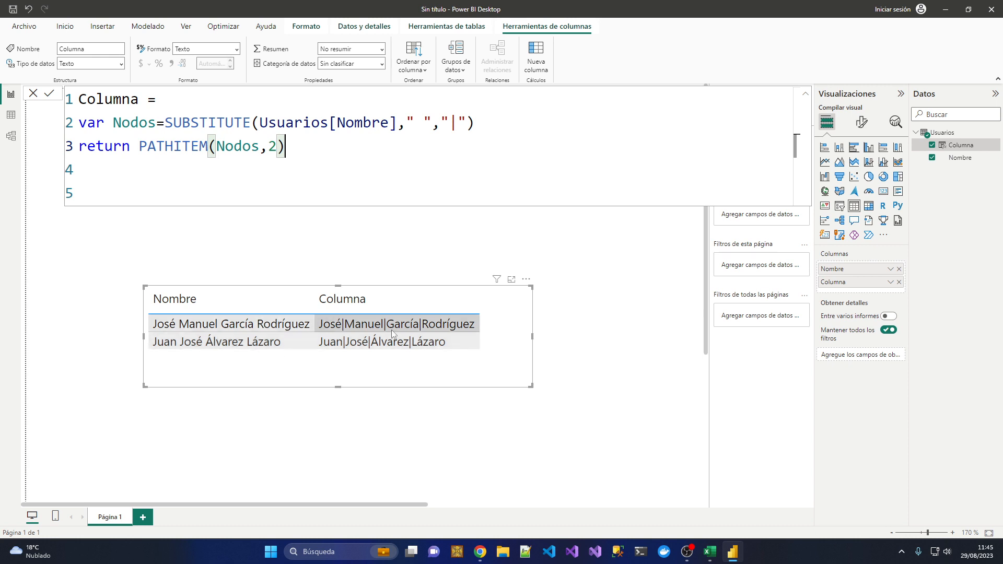
pyautogui.press('Return')
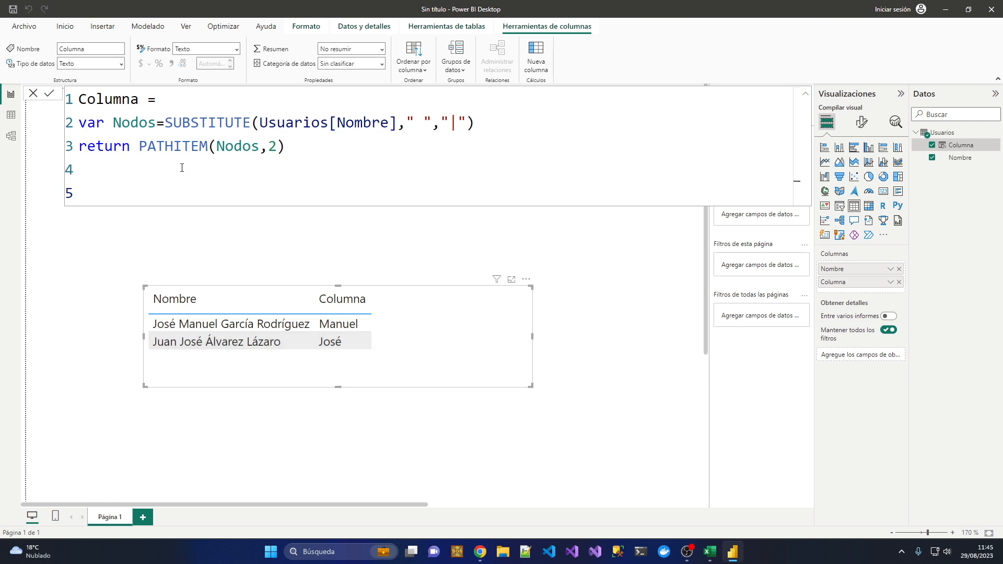
# Replace Columna's return expression with PATHLENGTH(Nodos) and commit the formula
pyautogui.moveTo(166, 123); pyautogui.dragTo(478, 126)
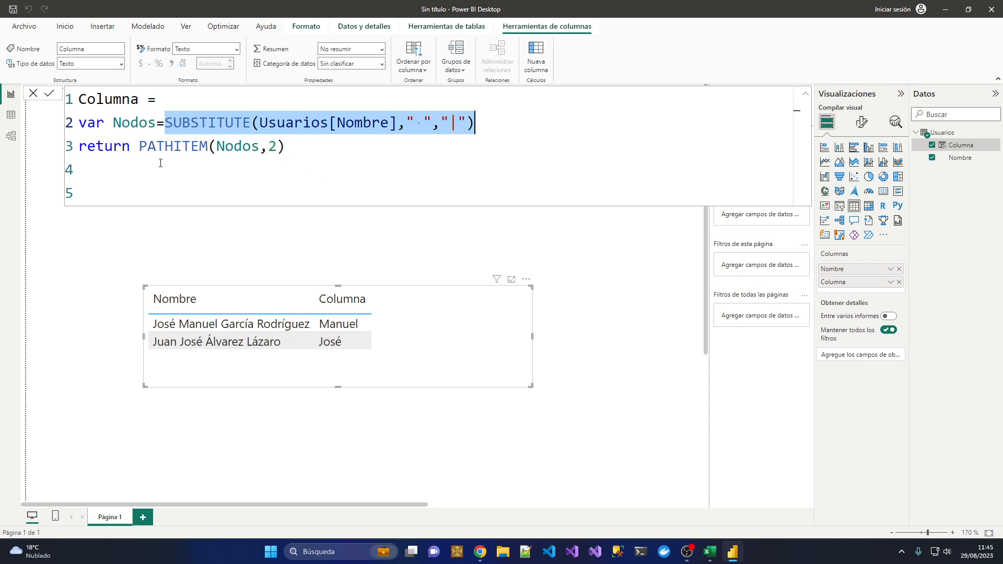
pyautogui.moveTo(140, 147); pyautogui.dragTo(208, 146)
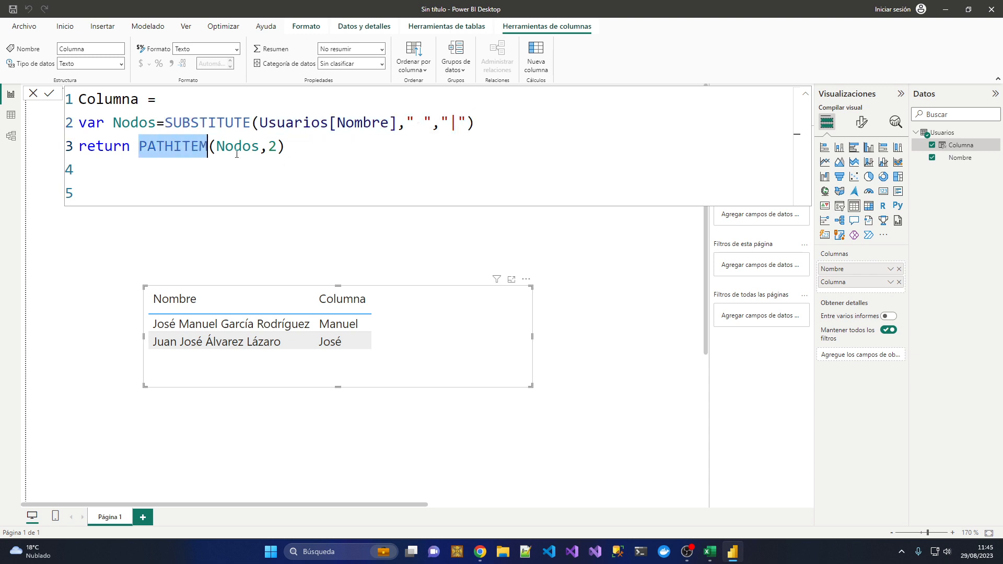
pyautogui.click(282, 148)
pyautogui.moveTo(282, 148); pyautogui.dragTo(142, 154)
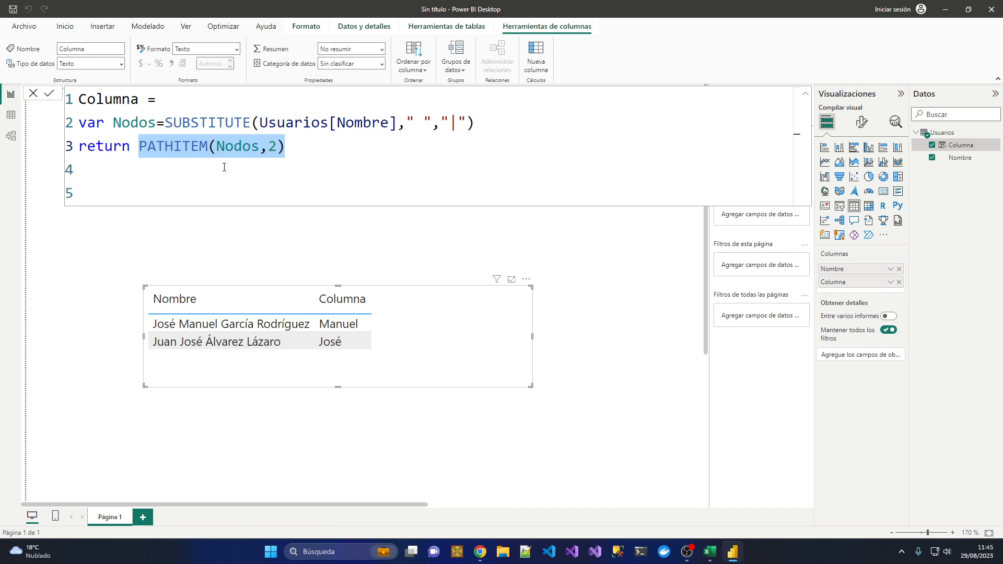
pyautogui.write('pathl')
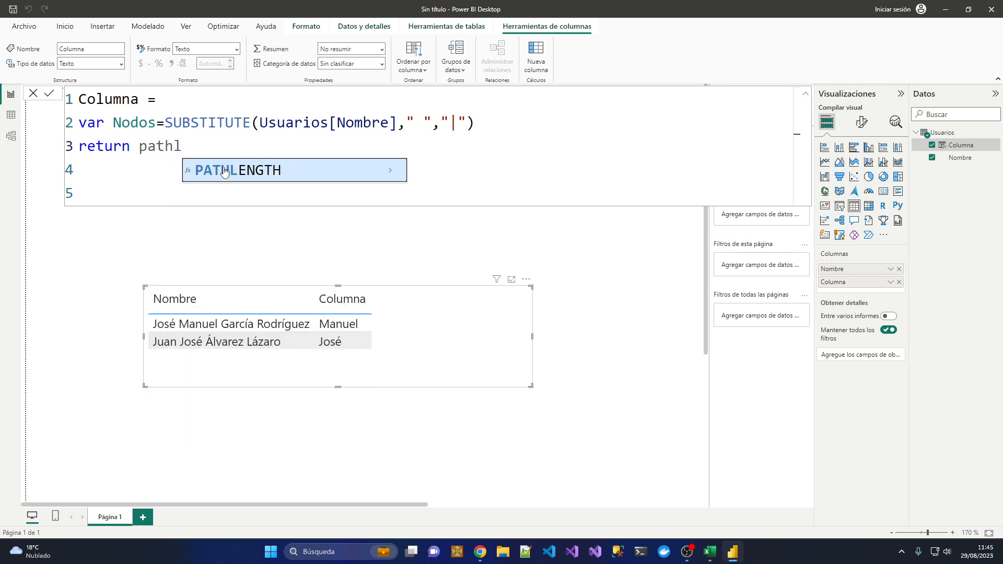
pyautogui.press('Tab')
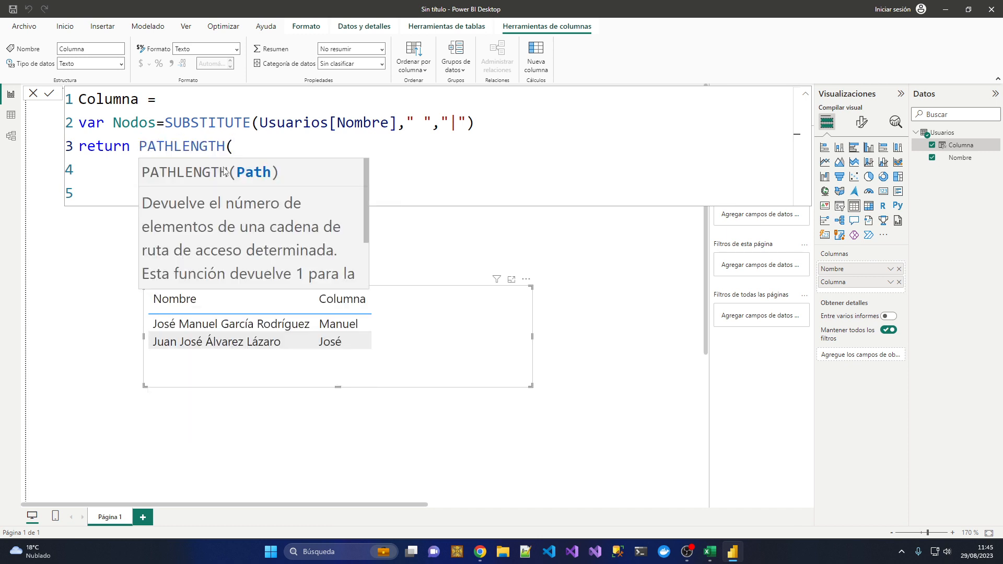
pyautogui.write('Nodos)')
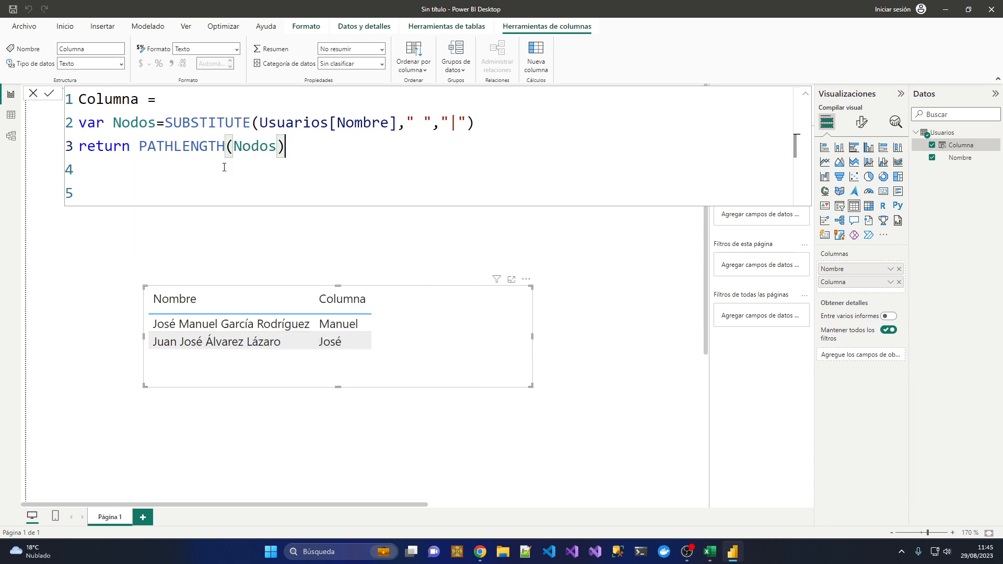
pyautogui.press('Return')
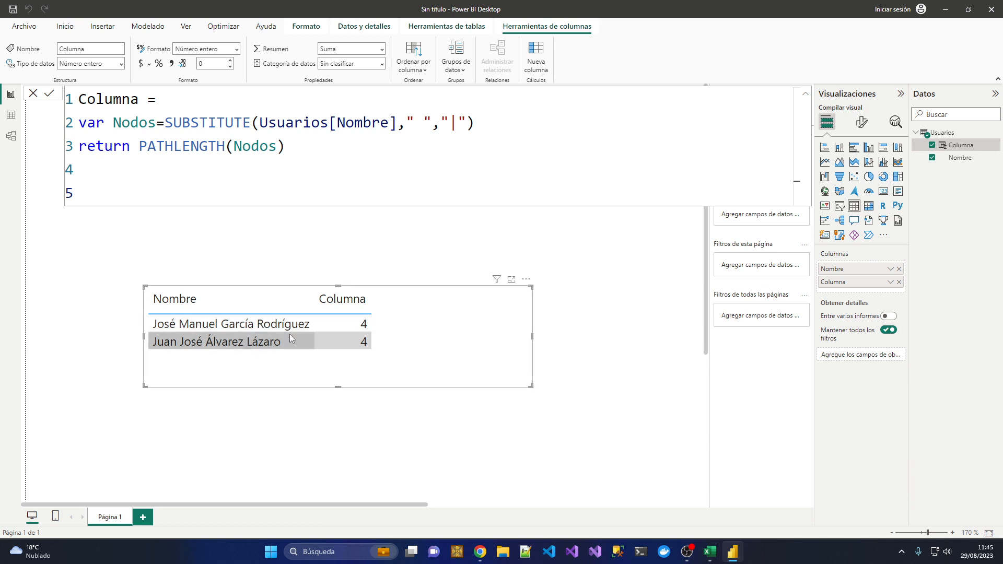
# Rewrite the return line as a SELECTCOLUMNS call, starting GENERATESERIES as its table argument
pyautogui.click(313, 147)
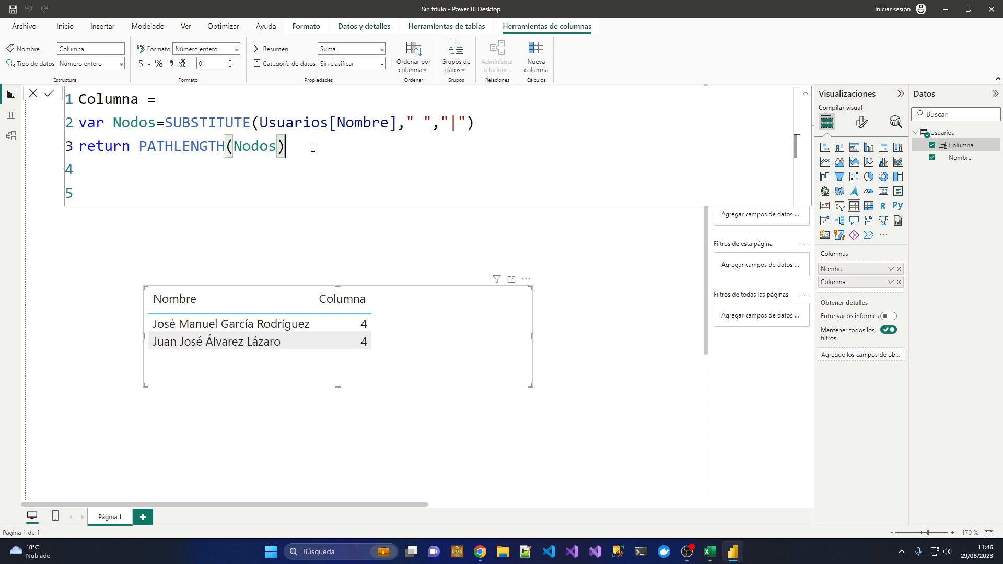
pyautogui.hotkey('shift', 'Home')
pyautogui.press('BackSpace')
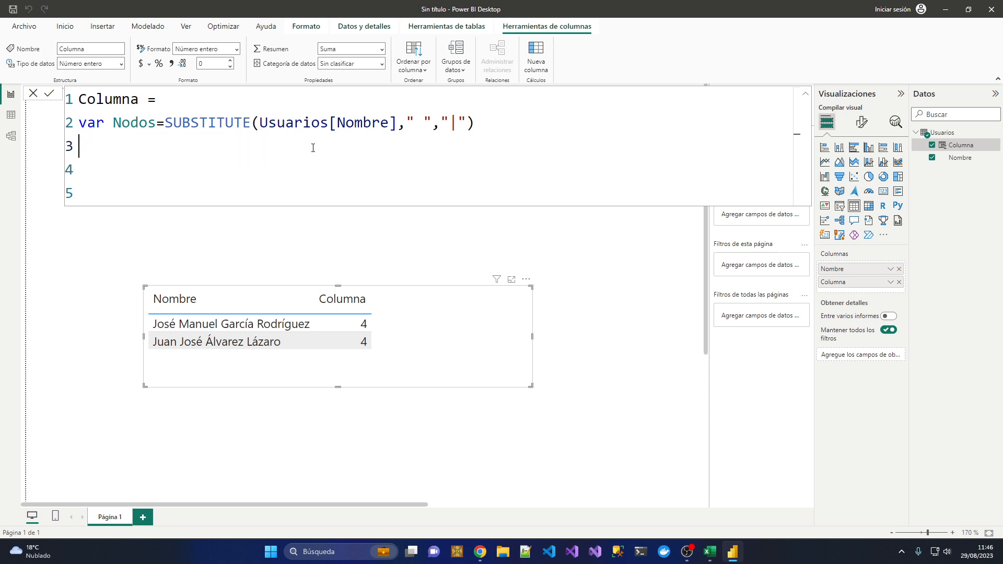
pyautogui.write('return sel')
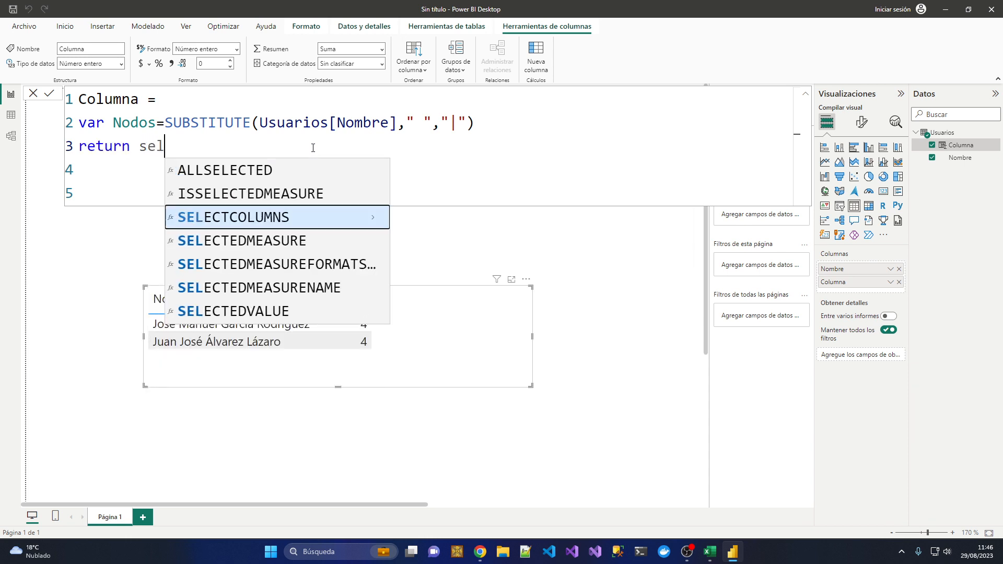
pyautogui.press('Tab')
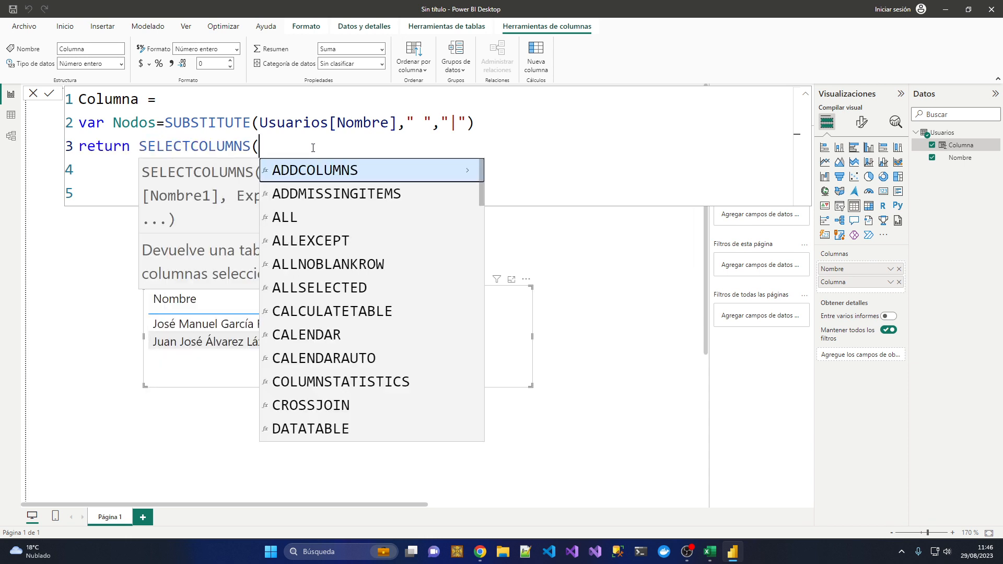
pyautogui.write('gene')
pyautogui.press('Down')
pyautogui.press('Down')
pyautogui.press('Tab')
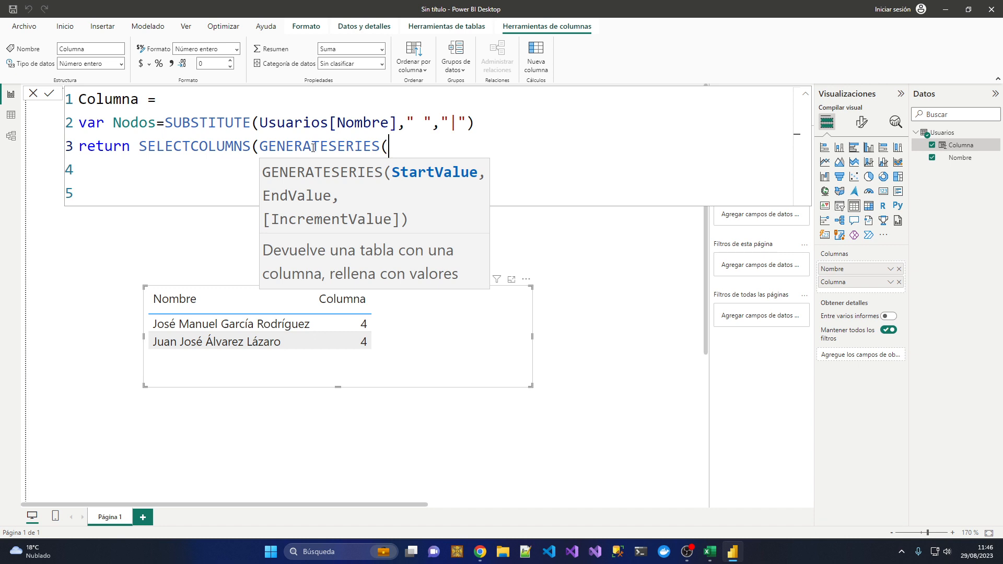
# Complete GENERATESERIES with start value 1 and end value PATHLENGTH(Nodos), ready for the next SELECTCOLUMNS argument
pyautogui.write('1,path')
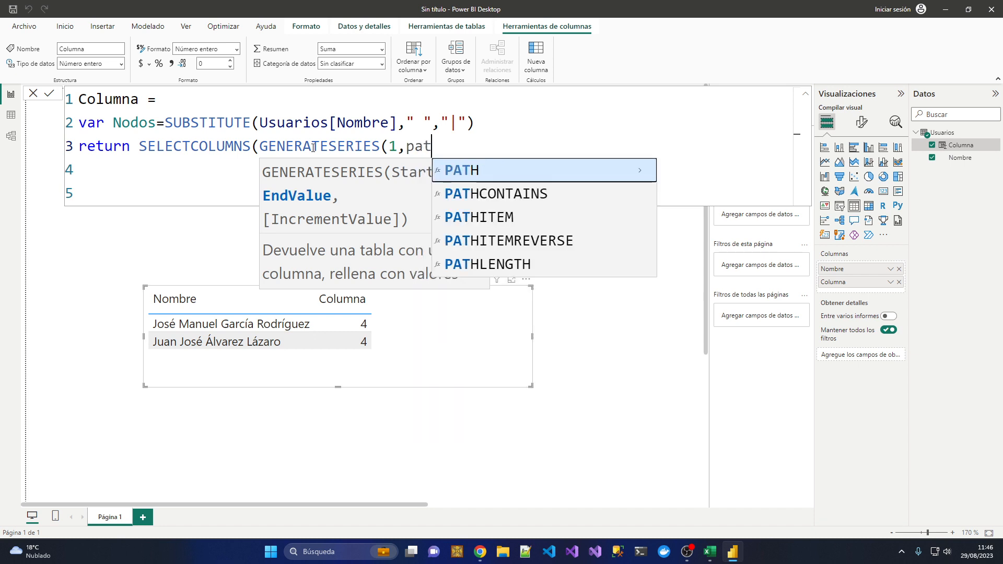
pyautogui.press('Down')
pyautogui.press('Down')
pyautogui.press('Down')
pyautogui.press('Down')
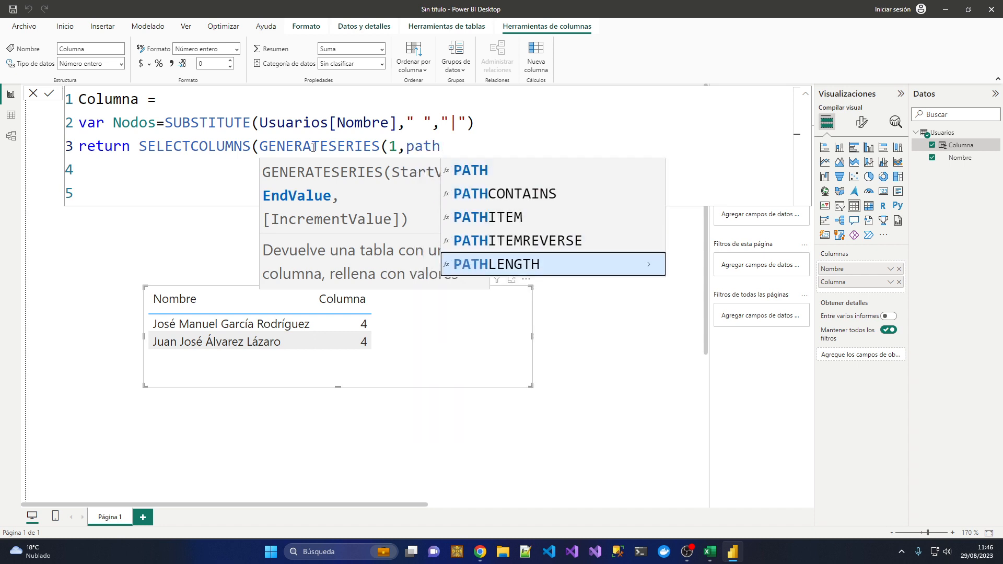
pyautogui.press('Tab')
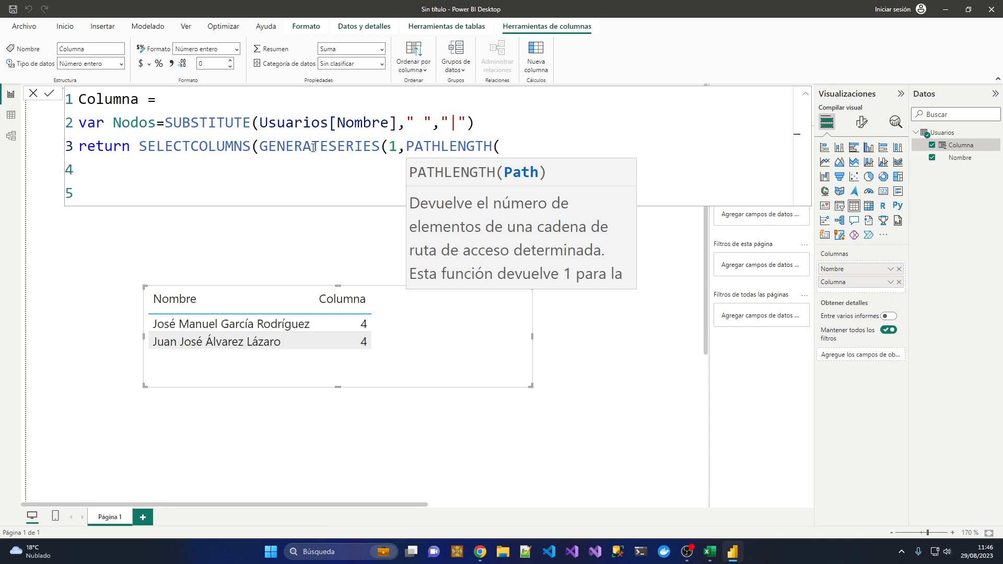
pyautogui.write('Nodos)')
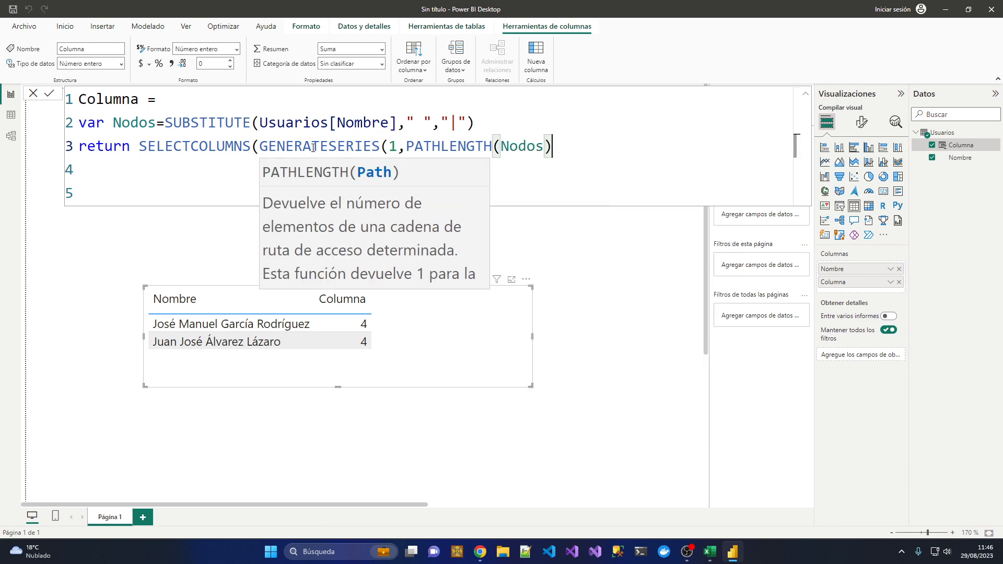
pyautogui.write('),')
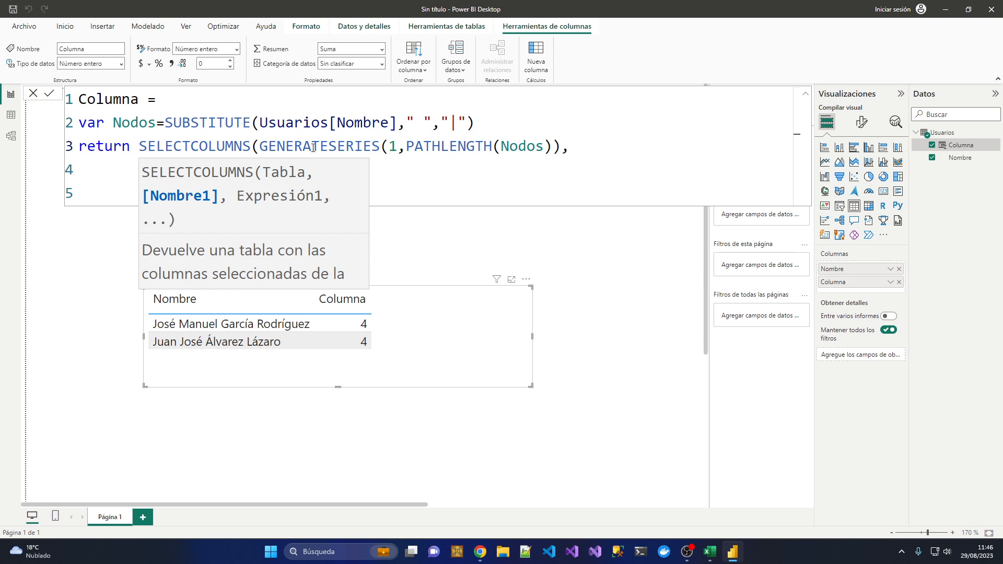
# Name the SELECTCOLUMNS output column "Iniciales" and add an indented new line for its expression
pyautogui.write('"Iniciales"')
pyautogui.press('Escape')
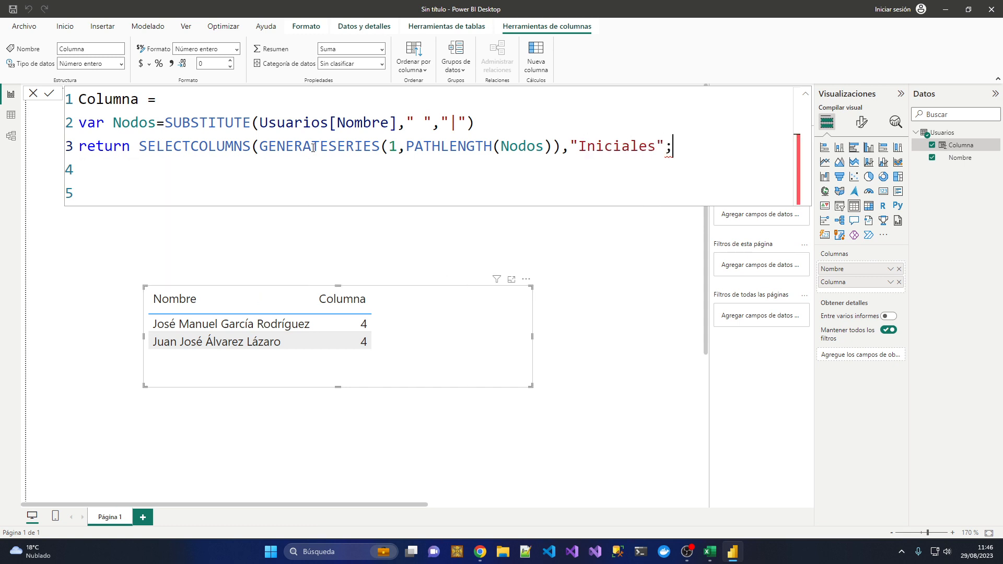
pyautogui.write(',')
pyautogui.press('Return')
pyautogui.press('Tab')
pyautogui.press('Tab')
pyautogui.press('Tab')
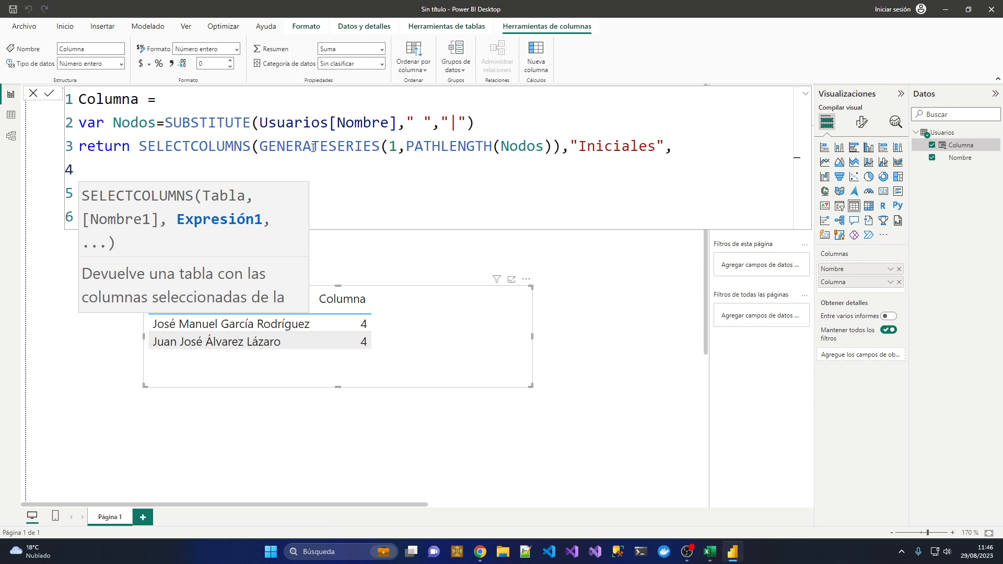
# Enter mid(PATHITEM(Nodos,[Value]),1,1) as the Iniciales expression and close the SELECTCOLUMNS call
pyautogui.write('mid(')
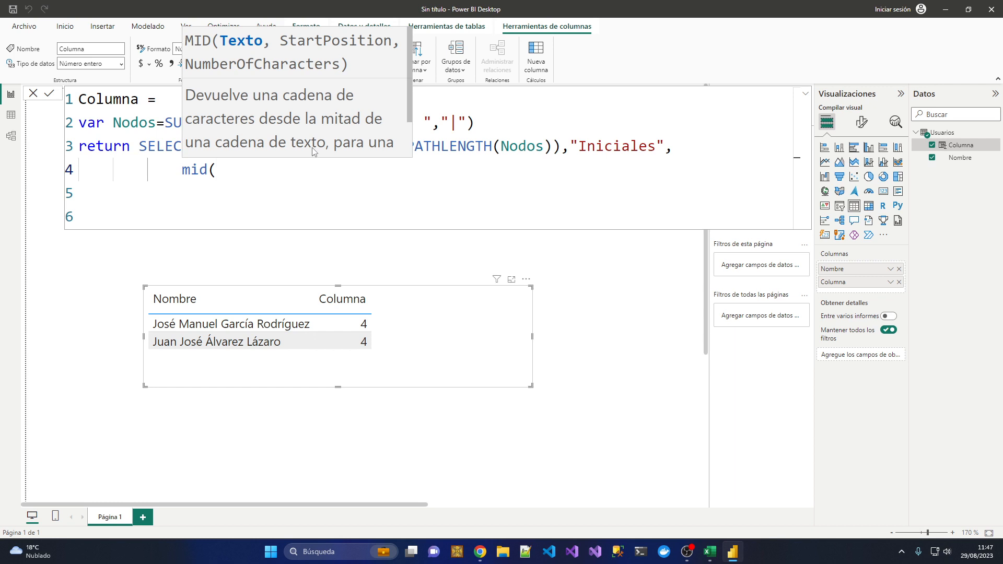
pyautogui.write('pat')
pyautogui.press('Down')
pyautogui.press('Down')
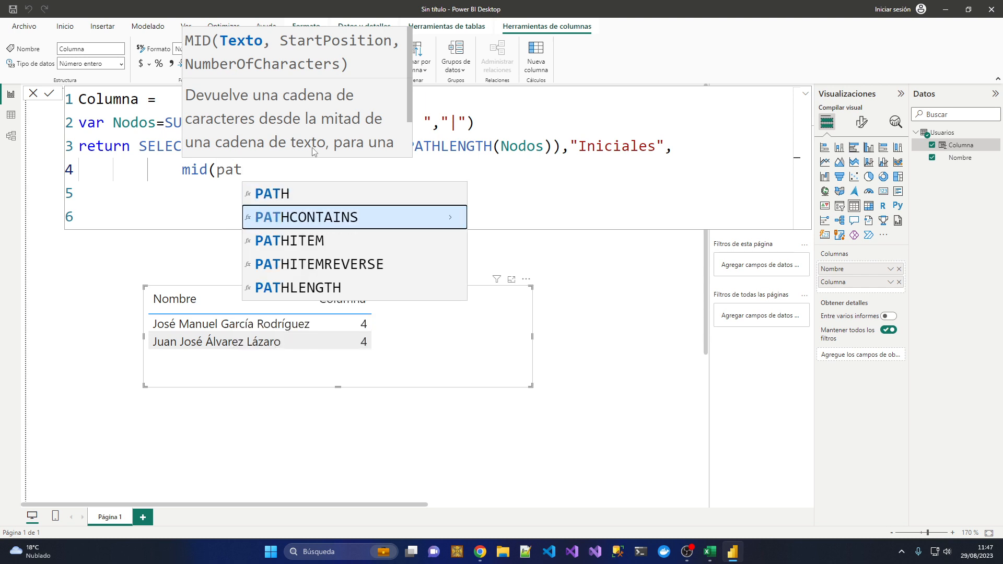
pyautogui.press('Tab')
pyautogui.write('Nodo')
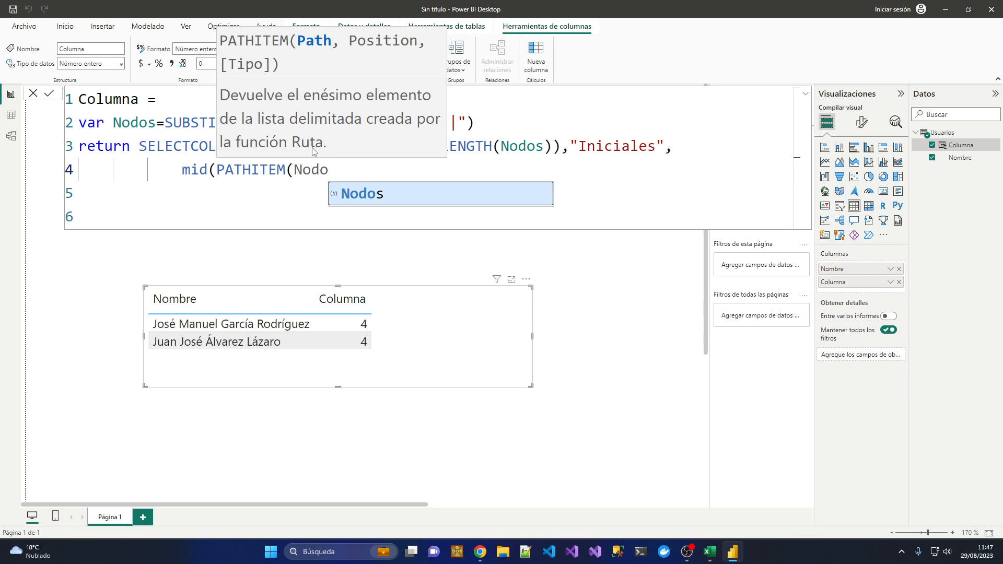
pyautogui.press('Tab')
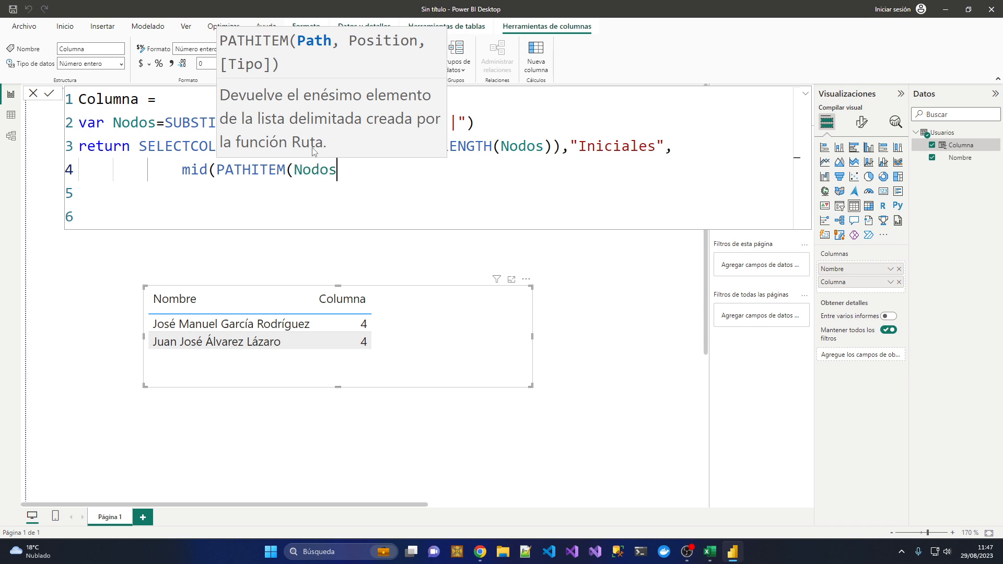
pyautogui.write(',[')
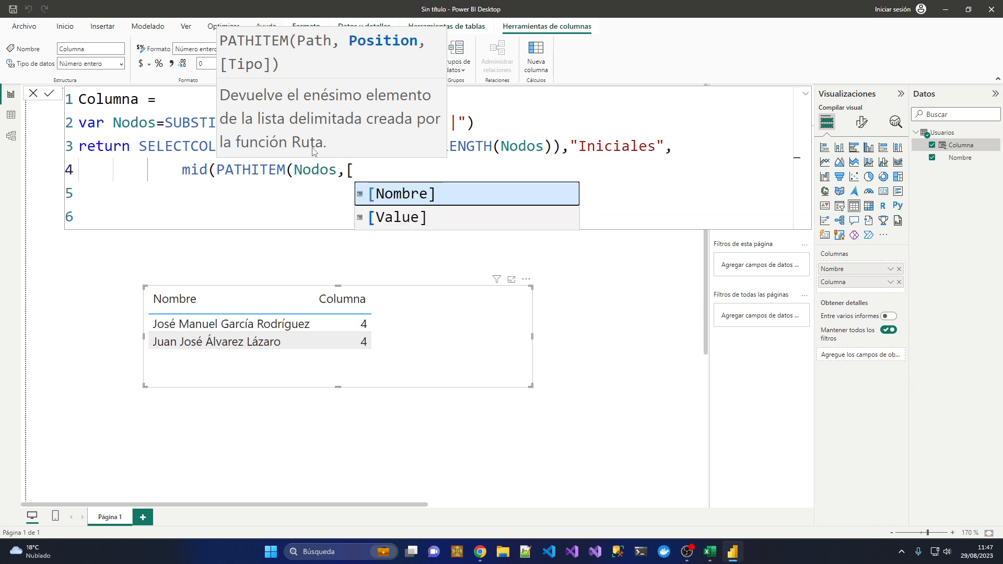
pyautogui.write('va')
pyautogui.press('Tab')
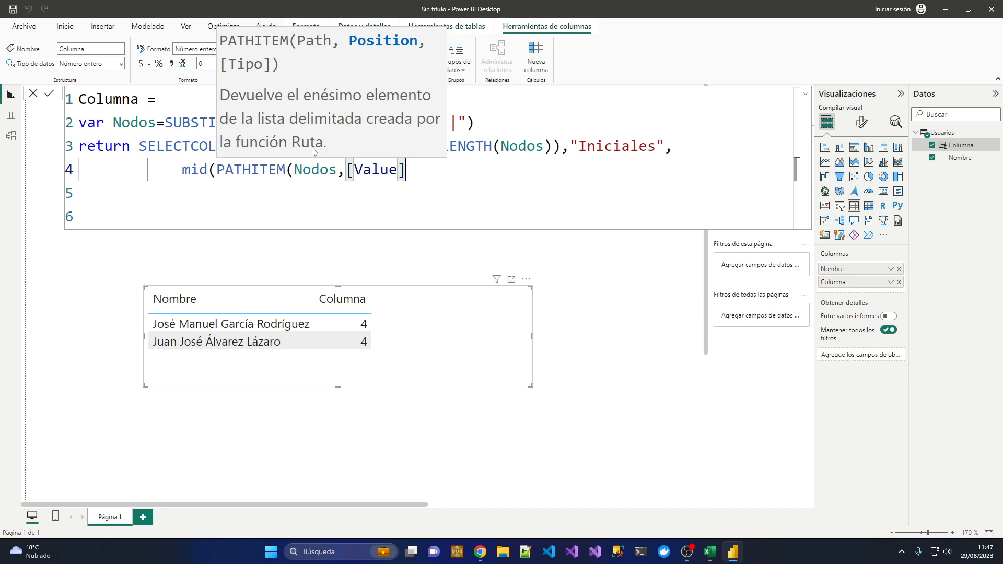
pyautogui.write(')')
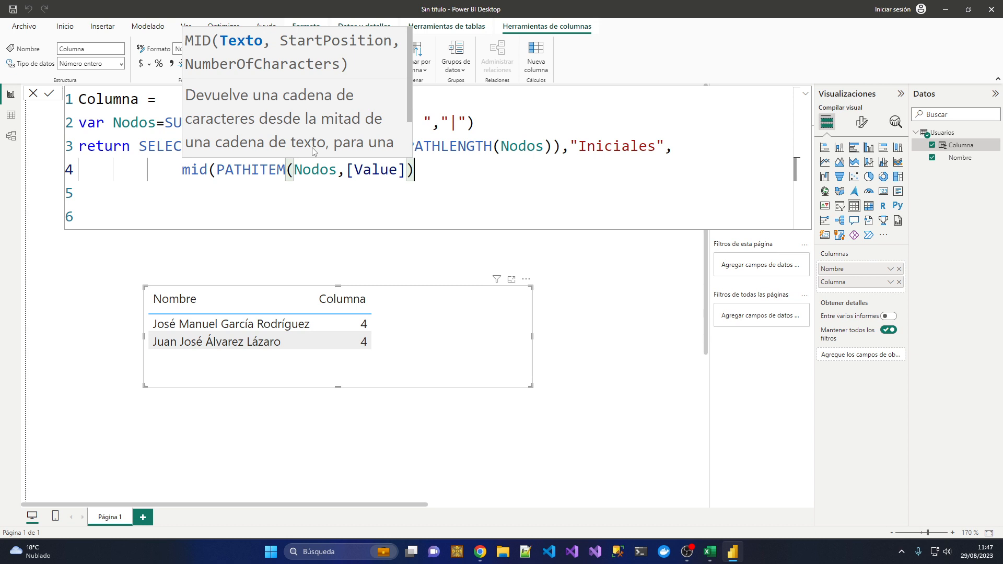
pyautogui.write(',1')
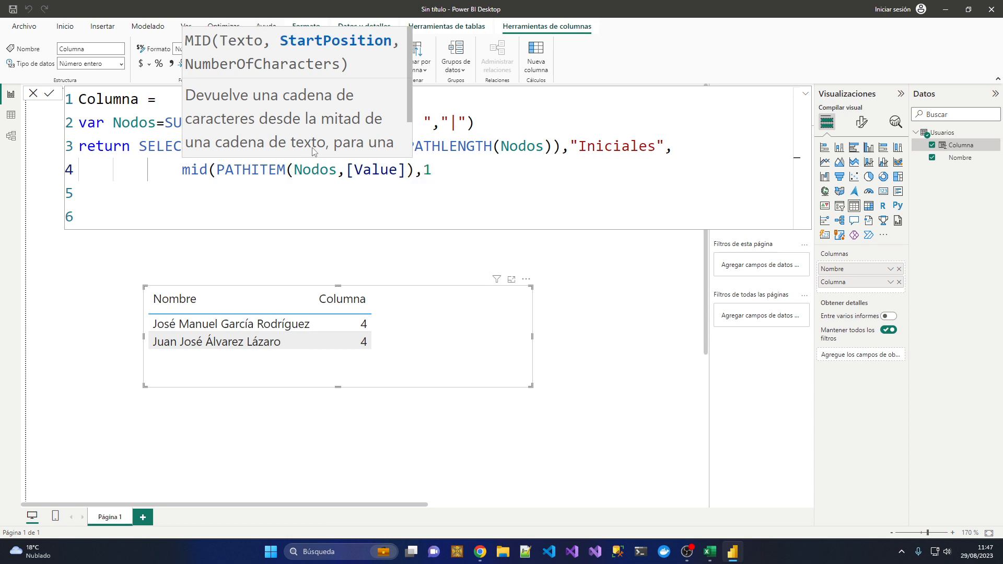
pyautogui.write(',1))')
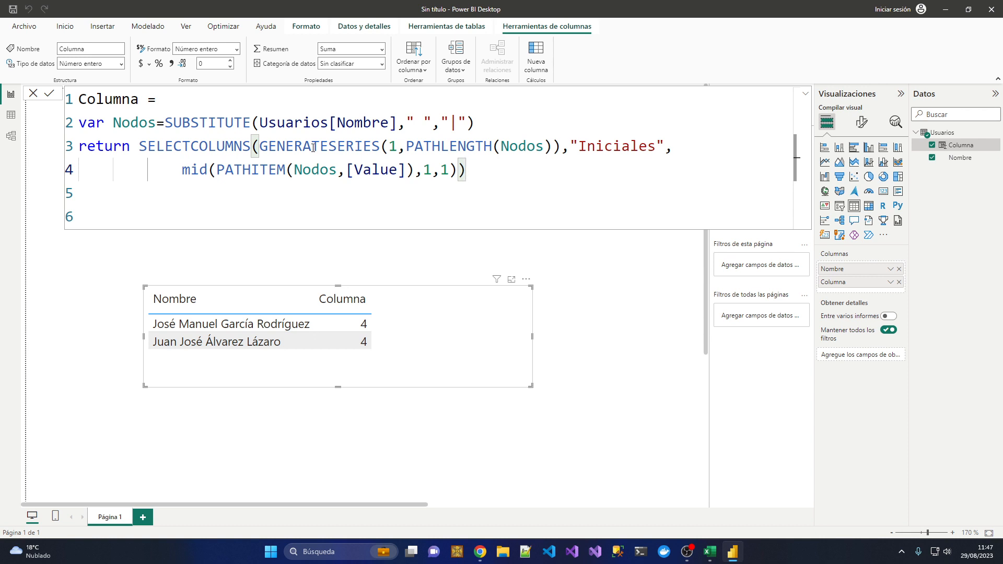
# Wrap the SELECTCOLUMNS table in CONCATENATEX with "Iniciales" as the expression argument
pyautogui.doubleClick(142, 147)
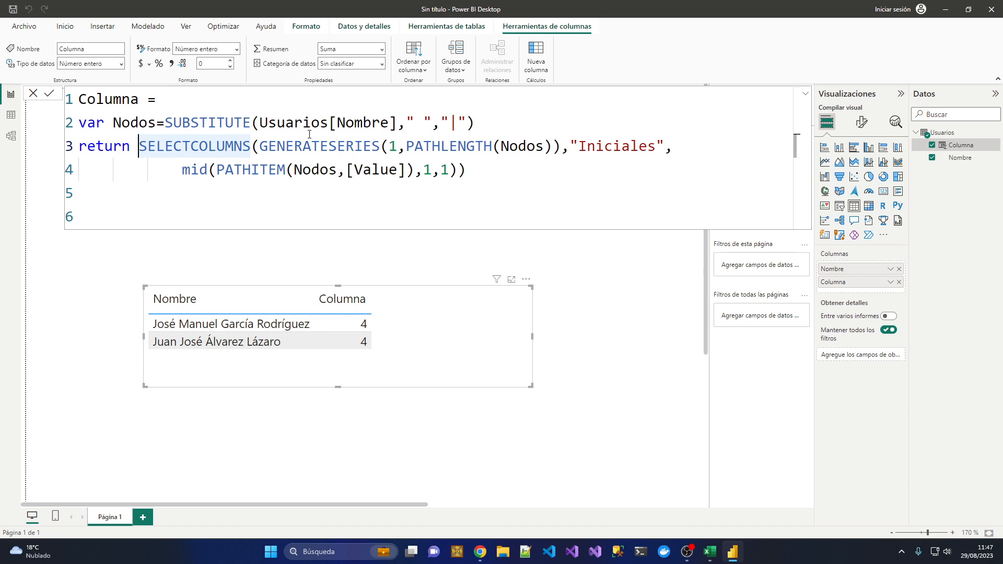
pyautogui.write('CONCATENATEX(')
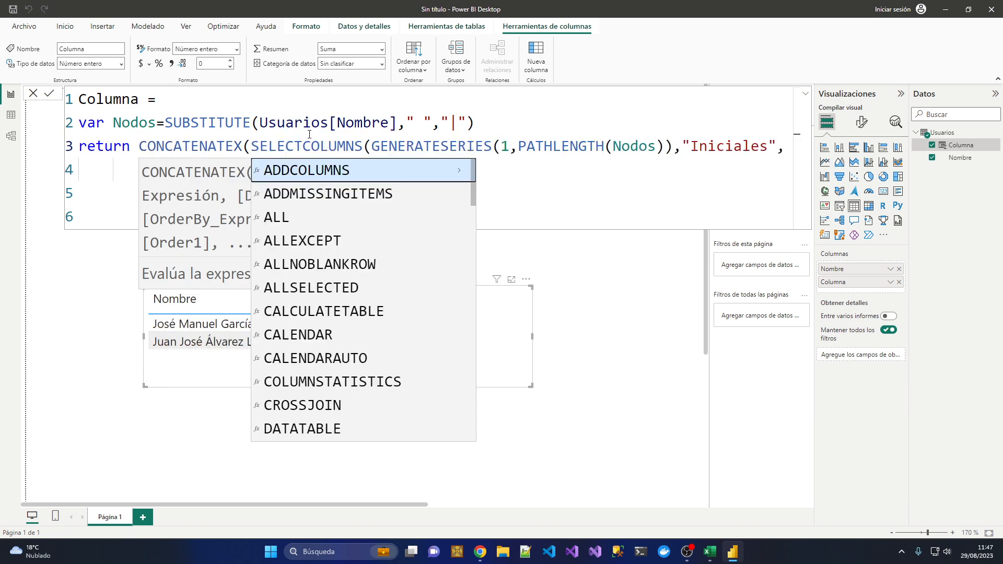
pyautogui.press('Escape')
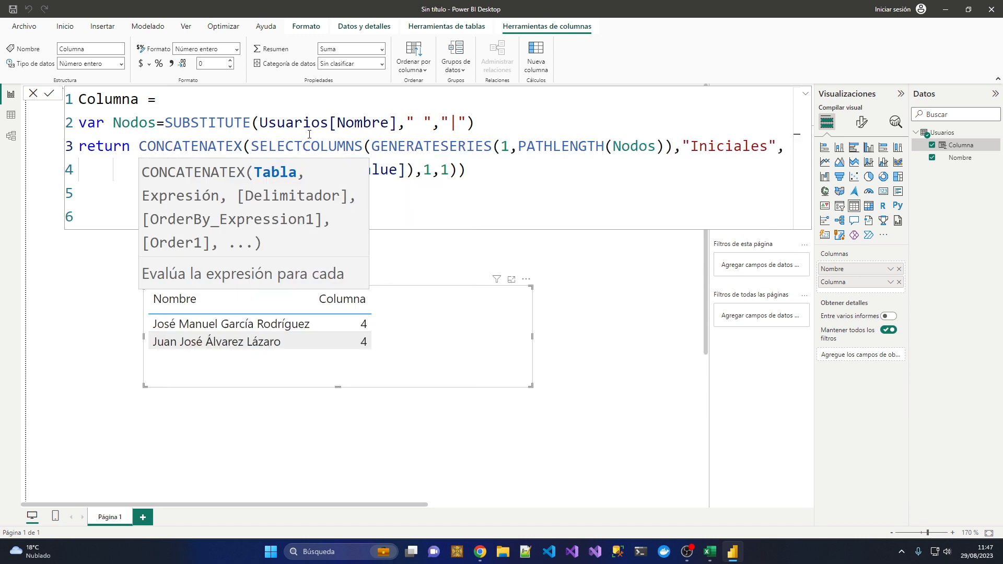
pyautogui.press('Down')
pyautogui.press('End')
pyautogui.write(',')
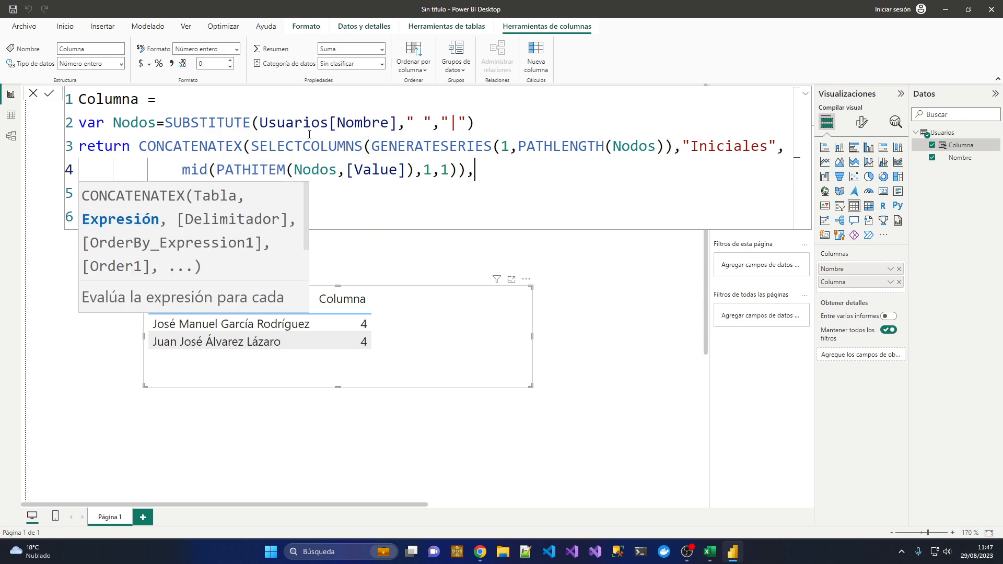
pyautogui.write('"Ini')
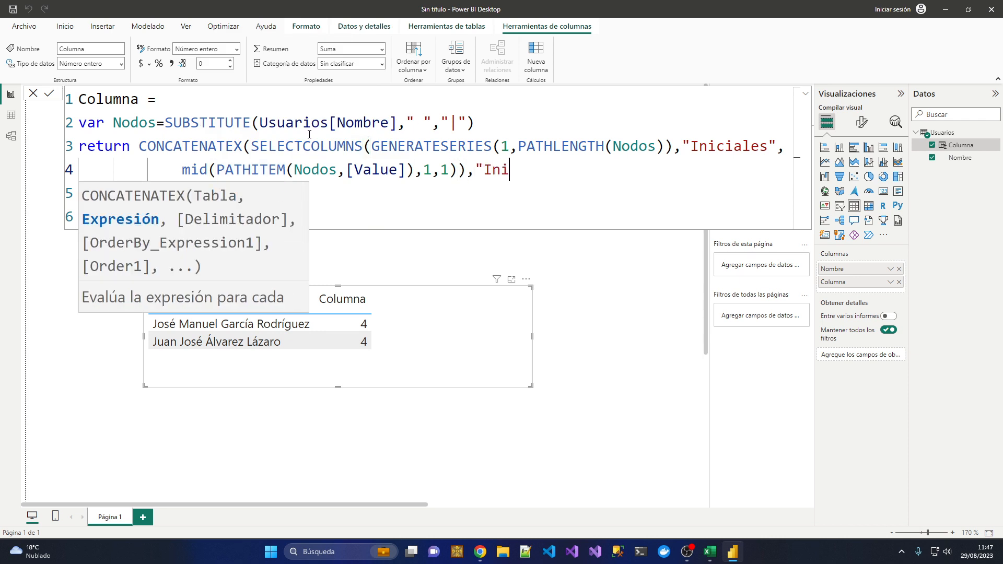
pyautogui.write('ciales")')
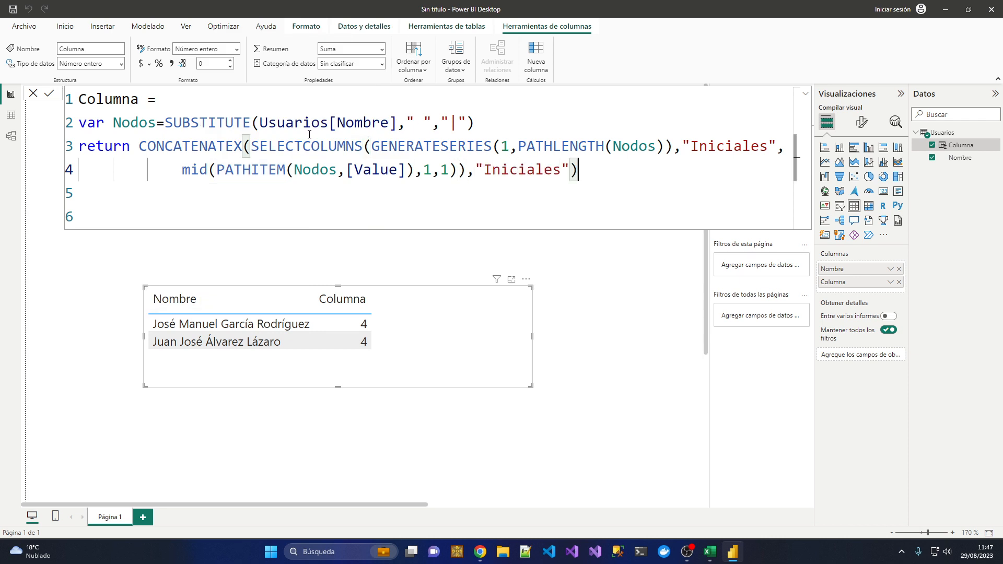
pyautogui.moveTo(251, 147); pyautogui.dragTo(363, 147)
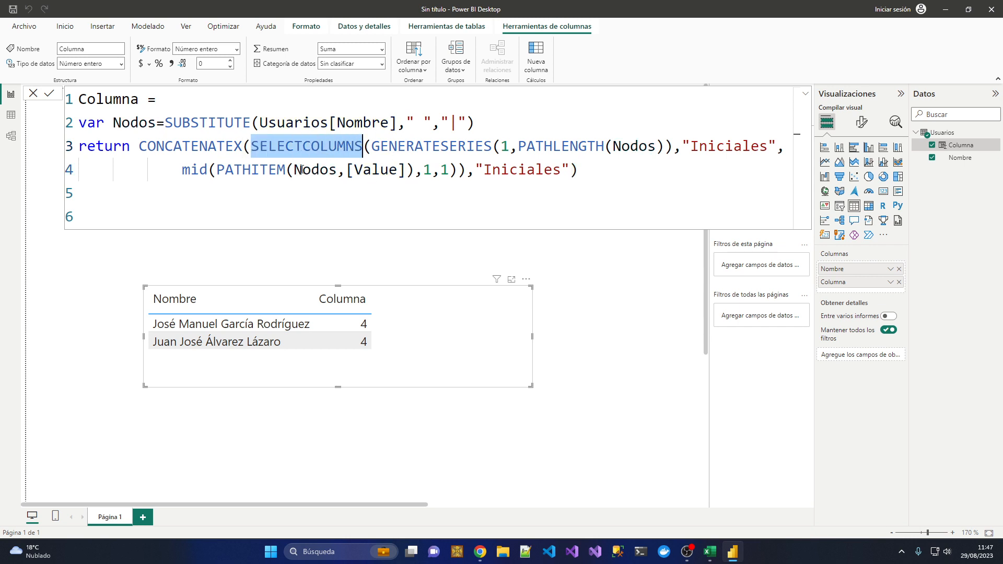
# Commit the column formula with the quoted "Iniciales" text as the CONCATENATEX expression
pyautogui.click(574, 172)
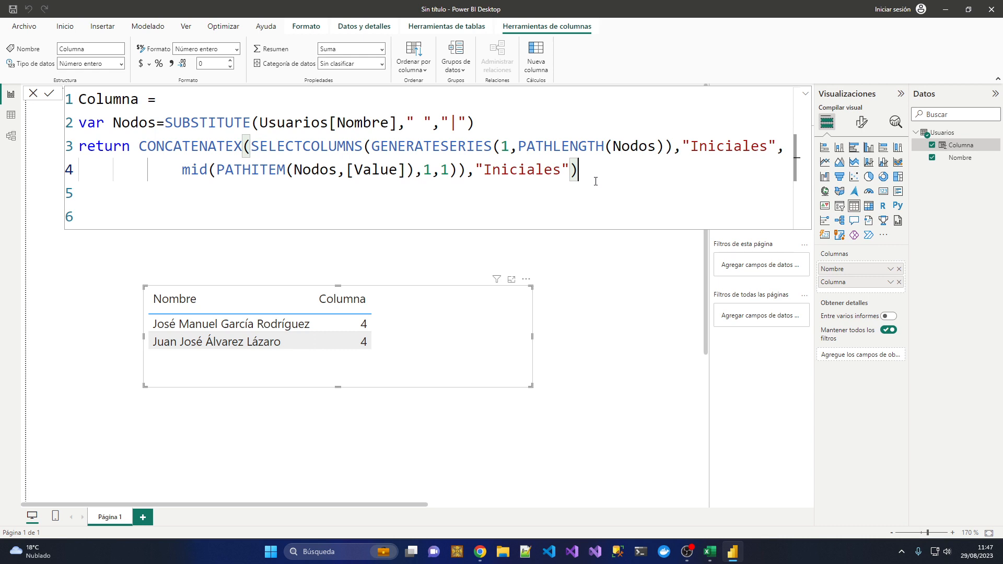
pyautogui.press('Return')
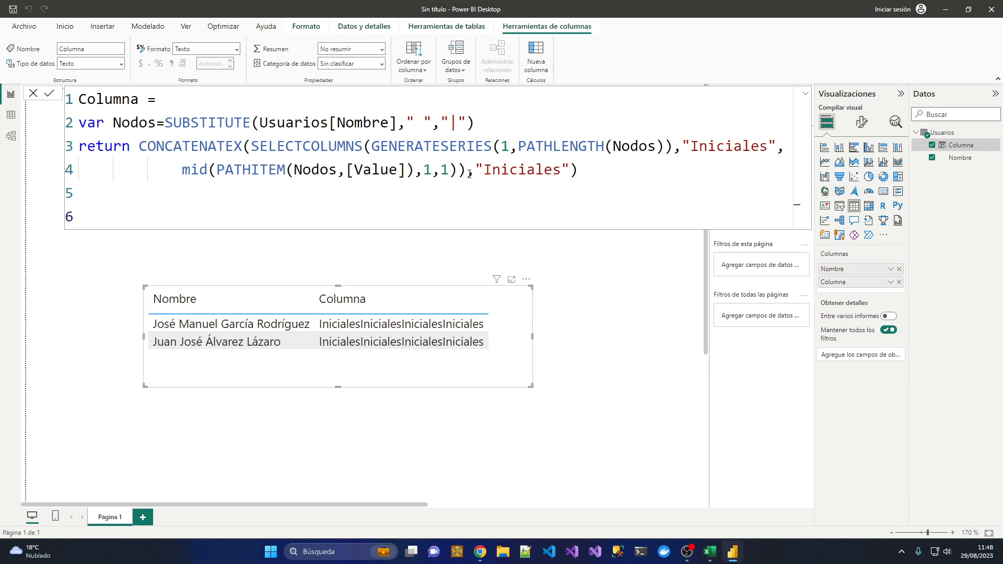
# Replace the quoted "Iniciales" argument of CONCATENATEX with the [Iniciales] column reference and commit the formula
pyautogui.moveTo(475, 171); pyautogui.dragTo(484, 171)
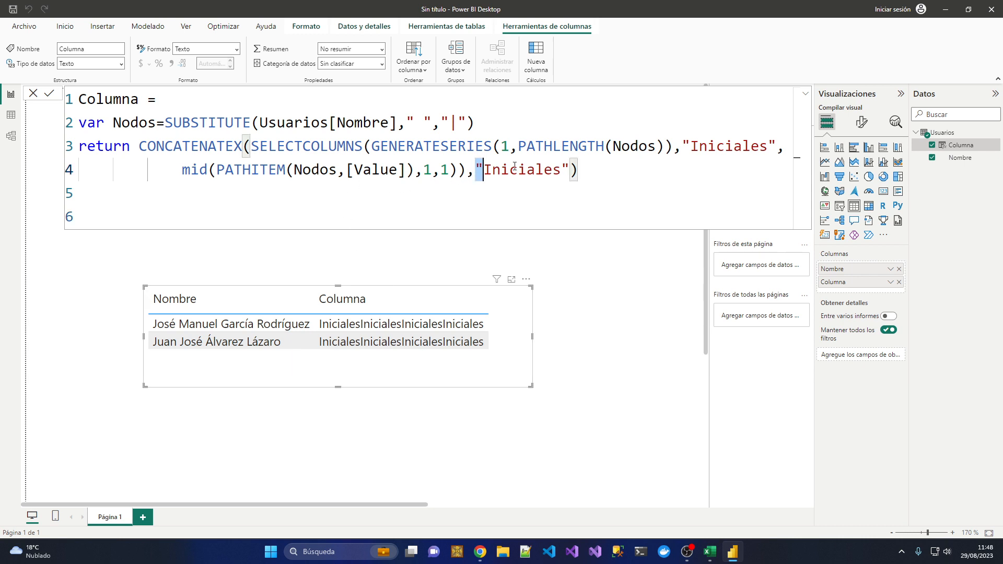
pyautogui.press('Delete')
pyautogui.click(587, 170)
pyautogui.press('Left')
pyautogui.press('Left')
pyautogui.press('Delete')
pyautogui.press('Left')
pyautogui.press('Left')
pyautogui.press('Left')
pyautogui.press('Left')
pyautogui.press('Left')
pyautogui.press('Left')
pyautogui.press('Left')
pyautogui.press('Left')
pyautogui.press('Left')
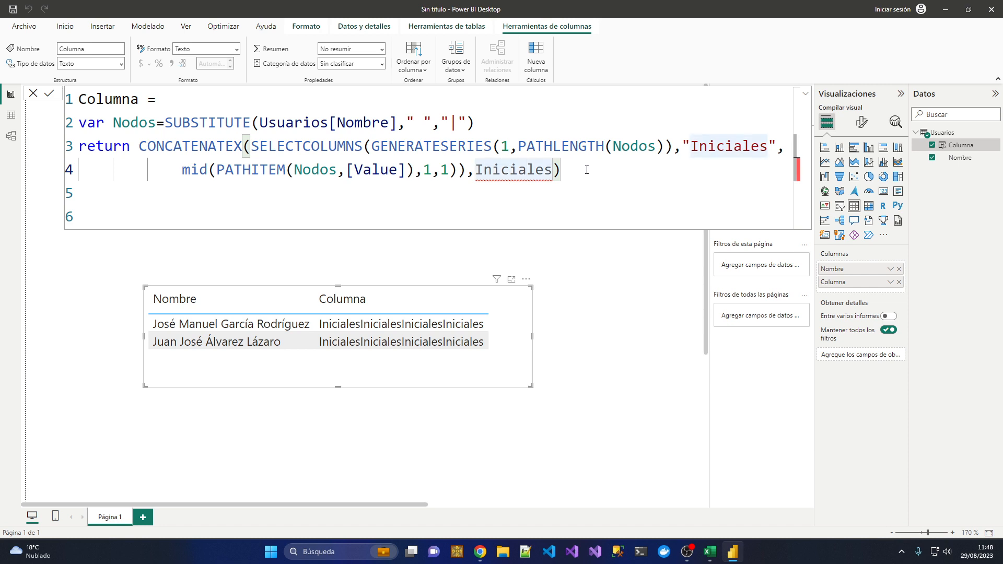
pyautogui.write('[')
pyautogui.press('Tab')
pyautogui.hotkey('ctrl', 'shift', 'Right')
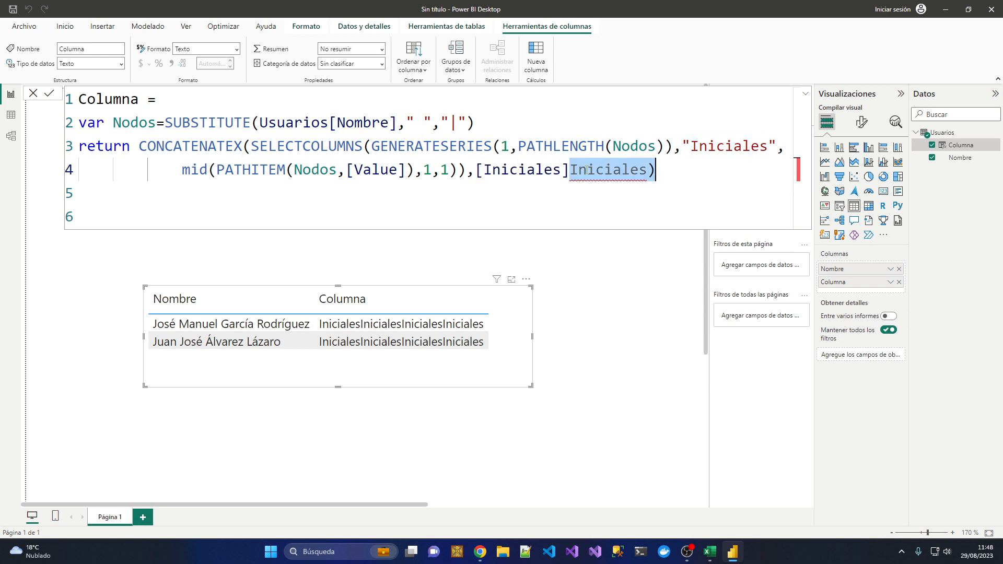
pyautogui.press('Delete')
pyautogui.press('Return')
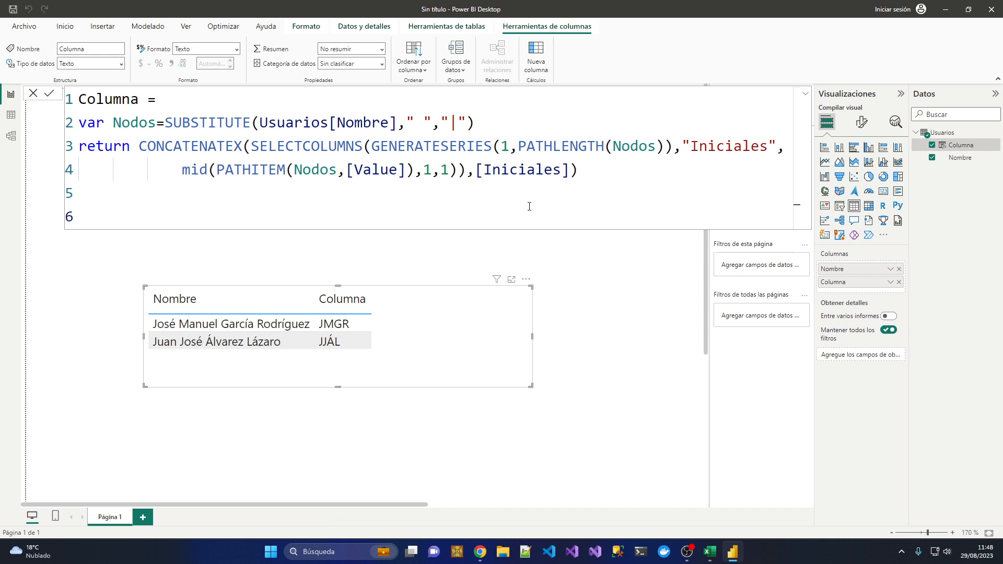
# Examine the CONCATENATEX arguments: the SELECTCOLUMNS table, its "Iniciales" column name and the [Iniciales] expression
pyautogui.moveTo(477, 179); pyautogui.dragTo(569, 176)
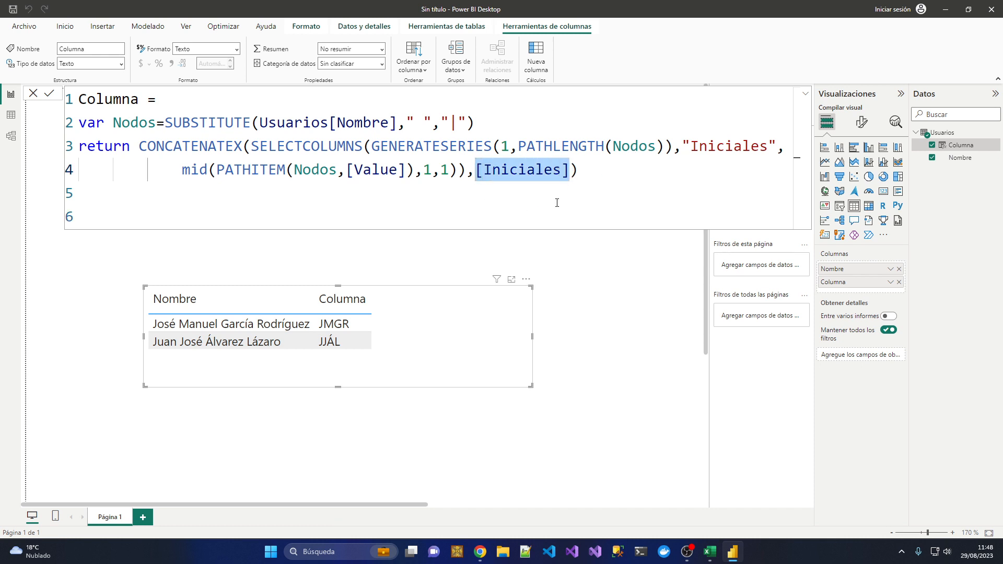
pyautogui.moveTo(251, 147); pyautogui.dragTo(466, 173)
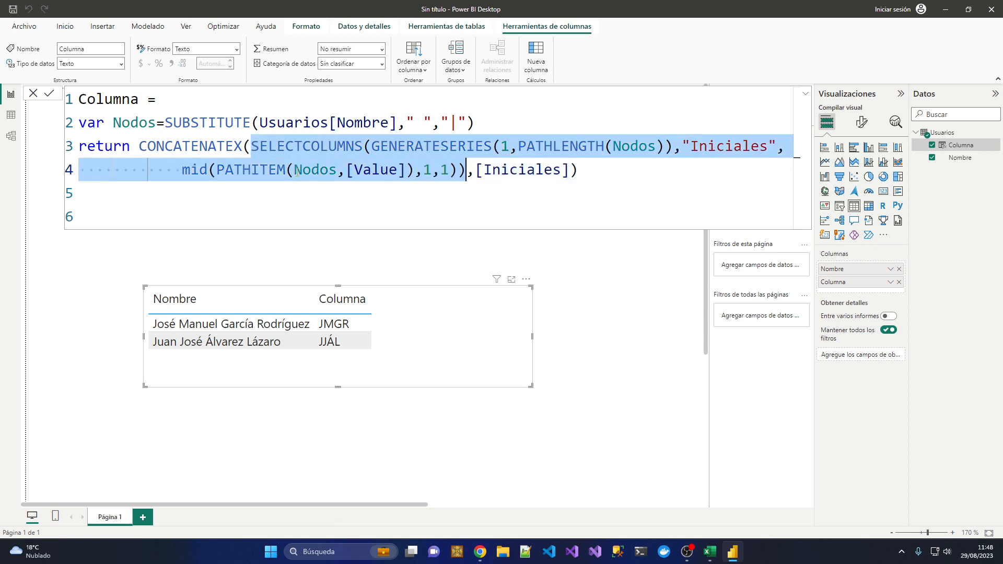
pyautogui.click(693, 147)
pyautogui.moveTo(683, 146); pyautogui.dragTo(778, 148)
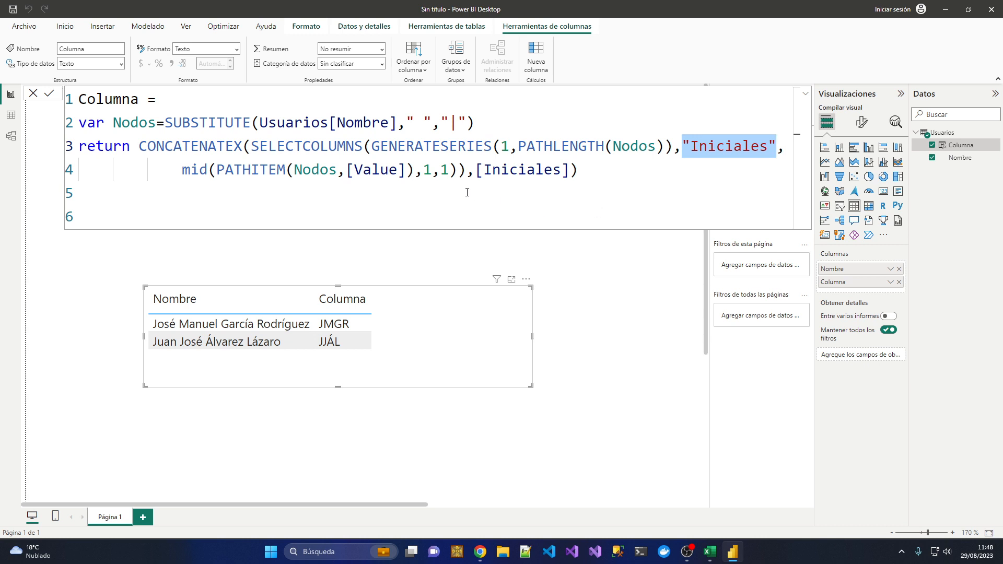
pyautogui.doubleClick(199, 148)
pyautogui.moveTo(477, 171); pyautogui.dragTo(570, 170)
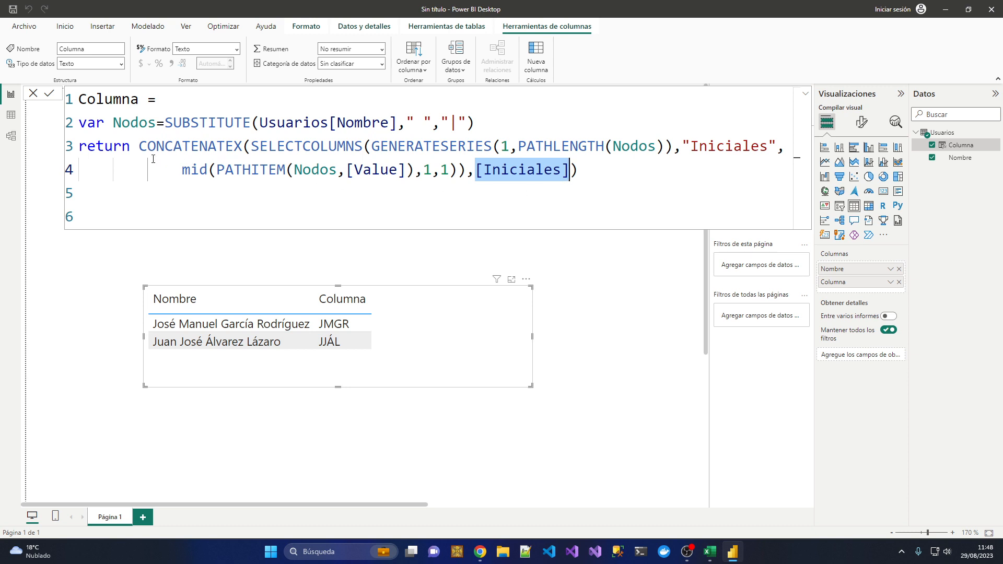
# Wrap the whole CONCATENATEX expression after return in upper( )
pyautogui.click(137, 147)
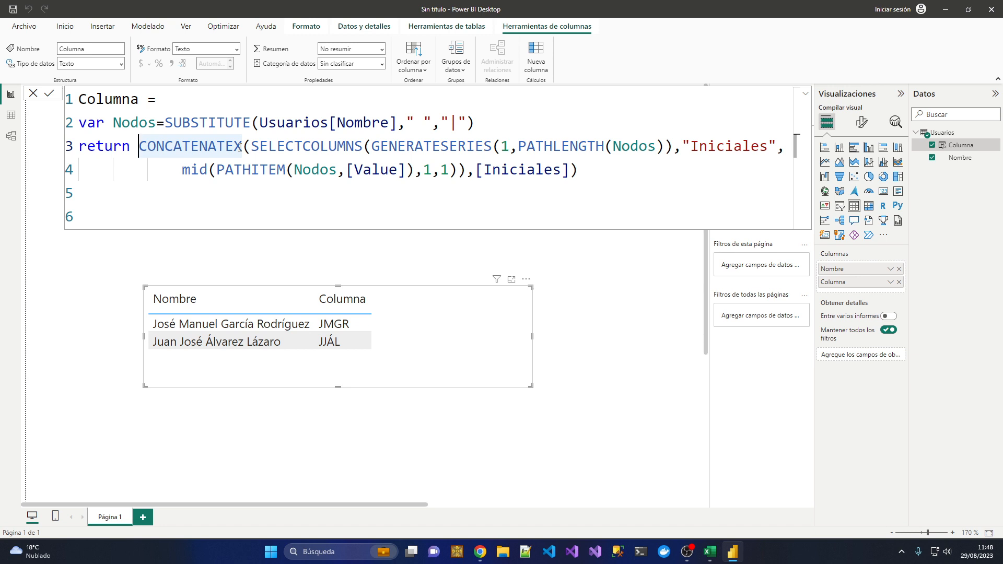
pyautogui.write('upper(')
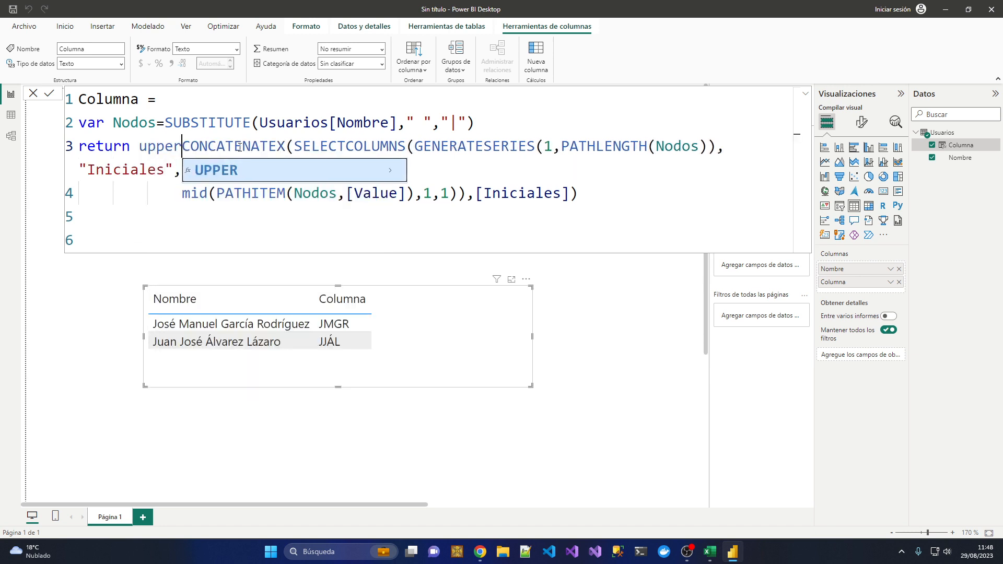
pyautogui.click(606, 194)
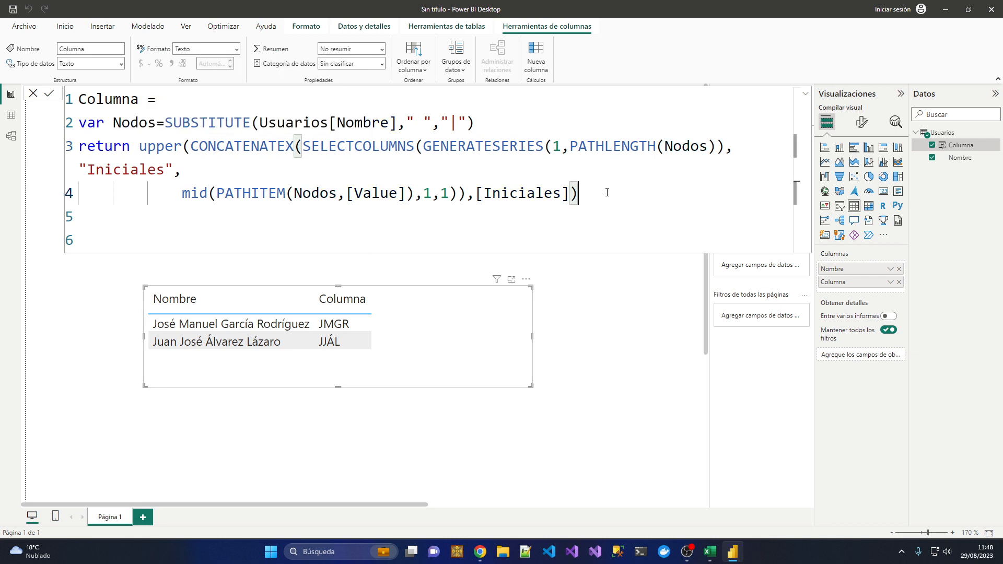
pyautogui.write(')')
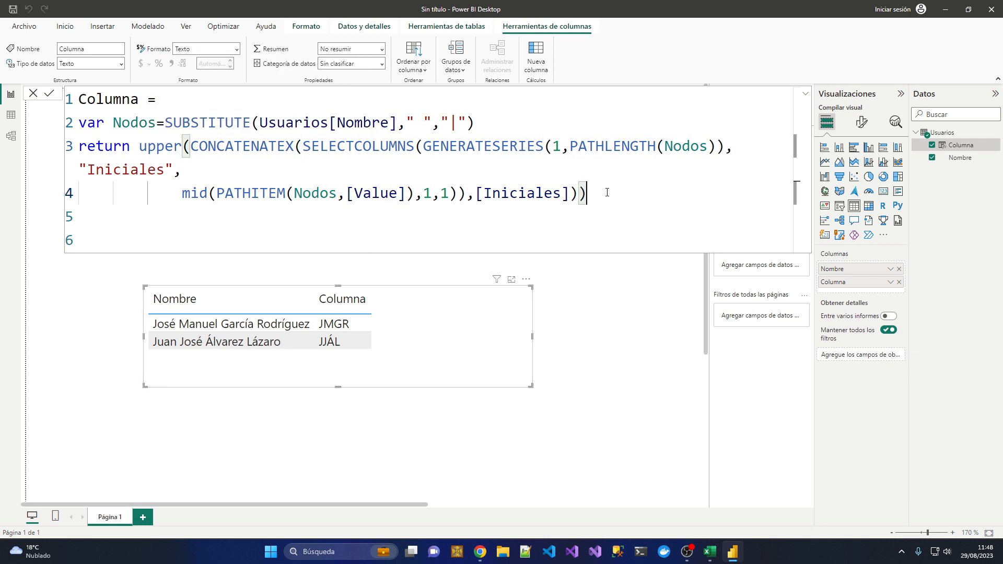
pyautogui.press('Down')
pyautogui.press('Down')
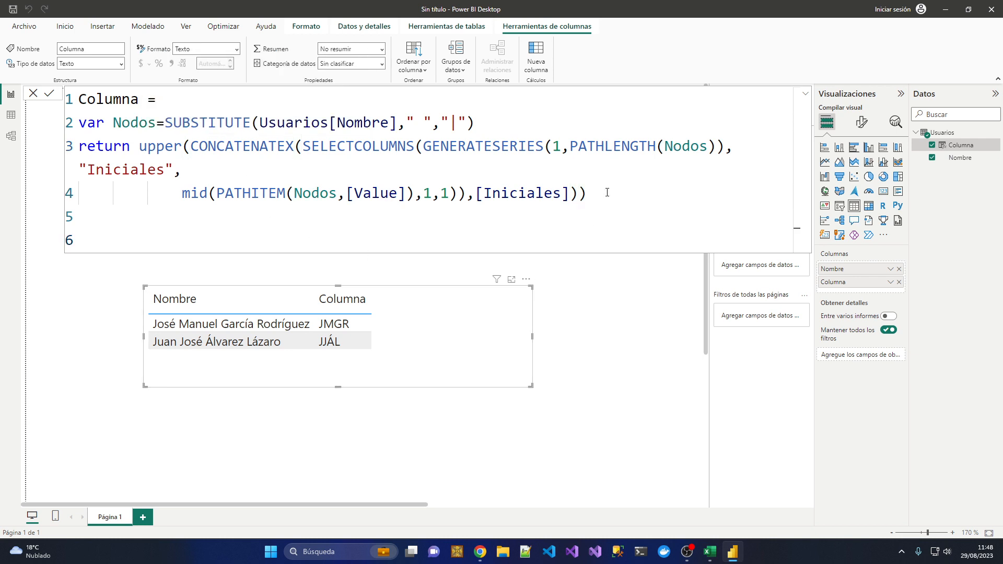
# Rename the calculated column from Columna to Iniciales in its formula and commit it
pyautogui.click(104, 100)
pyautogui.doubleClick(105, 99)
pyautogui.write('Inici')
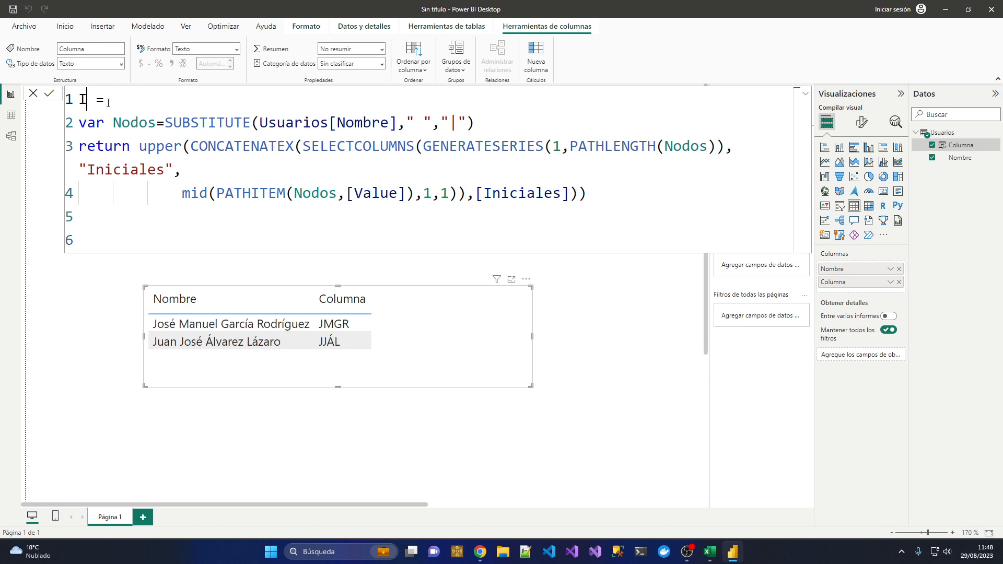
pyautogui.write('ales')
pyautogui.press('Return')
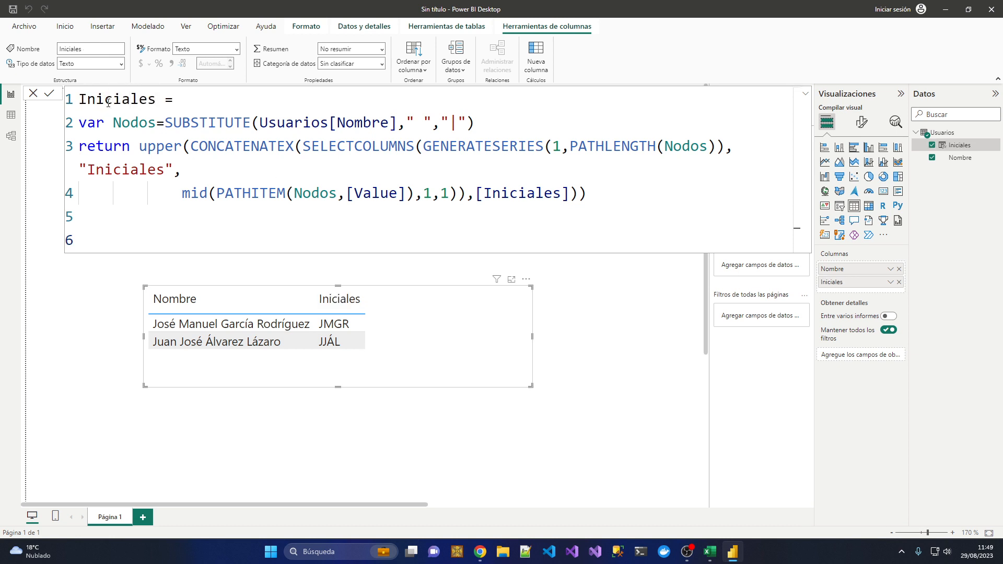
# Sort the table visual by Iniciales in descending order
pyautogui.click(321, 304)
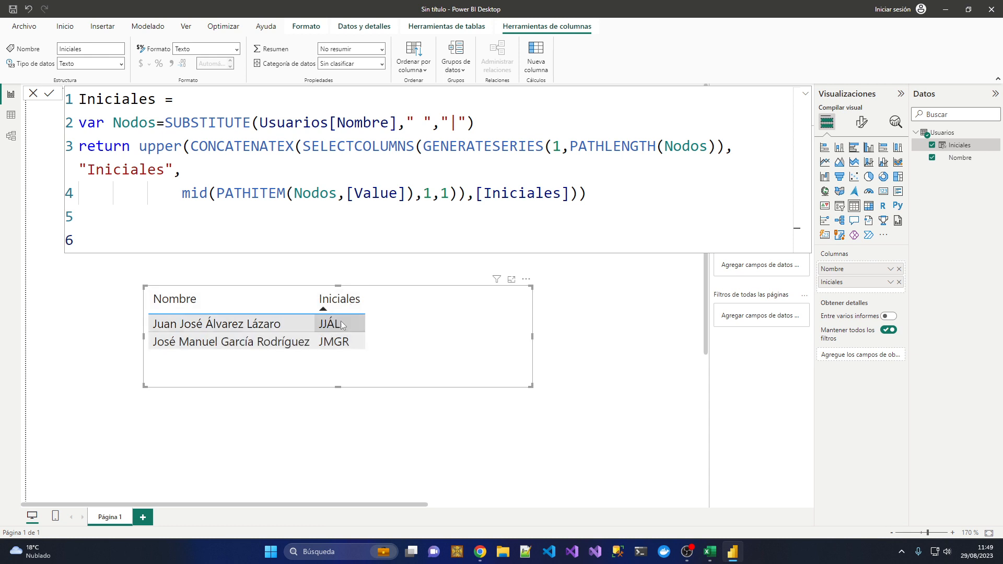
pyautogui.click(322, 308)
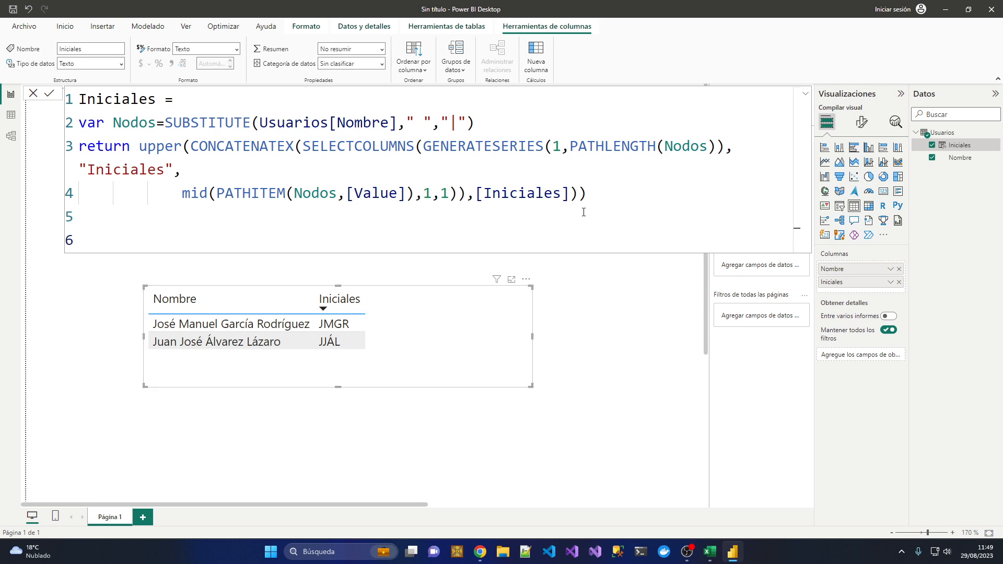
# Copy the full Iniciales formula into a new measure in Usuarios and name the measure Iniciales_
pyautogui.moveTo(588, 194); pyautogui.dragTo(1, 68)
pyautogui.hotkey('ctrl', 'c')
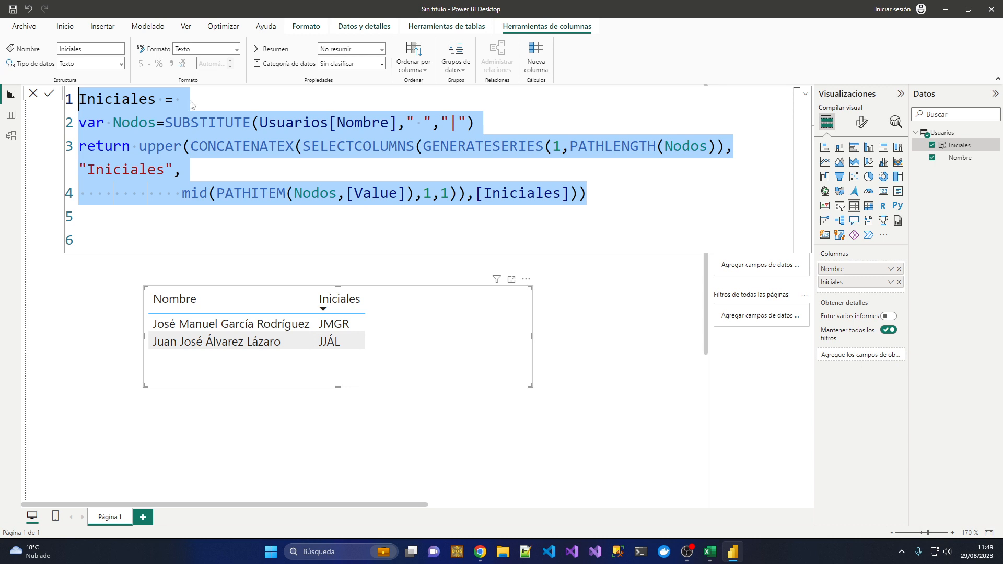
pyautogui.rightClick(945, 134)
pyautogui.click(933, 151)
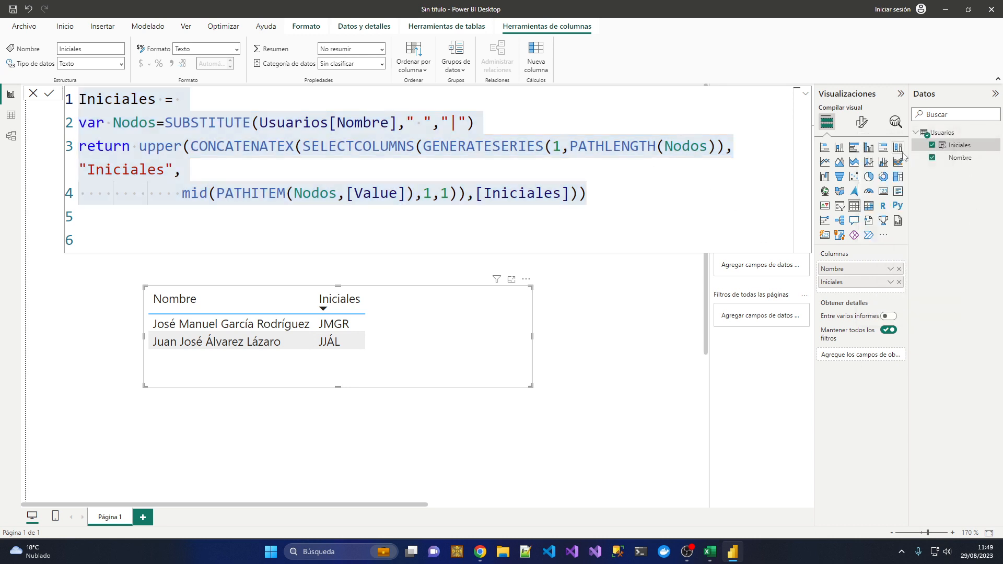
pyautogui.hotkey('ctrl', 'a')
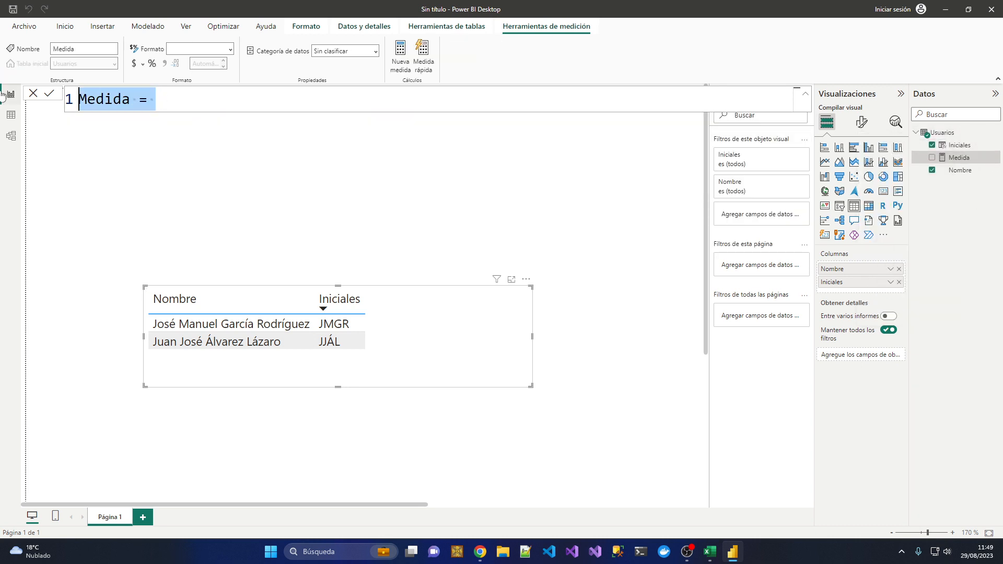
pyautogui.hotkey('ctrl', 'v')
pyautogui.click(162, 102)
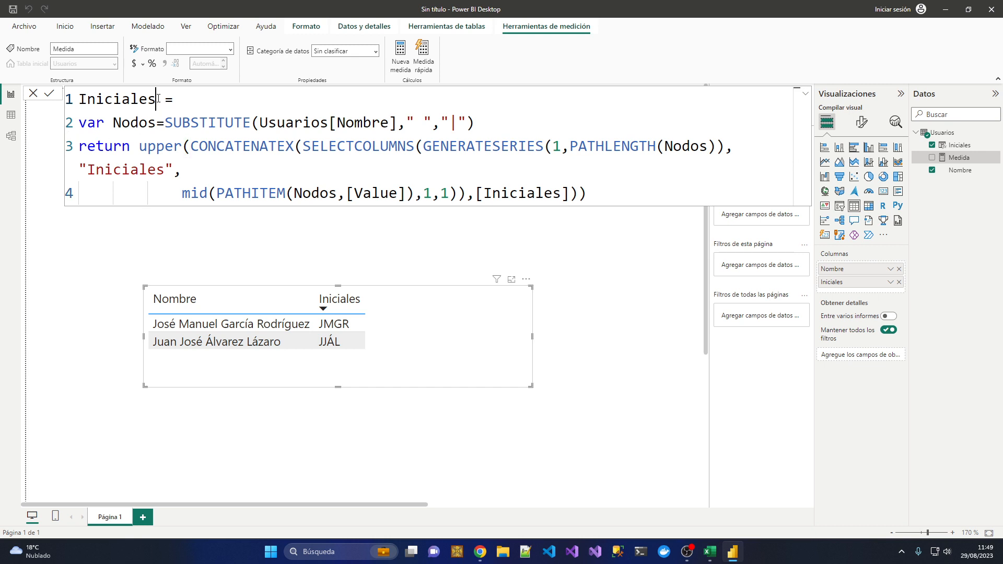
pyautogui.write('_')
# Wrap Usuarios[Nombre] in max( ) inside the measure's SUBSTITUTE call
pyautogui.click(332, 123)
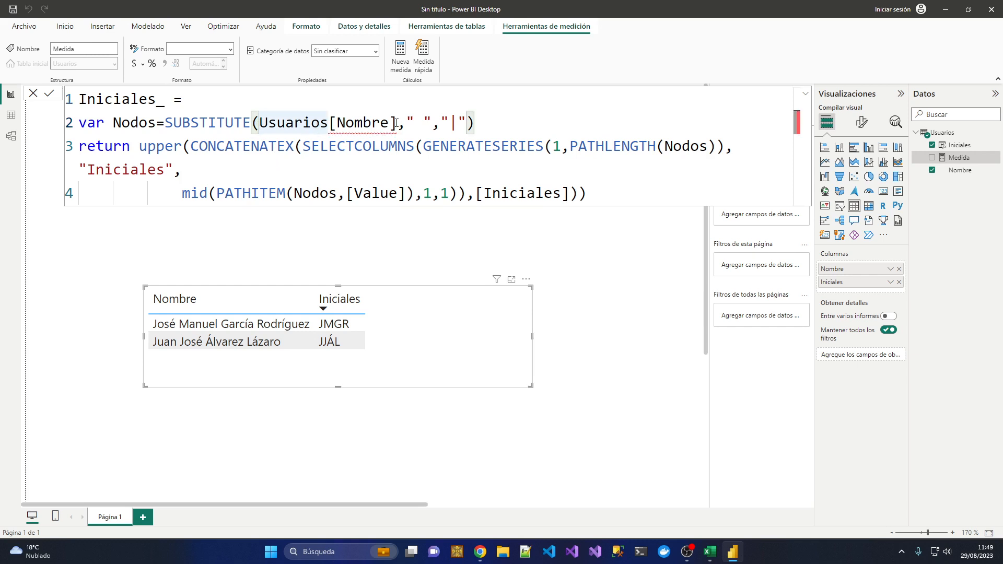
pyautogui.moveTo(396, 123)
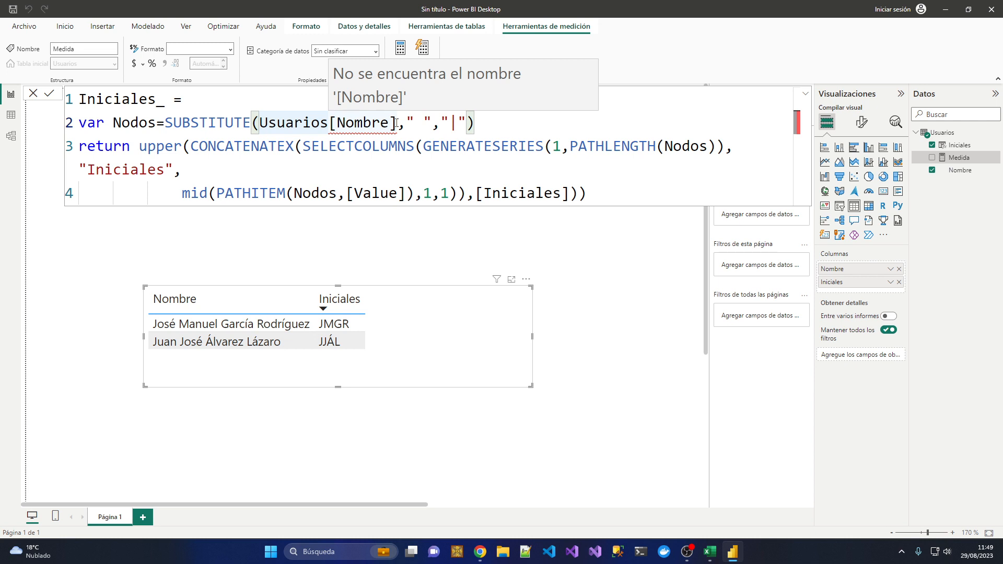
pyautogui.write('max(')
pyautogui.press('Right')
pyautogui.press('Right')
pyautogui.press('Right')
pyautogui.press('Right')
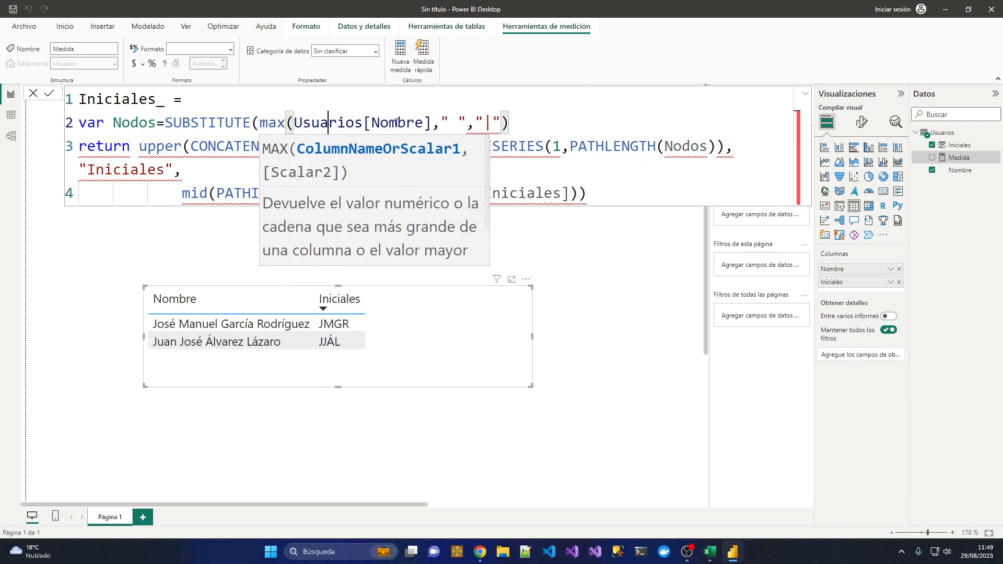
pyautogui.press('Right')
pyautogui.press('Right')
pyautogui.press('Right')
pyautogui.press('Right')
pyautogui.press('Right')
pyautogui.press('Right')
pyautogui.press('Right')
pyautogui.press('Right')
pyautogui.press('Right')
pyautogui.press('Right')
pyautogui.press('Right')
pyautogui.press('Right')
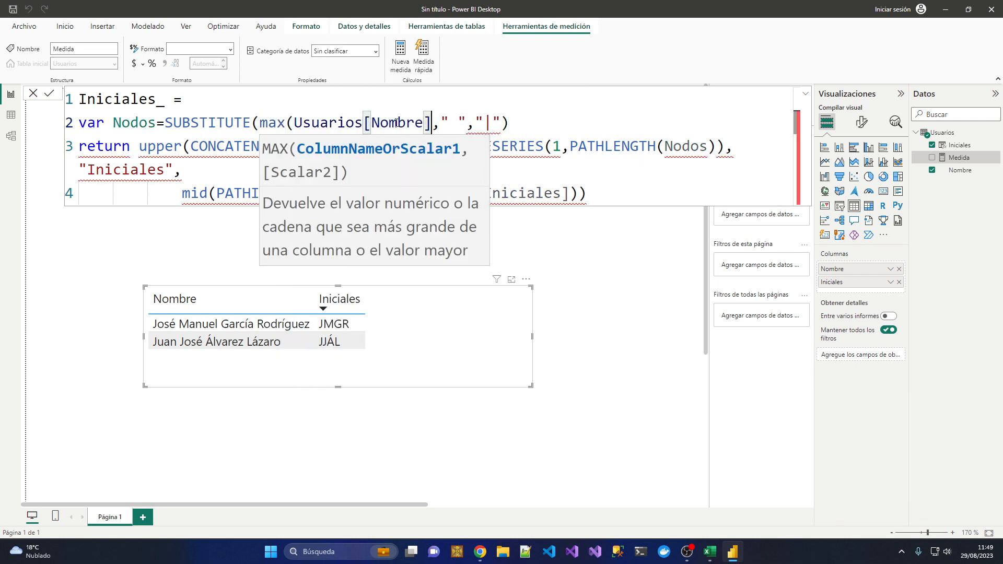
pyautogui.write(')')
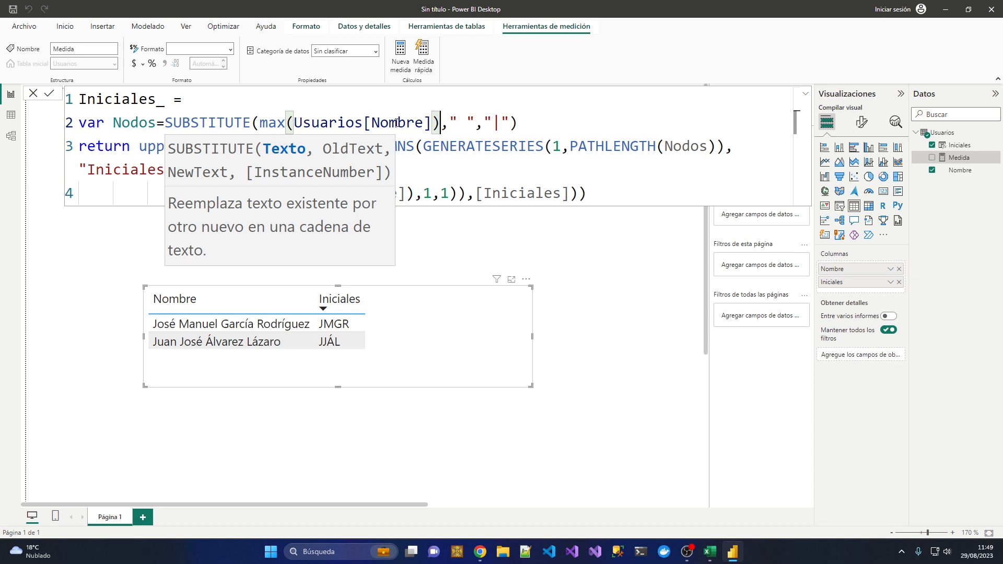
# Commit the Iniciales_ measure and add it as the last column of the table visual
pyautogui.click(621, 182)
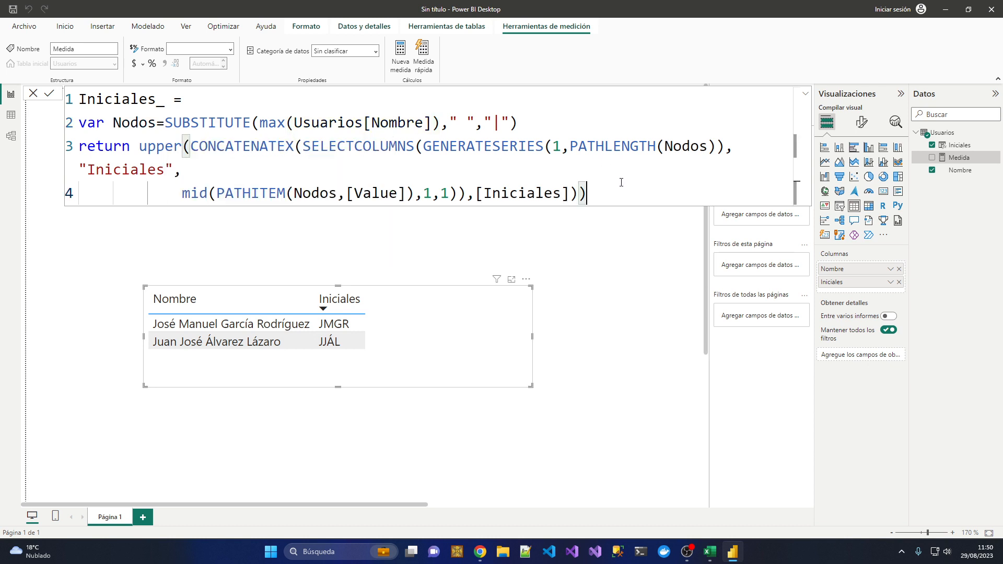
pyautogui.press('Return')
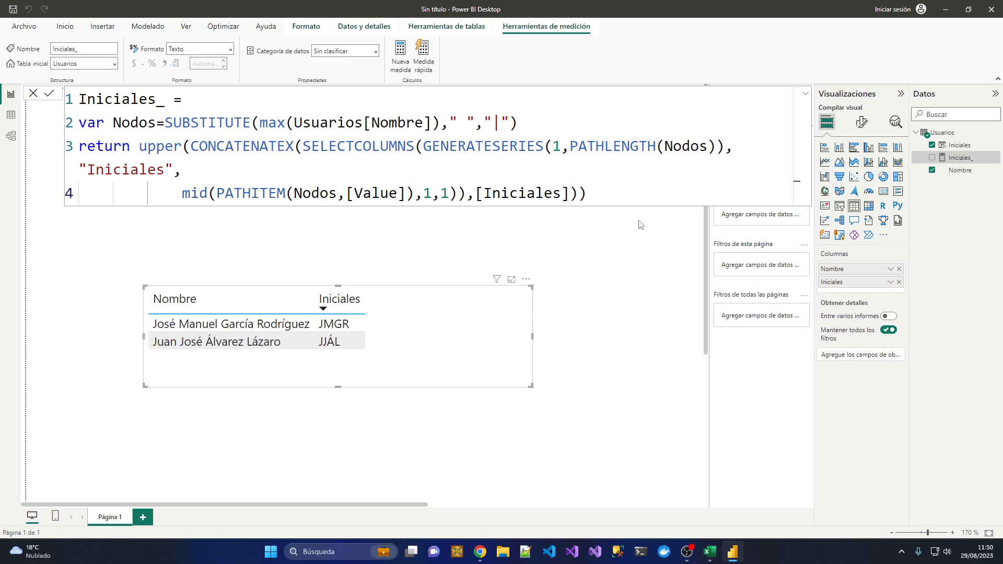
pyautogui.moveTo(959, 161); pyautogui.dragTo(871, 289)
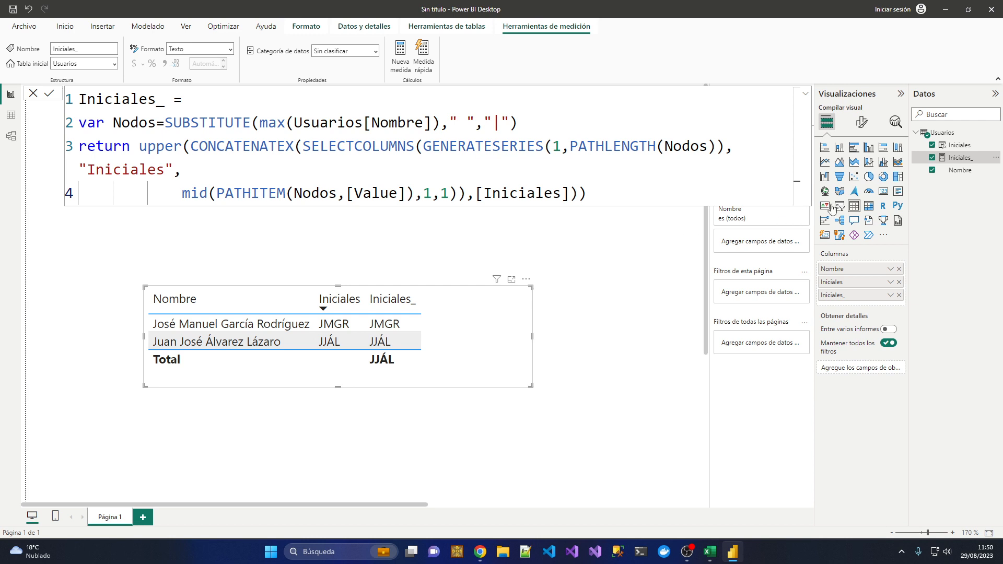
# Turn the table visual's totals off and back on
pyautogui.click(864, 125)
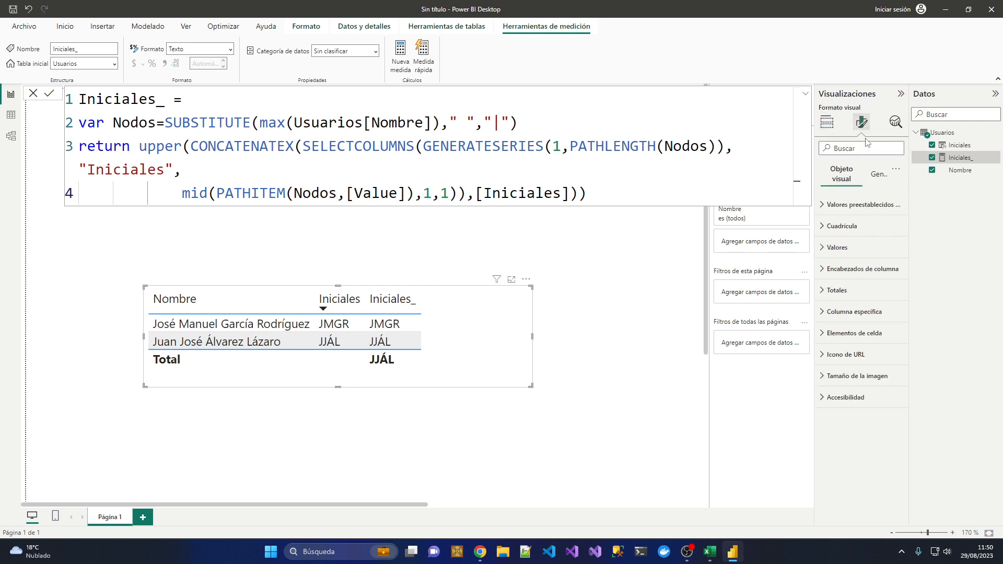
pyautogui.click(878, 290)
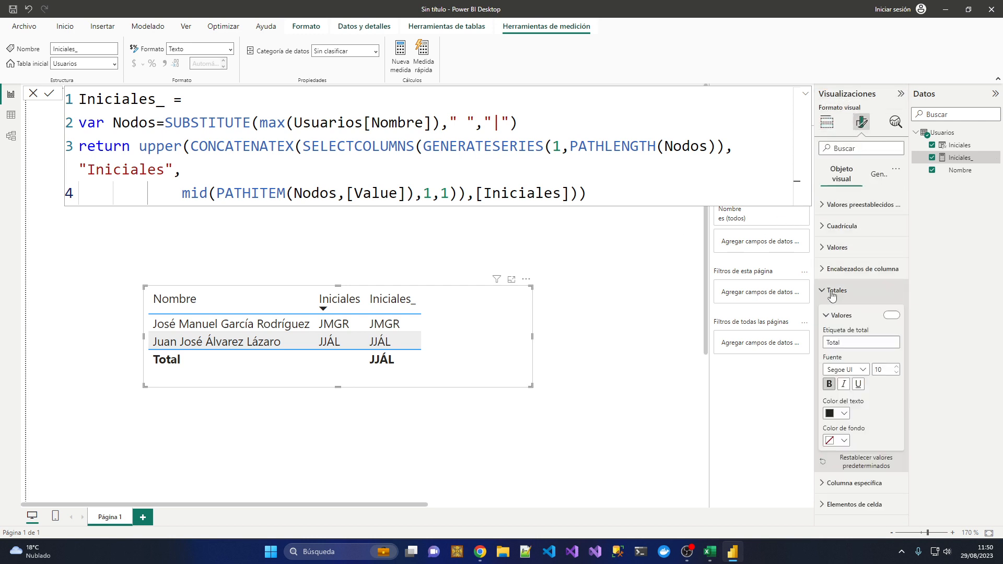
pyautogui.click(892, 317)
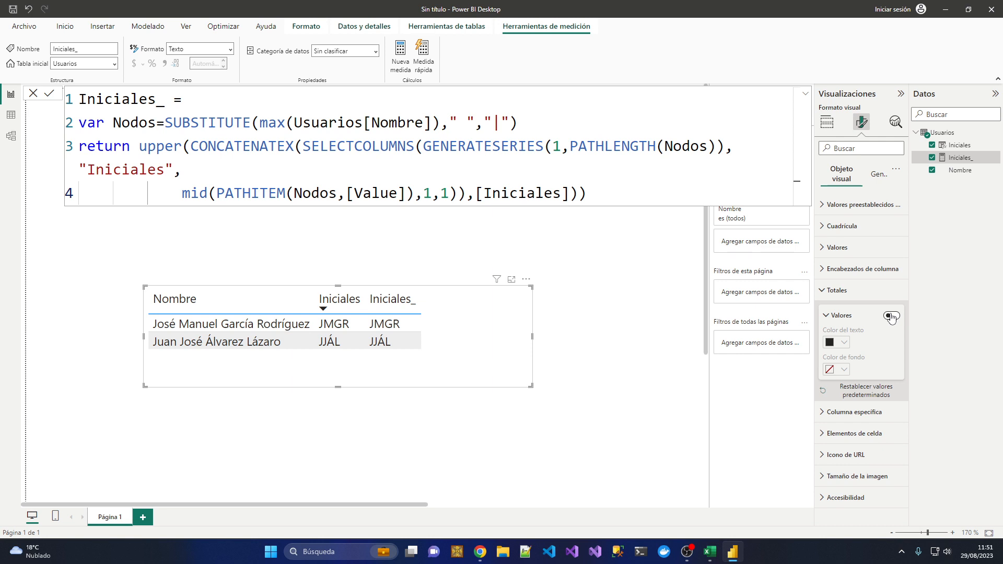
pyautogui.click(893, 317)
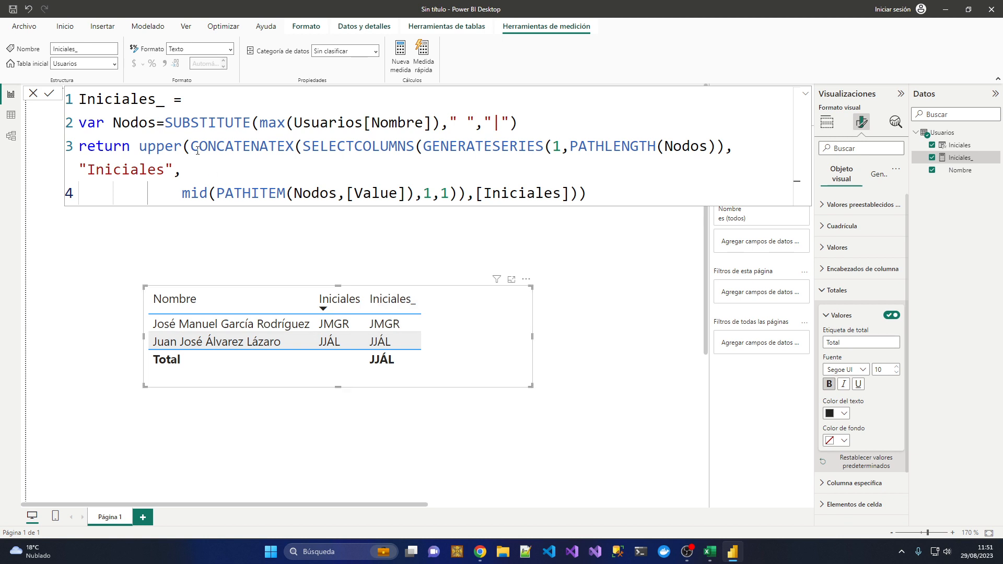
# Replace the formula of the Iniciales calculated column with a reference to the measure [Iniciales_]
pyautogui.click(956, 145)
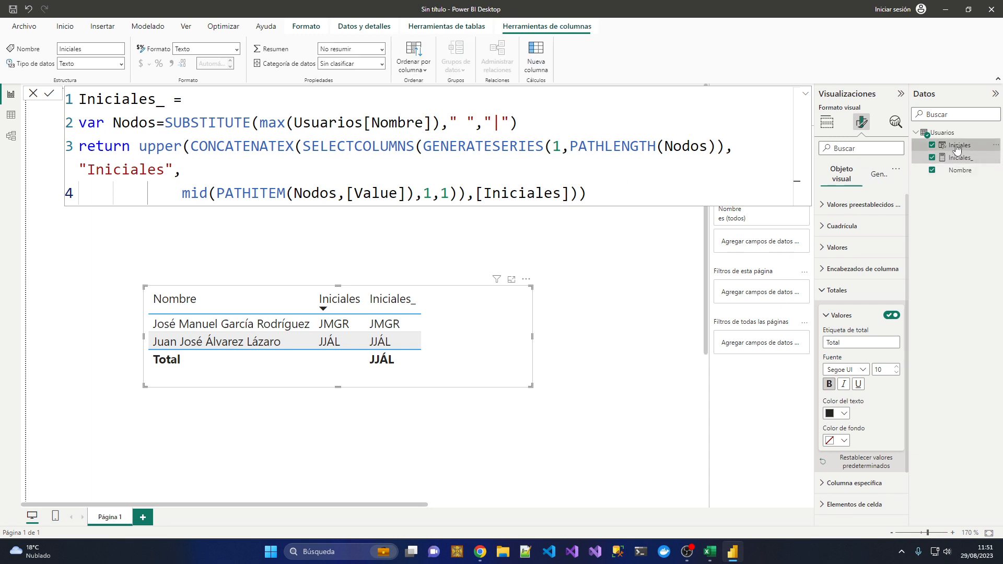
pyautogui.moveTo(180, 93); pyautogui.dragTo(638, 208)
pyautogui.press('Delete')
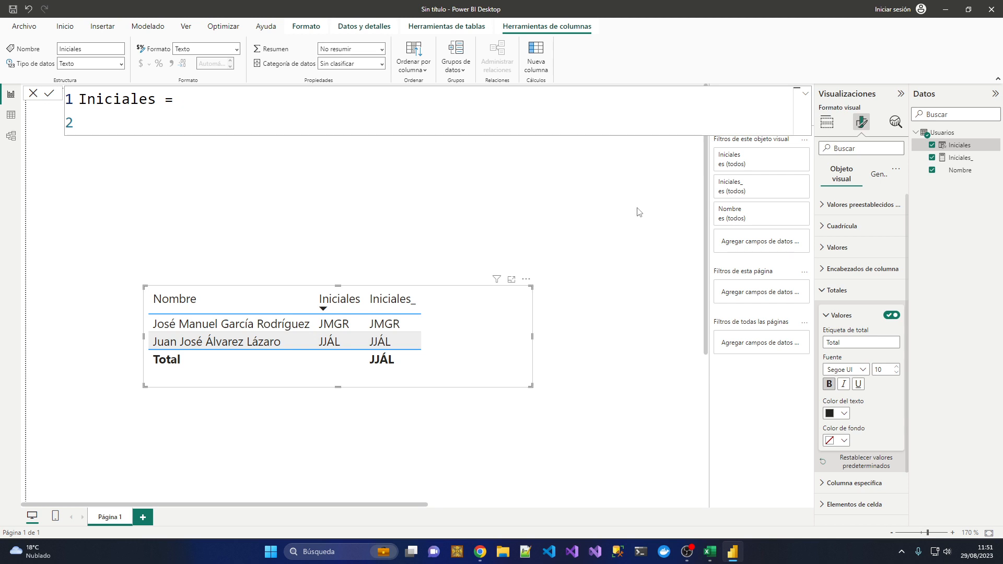
pyautogui.write('[inic')
pyautogui.press('Tab')
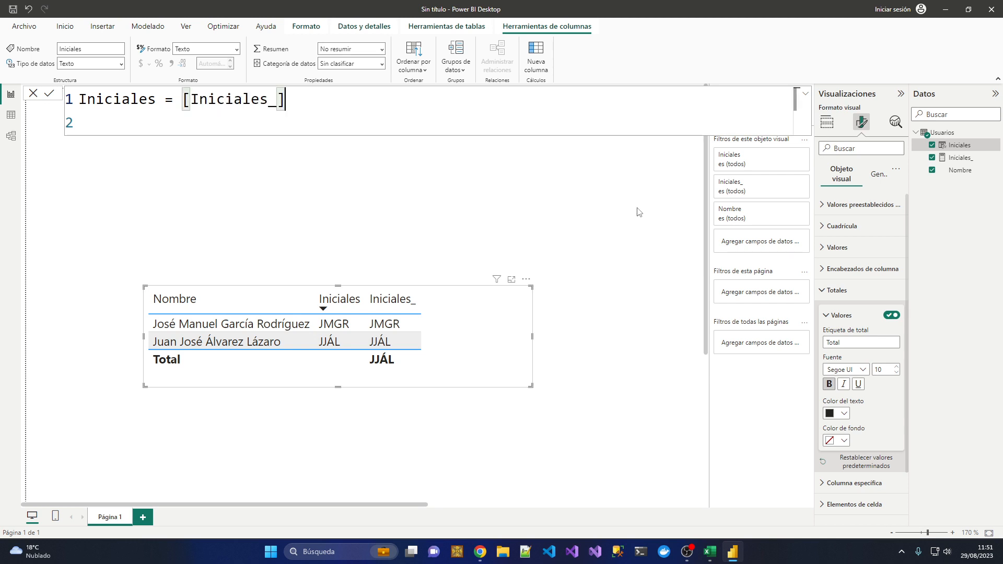
pyautogui.press('Down')
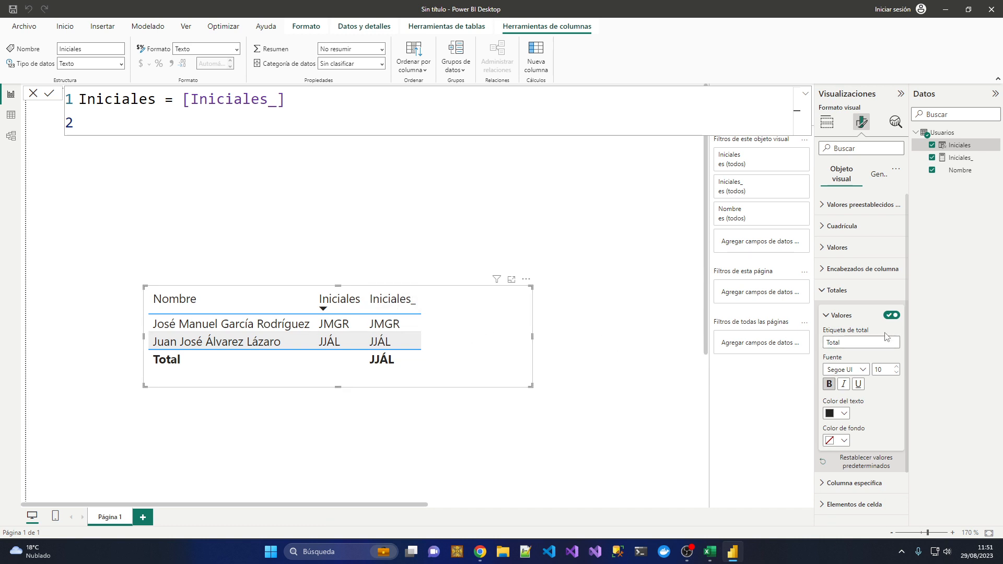
# Remove Iniciales_ from the table visual's columns and move the visual slightly lower on the report page
pyautogui.click(827, 122)
pyautogui.click(899, 295)
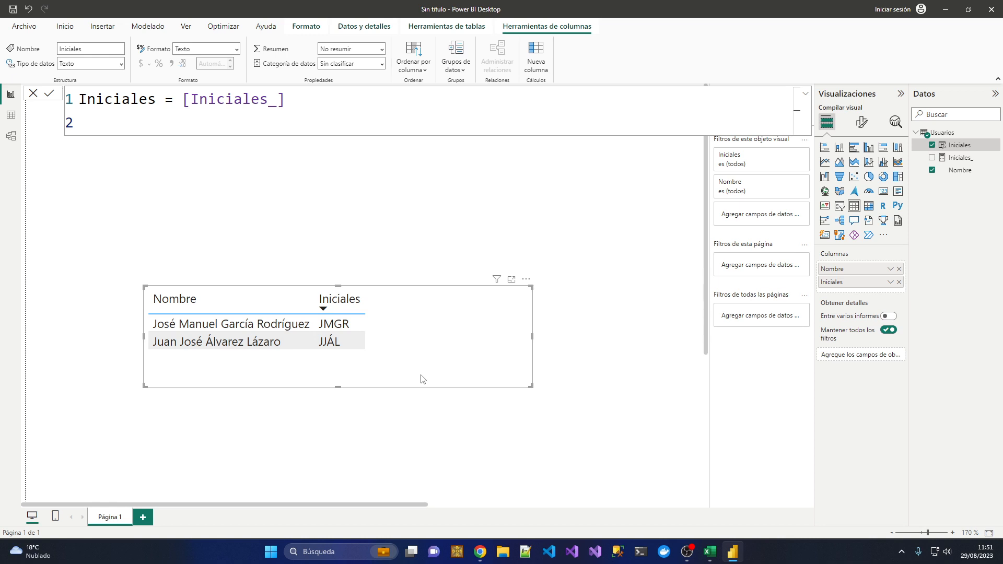
pyautogui.moveTo(444, 290); pyautogui.dragTo(400, 314)
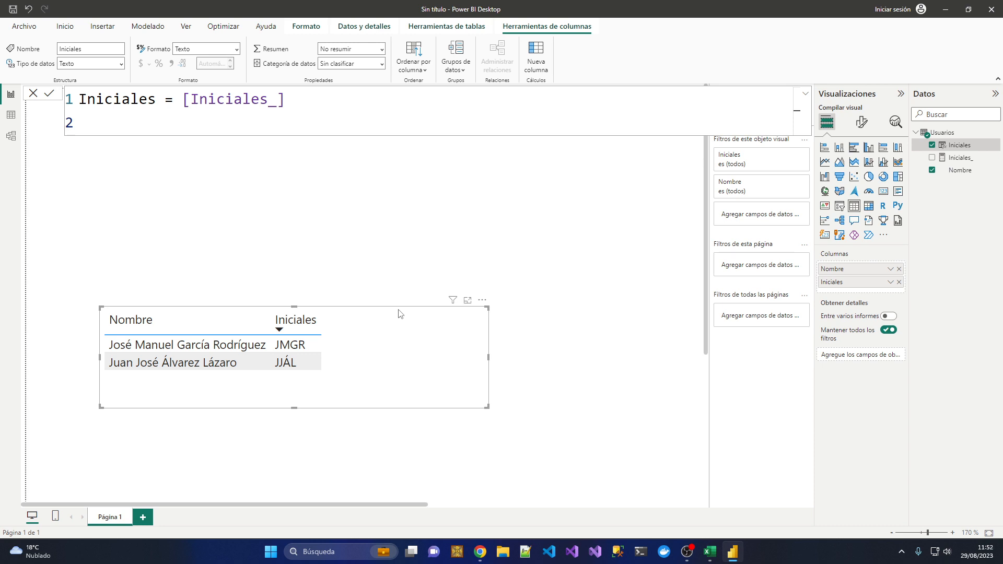
pyautogui.moveTo(383, 314); pyautogui.dragTo(397, 329)
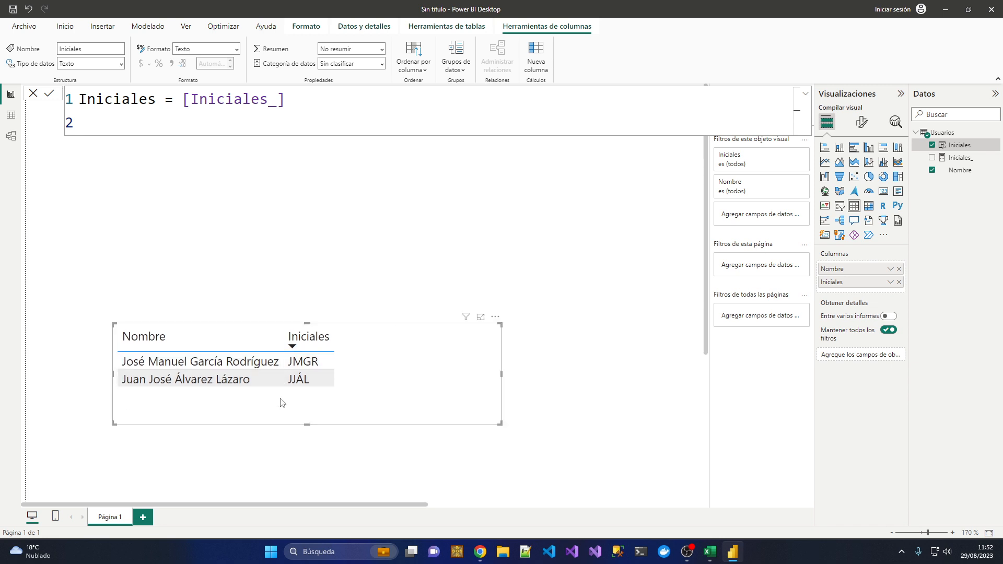
# Create a new calculated table and start its formula with a variable named nombres
pyautogui.click(153, 31)
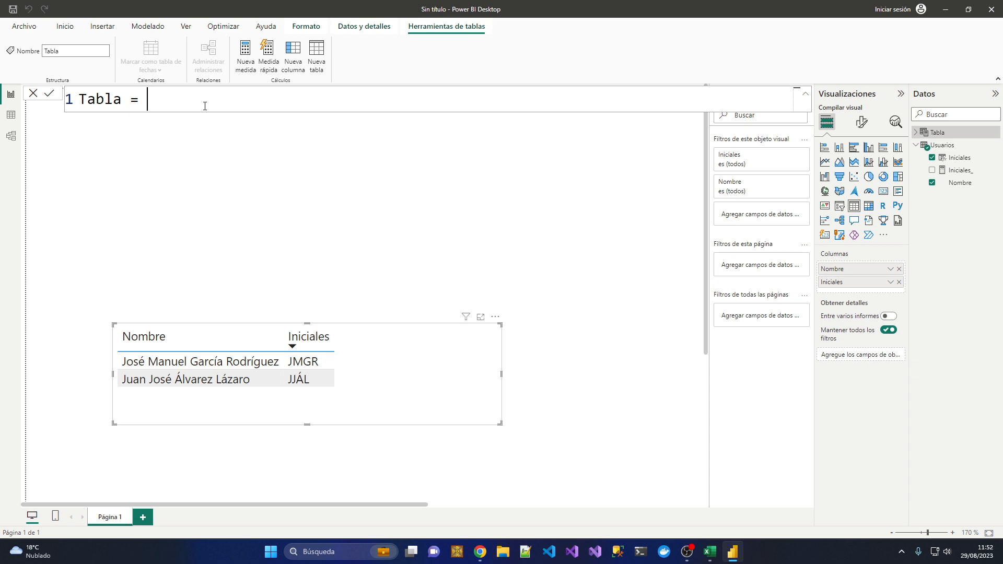
pyautogui.hotkey('shift', 'Return')
pyautogui.write('var ')
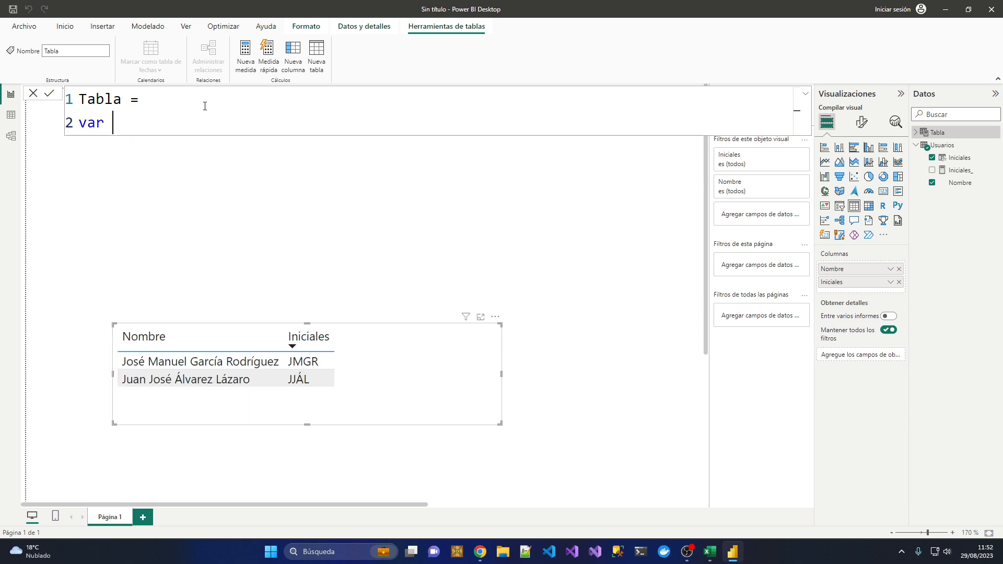
pyautogui.write('nombres?')
pyautogui.press('BackSpace')
pyautogui.write('=')
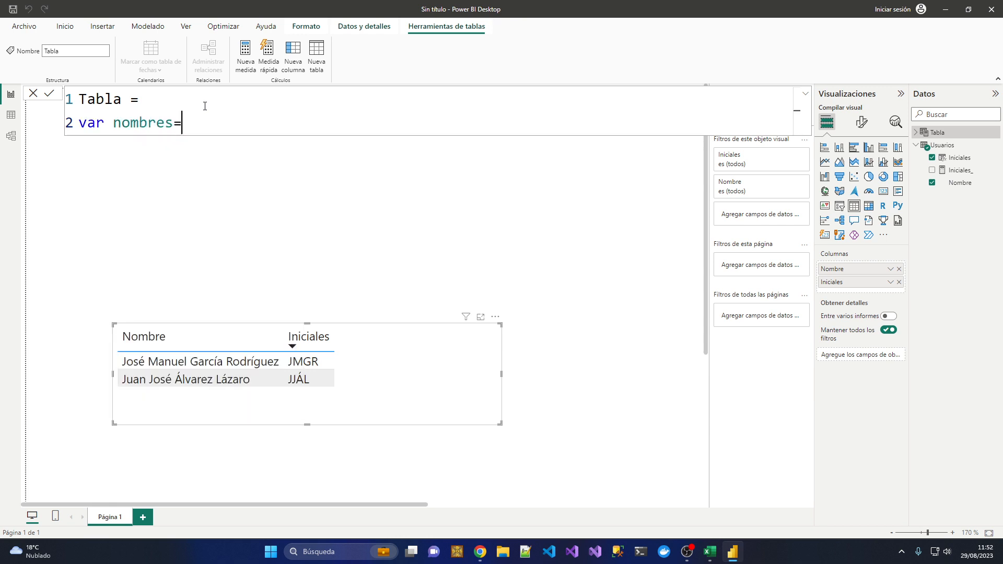
# Begin the nombres variable's value with a CONCATENATEX call over all(Usuarios)
pyautogui.write('con')
pyautogui.press('Down')
pyautogui.press('Tab')
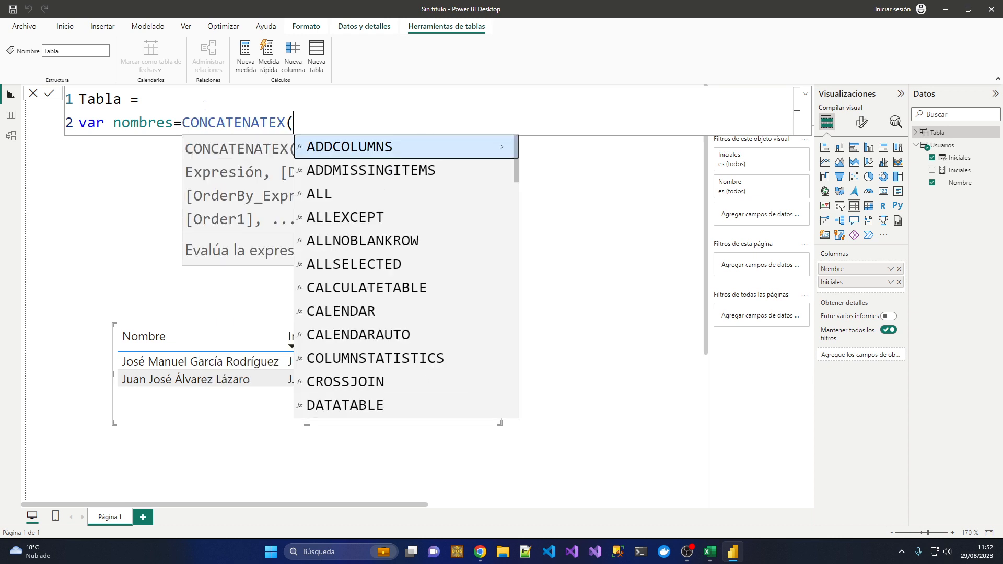
pyautogui.write('all(')
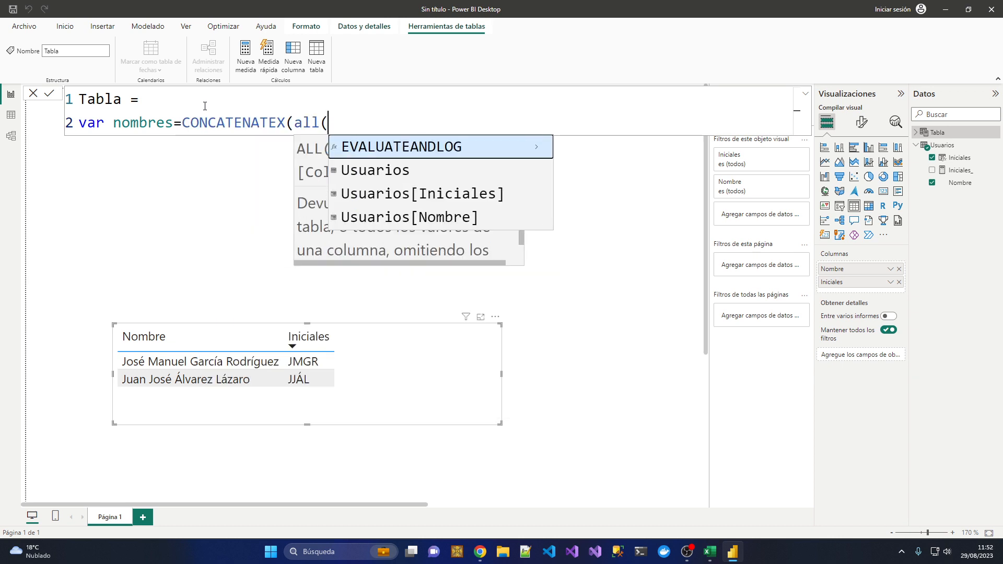
pyautogui.press('Down')
pyautogui.press('Tab')
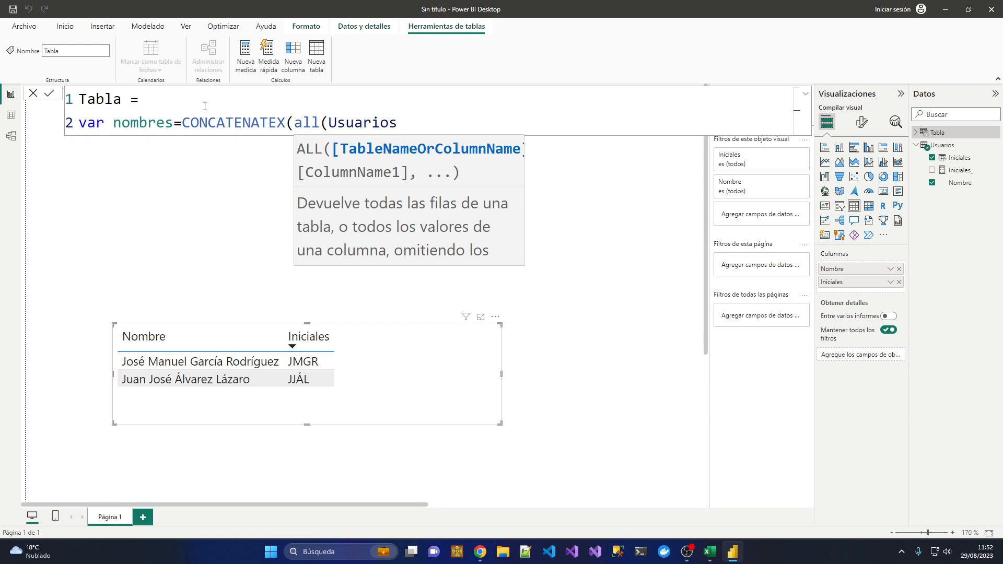
pyautogui.write(')')
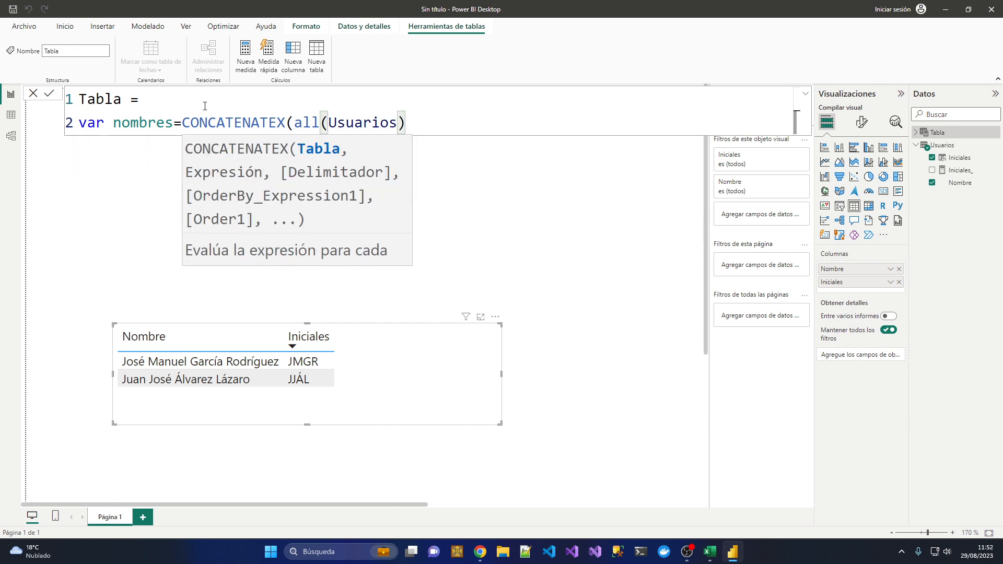
# Complete the CONCATENATEX call with [Nombre] as the expression and a single space " " as the delimiter
pyautogui.write(',')
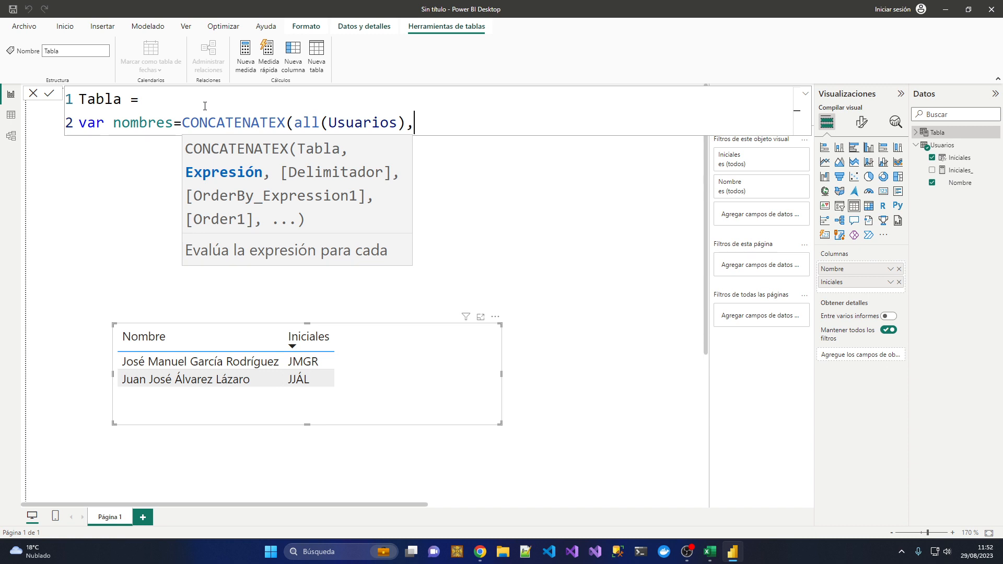
pyautogui.write('[nom')
pyautogui.press('Tab')
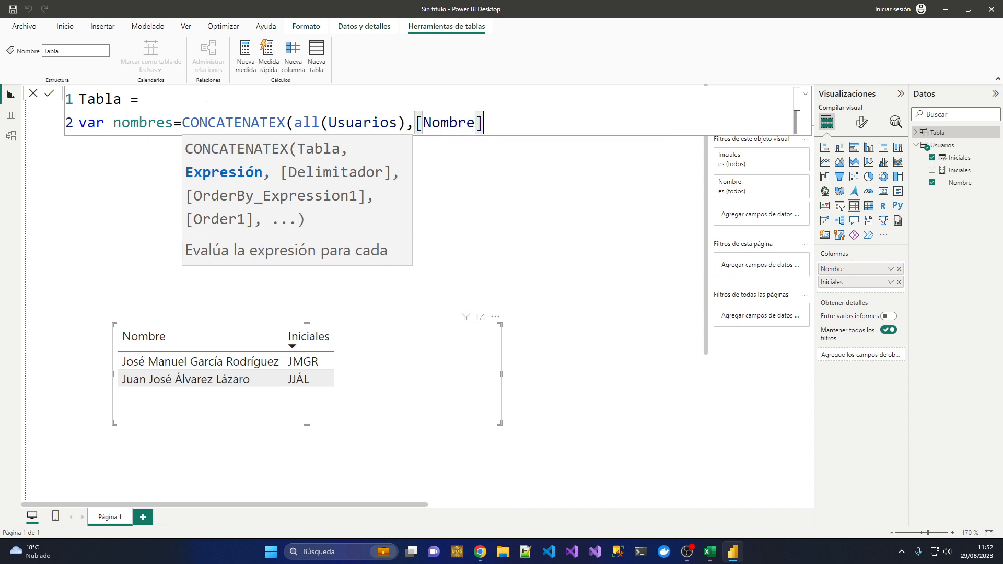
pyautogui.write('," "')
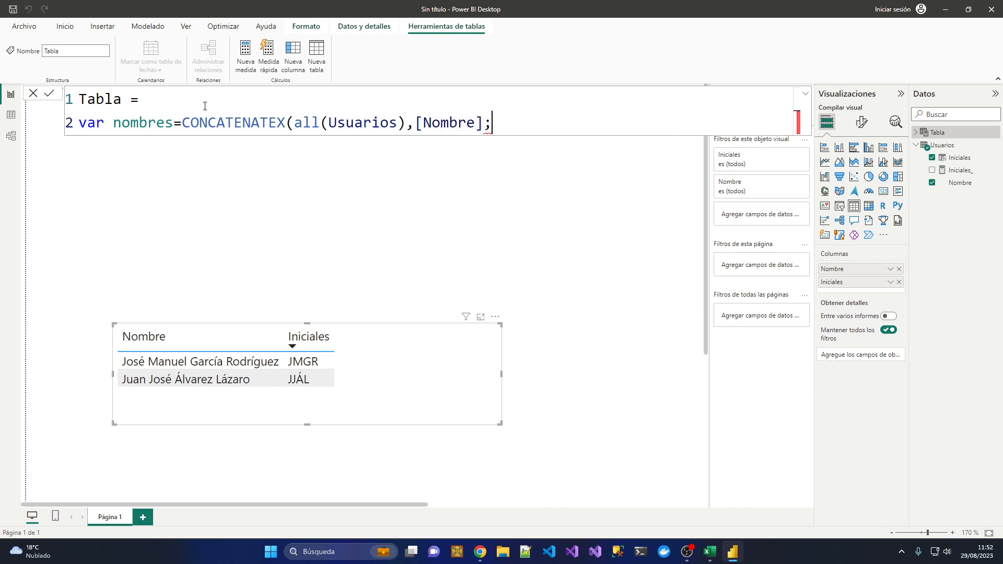
pyautogui.write(')')
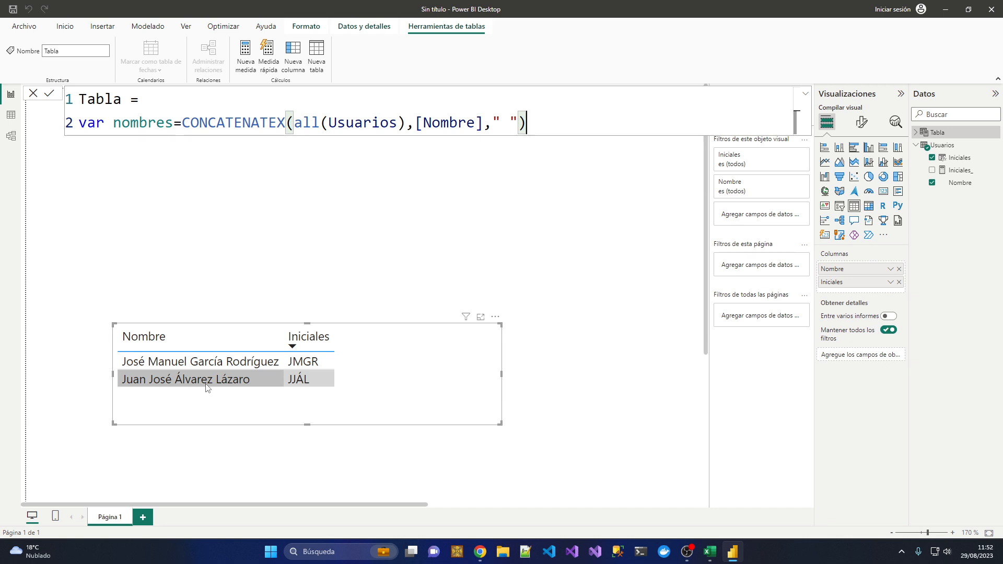
# Add a second variable, Nodos=SUBSTITUTE(nombres," ","|"), to the table formula
pyautogui.hotkey('shift', 'Return')
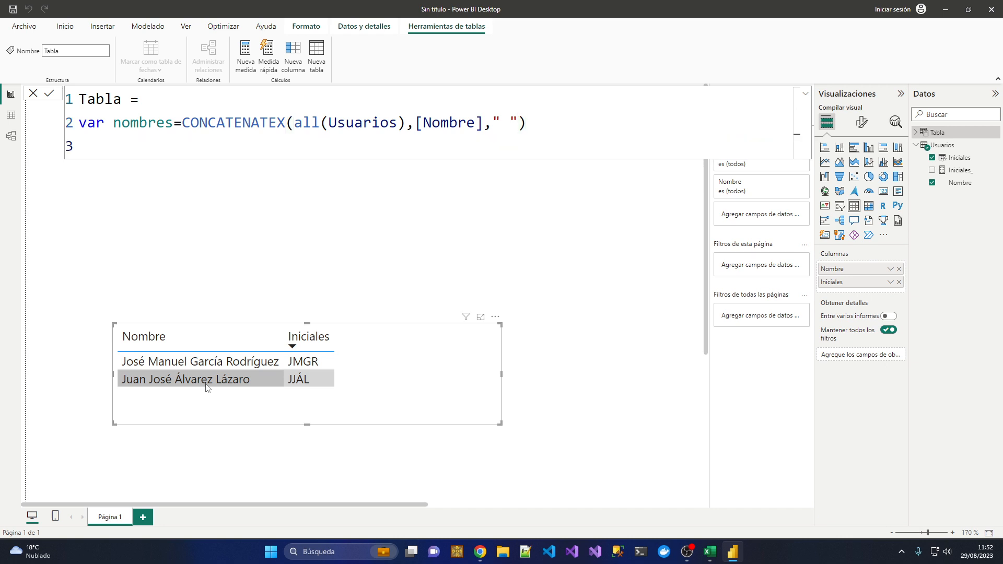
pyautogui.write('var Nodos=sus')
pyautogui.press('BackSpace')
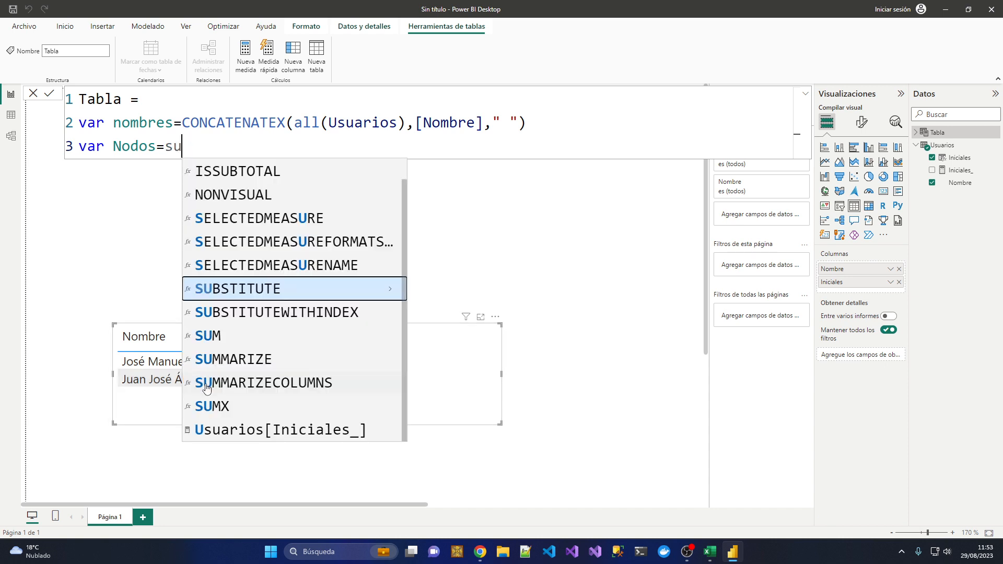
pyautogui.press('Tab')
pyautogui.write('n')
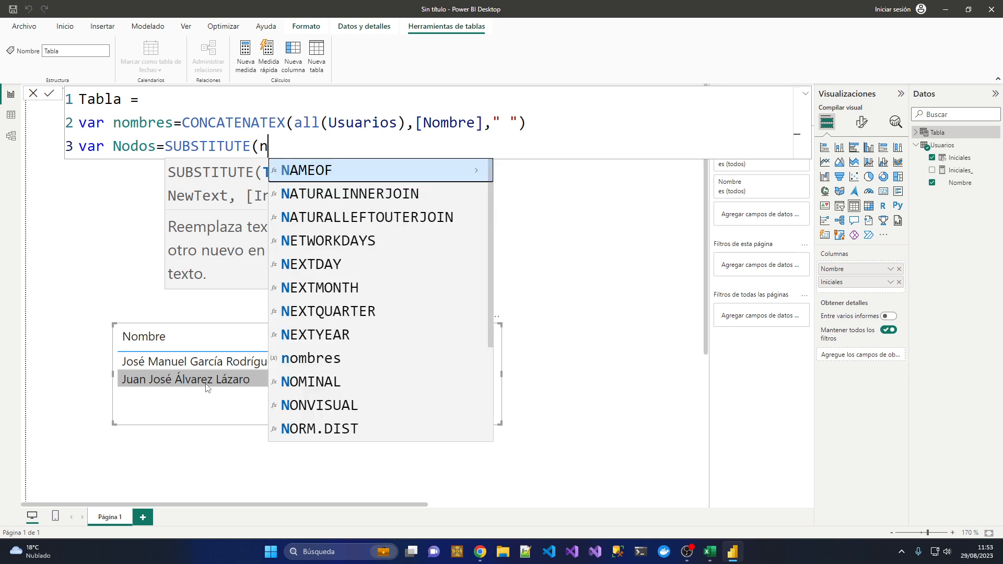
pyautogui.write('ombres,')
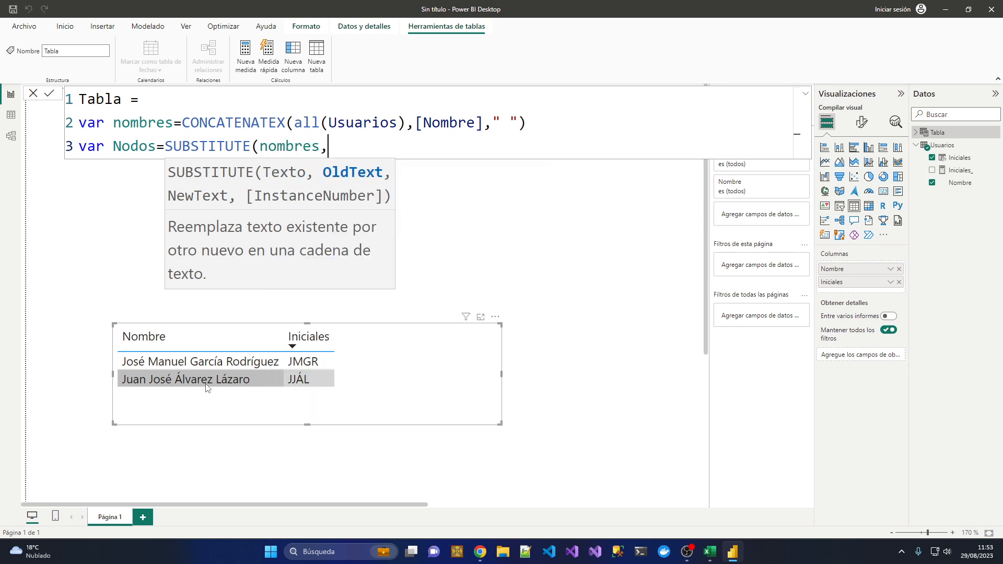
pyautogui.write('" ","|")')
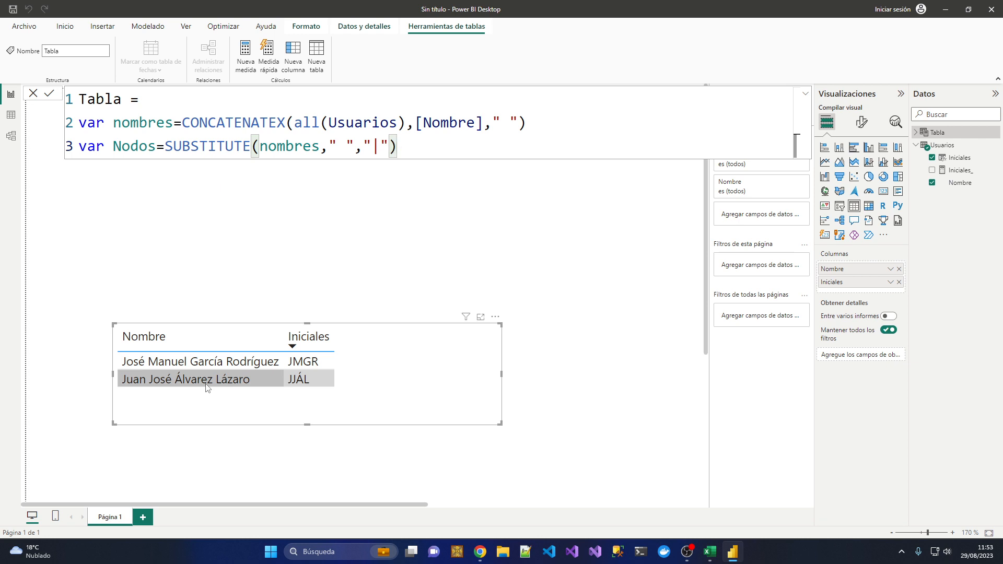
# Start the return expression with SELECTCOLUMNS over a GENERATESERIES that begins at 1
pyautogui.hotkey('shift', 'Return')
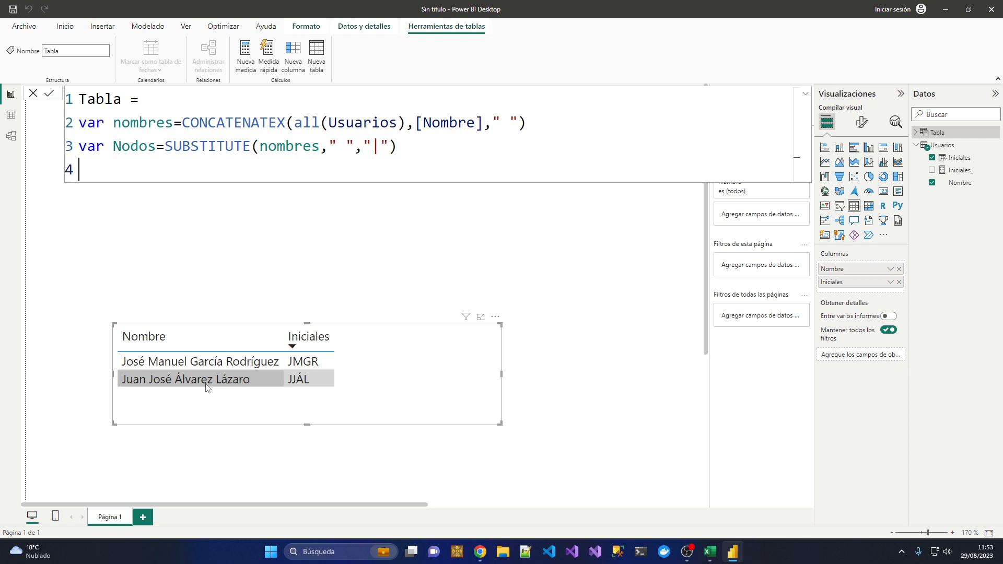
pyautogui.write('return sl')
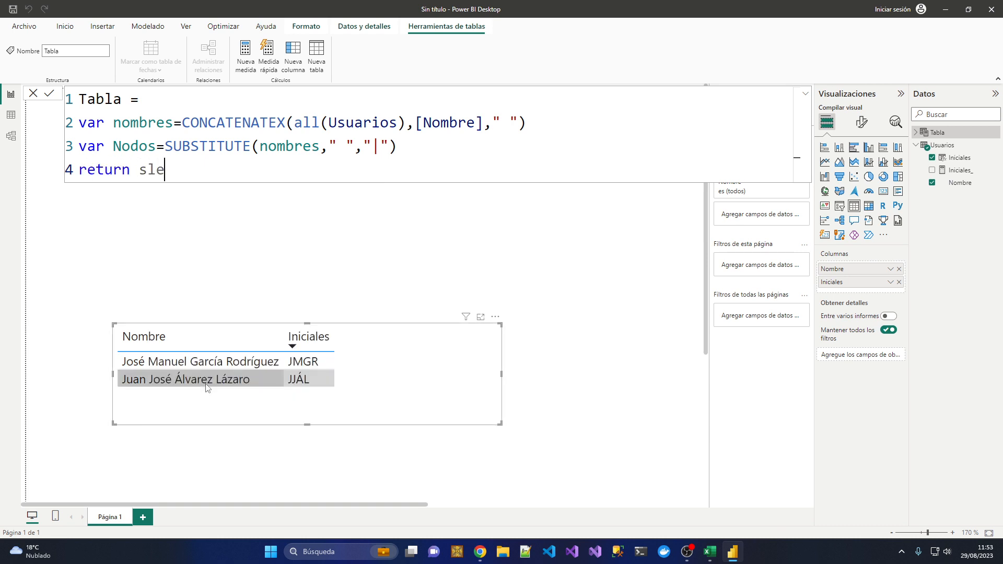
pyautogui.press('BackSpace')
pyautogui.write('el')
pyautogui.press('Tab')
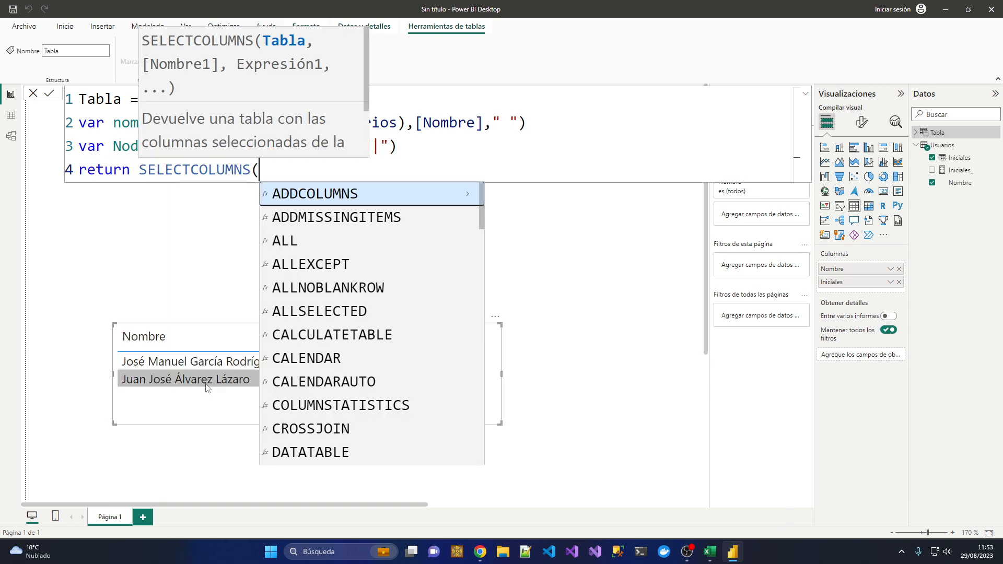
pyautogui.write('gene')
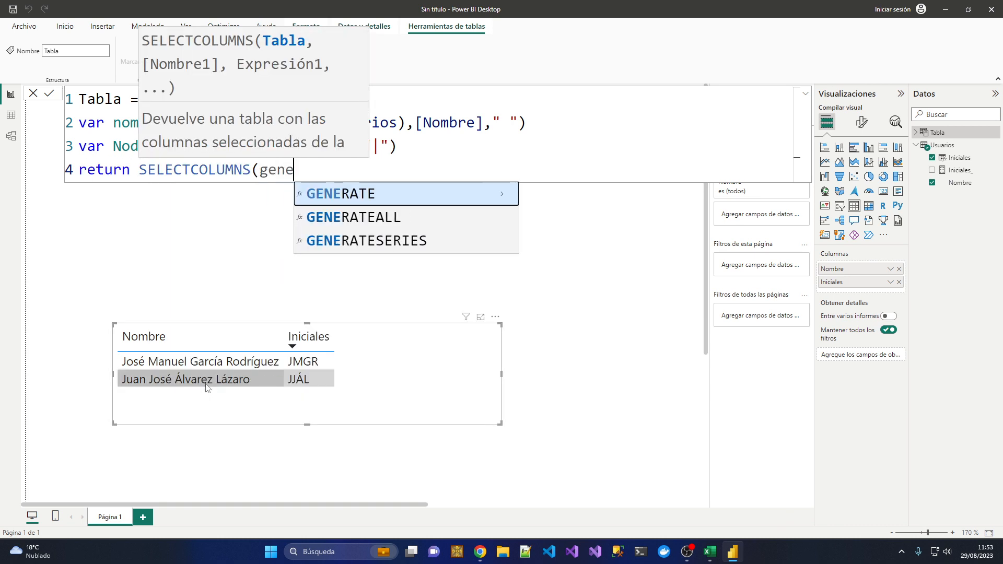
pyautogui.press('Down')
pyautogui.press('Down')
pyautogui.press('Tab')
pyautogui.write('1,')
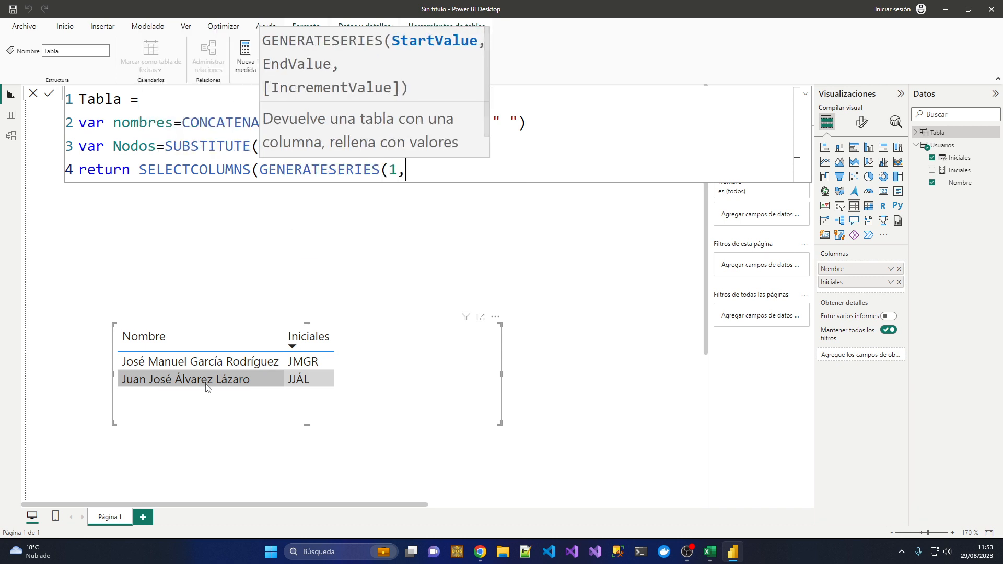
# Set the GENERATESERIES end value to PATHLENGTH(Nodos) and close the series
pyautogui.write('path')
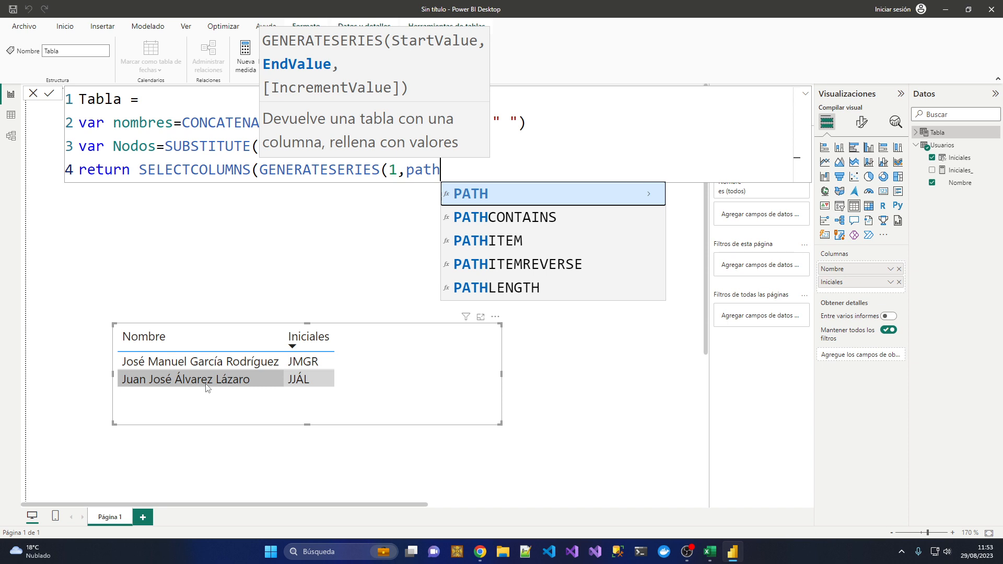
pyautogui.press('Down')
pyautogui.press('Down')
pyautogui.press('Down')
pyautogui.press('Down')
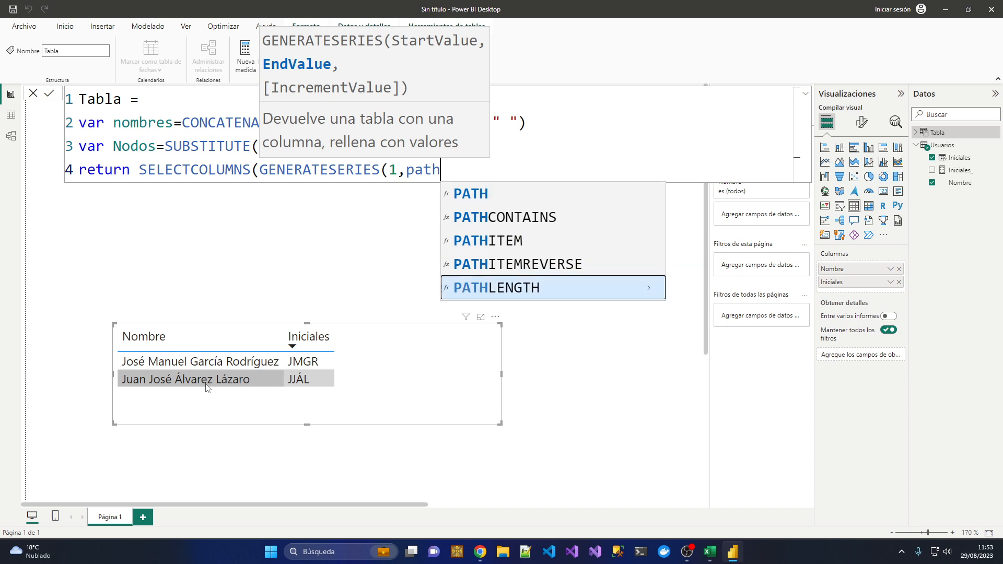
pyautogui.press('Tab')
pyautogui.write('No')
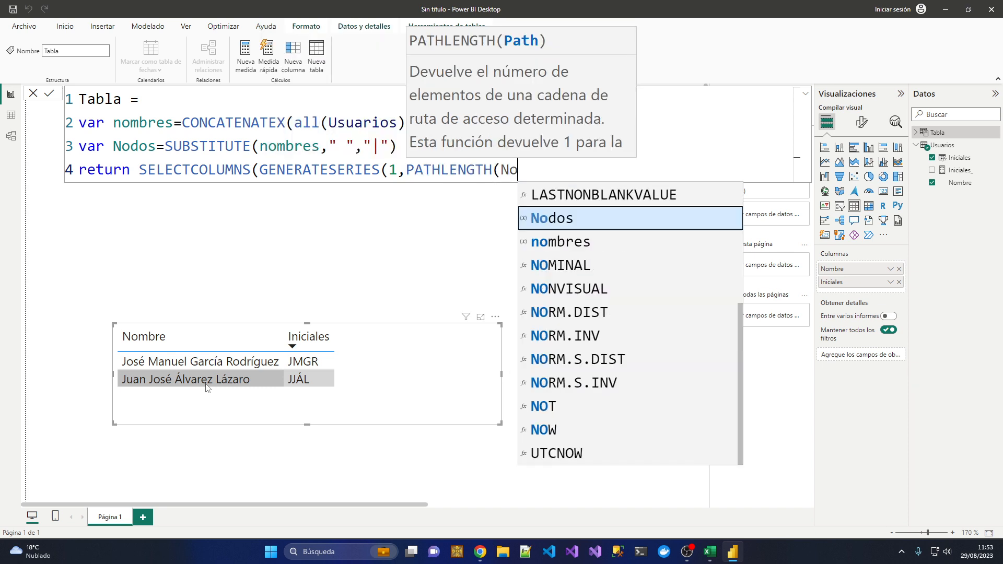
pyautogui.press('Tab')
pyautogui.write(')')
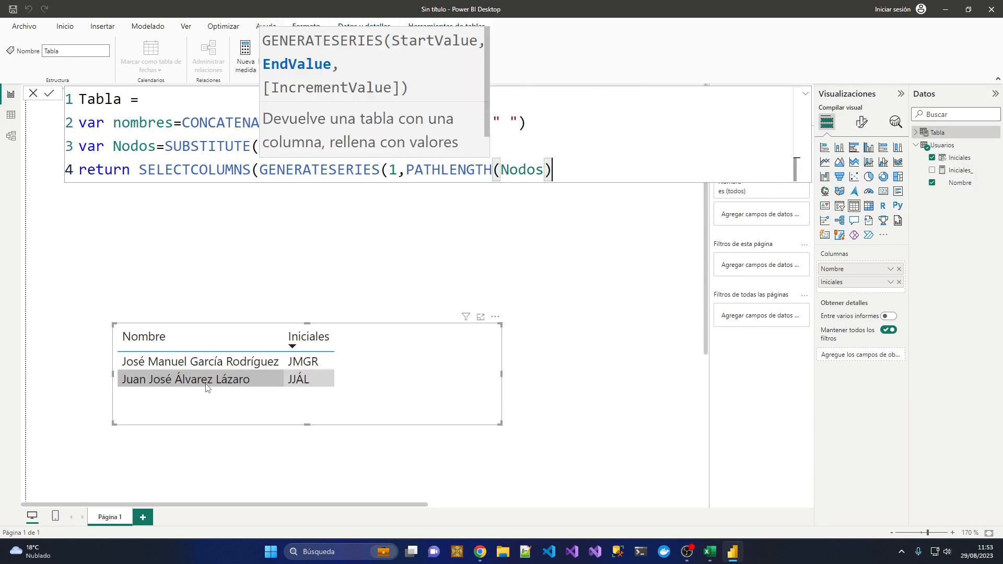
pyautogui.write(')')
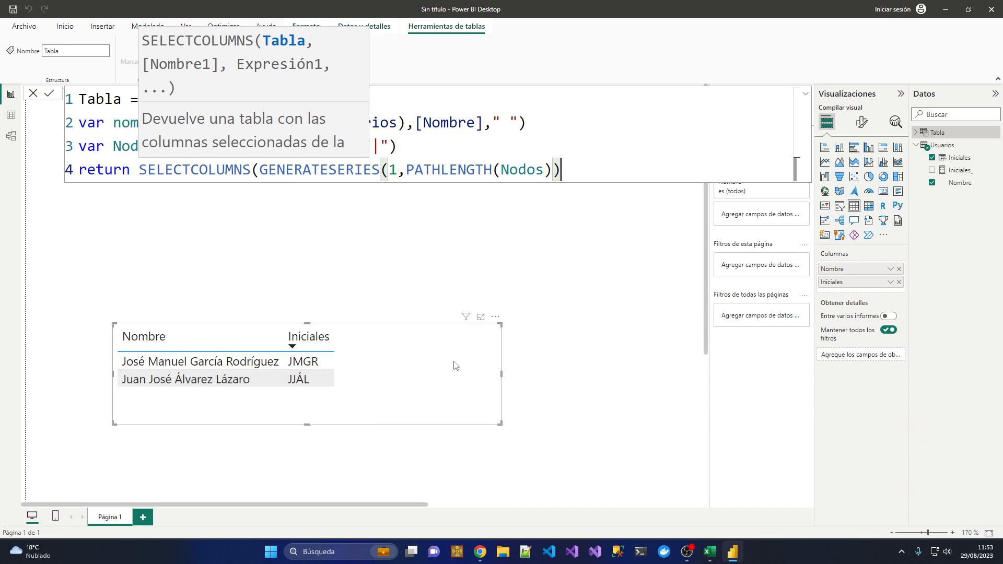
# Name the SELECTCOLUMNS output column "Palabras" and begin its expression on a new indented line
pyautogui.write(',"Pal')
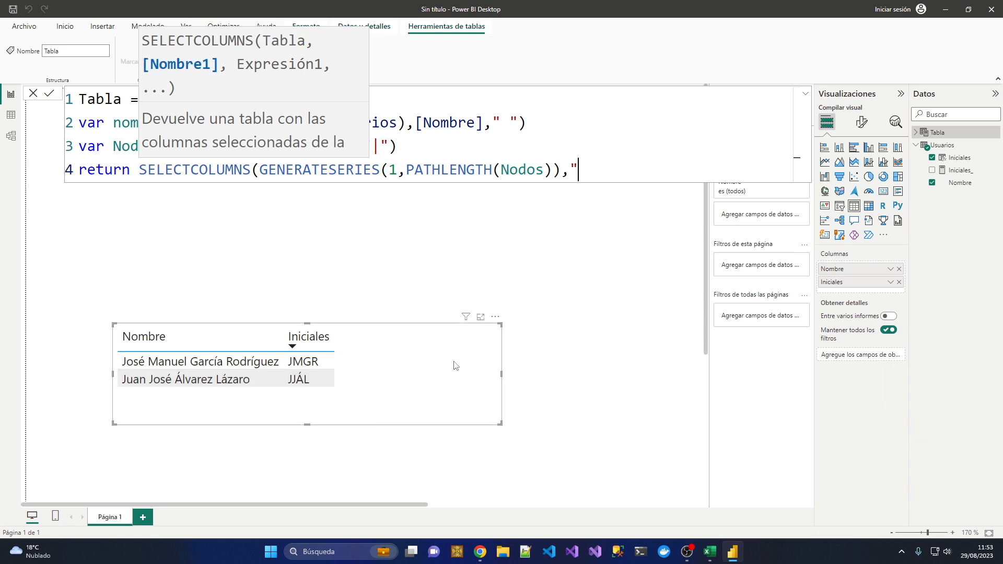
pyautogui.write('abras"')
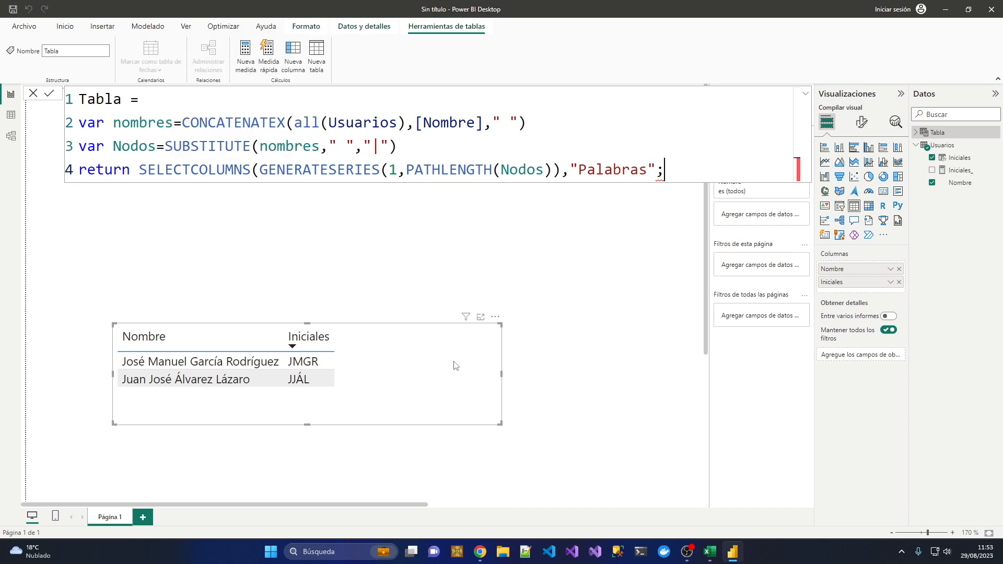
pyautogui.write(',')
pyautogui.press('Return')
pyautogui.press('Tab')
pyautogui.press('Tab')
pyautogui.press('Tab')
pyautogui.press('Tab')
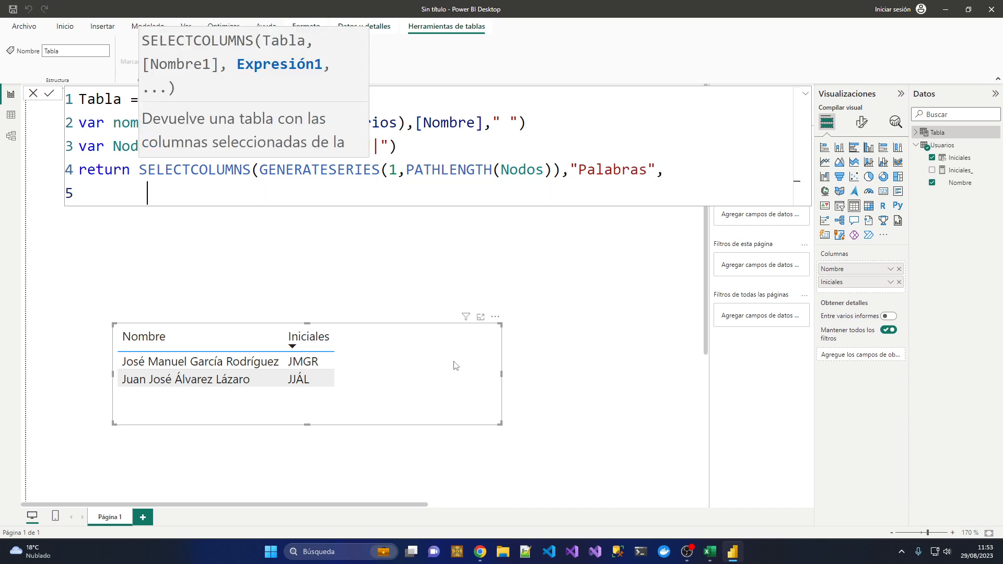
# Set the Palabras expression to PATHITEM(Nodos,[Value]), close the SELECTCOLUMNS call and commit the table formula
pyautogui.write('path')
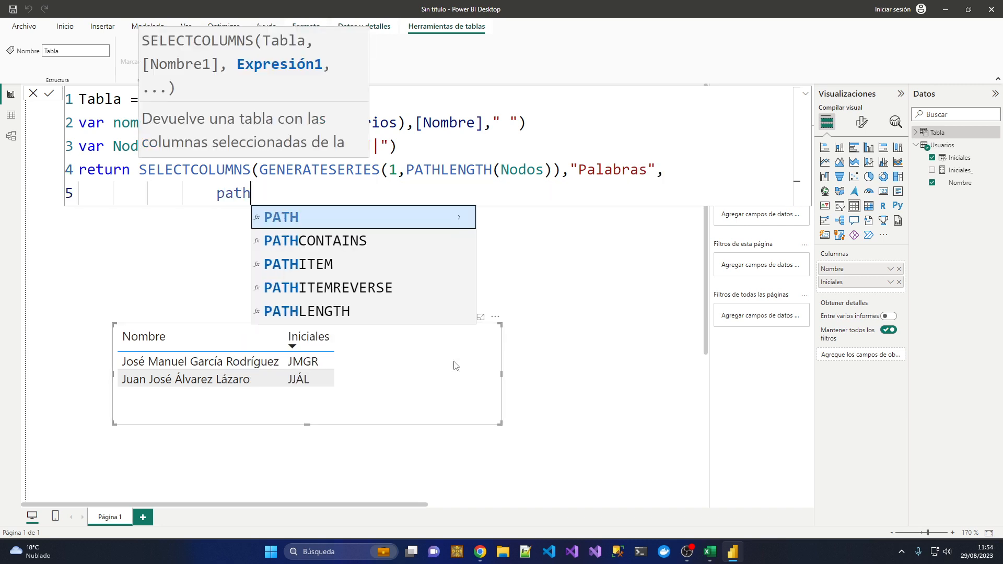
pyautogui.press('Down')
pyautogui.press('Down')
pyautogui.press('Tab')
pyautogui.write('No')
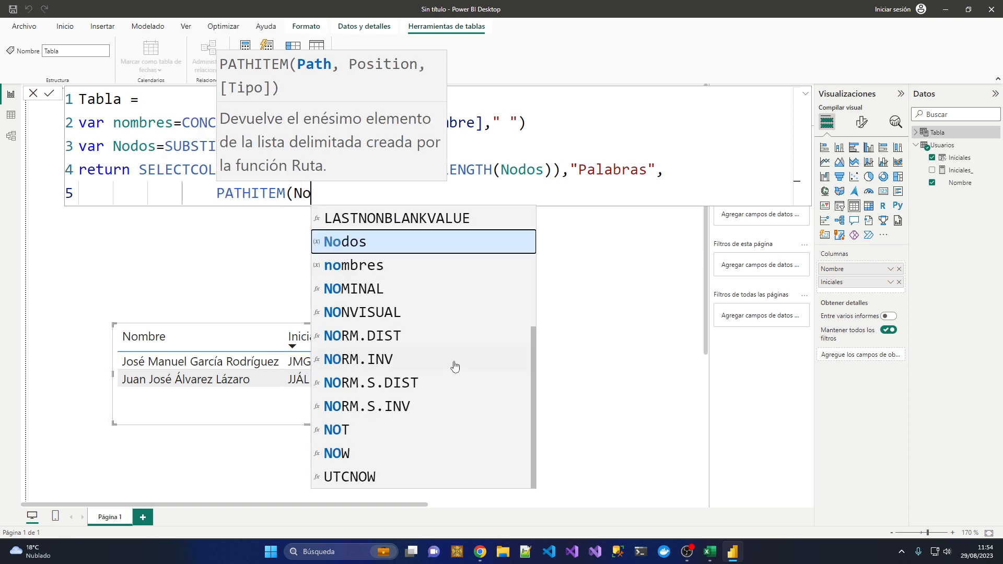
pyautogui.press('Tab')
pyautogui.write(',[va')
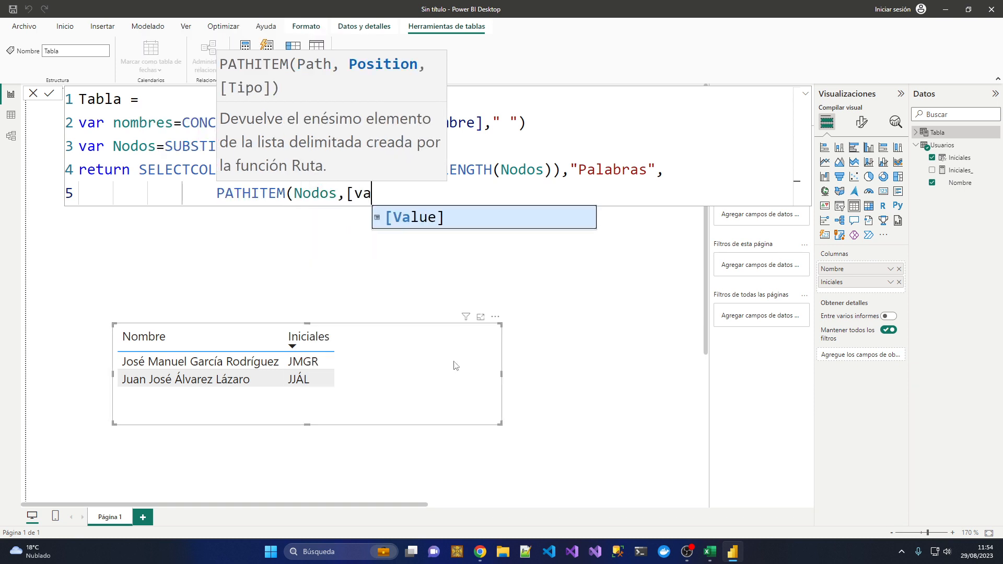
pyautogui.press('Tab')
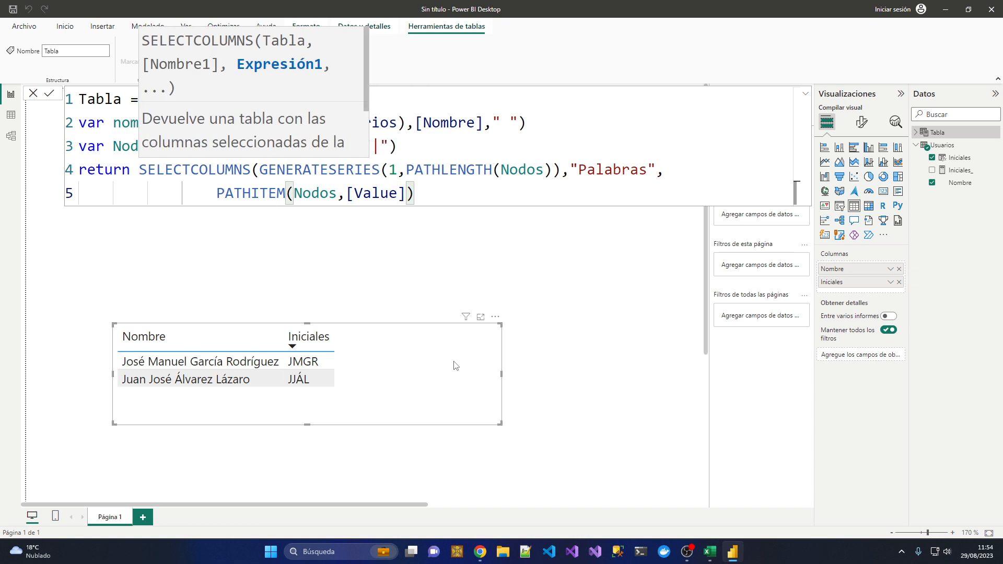
pyautogui.write(')')
pyautogui.press('Return')
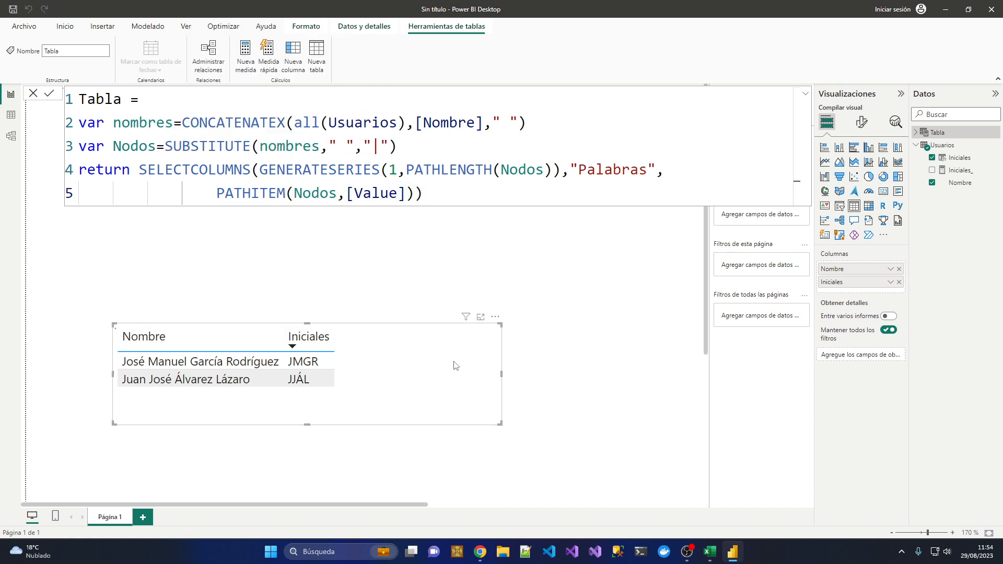
# Check the calculated table's rows, add a second column "id" with expression [Value] to its SELECTCOLUMNS call, and commit the formula
pyautogui.click(11, 117)
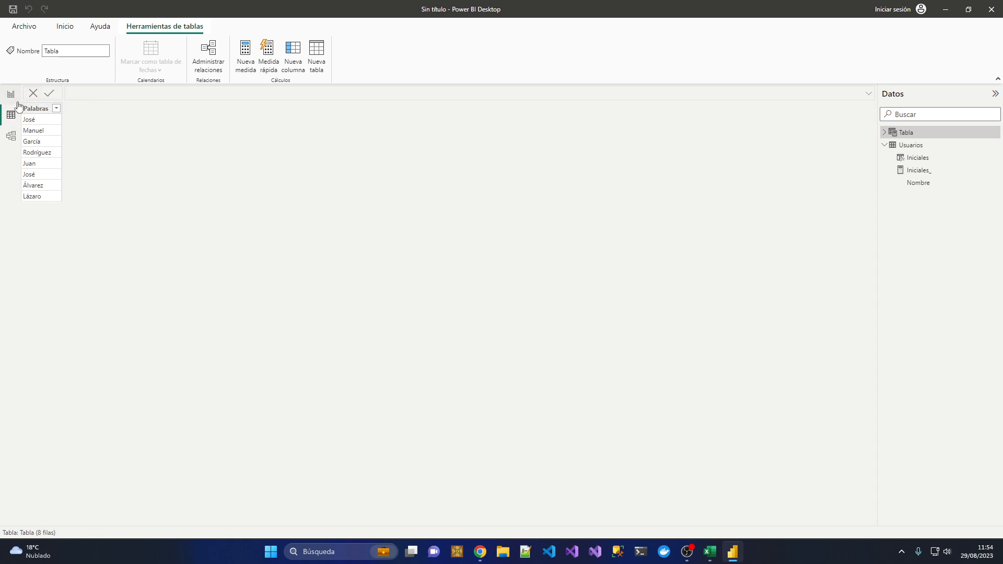
pyautogui.click(925, 134)
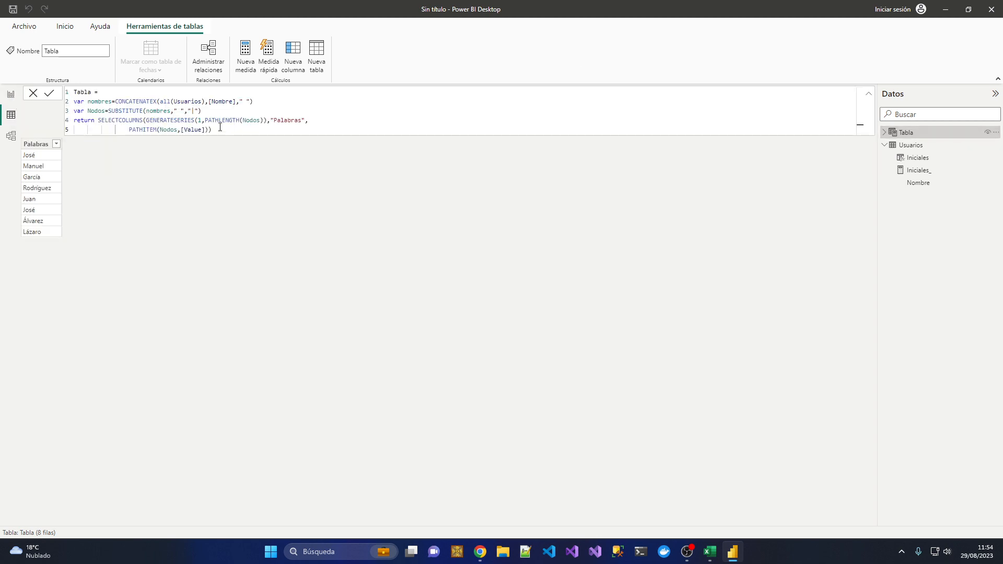
pyautogui.keyDown('ctrl'); pyautogui.scroll(5, 159, 120); pyautogui.keyUp('ctrl')
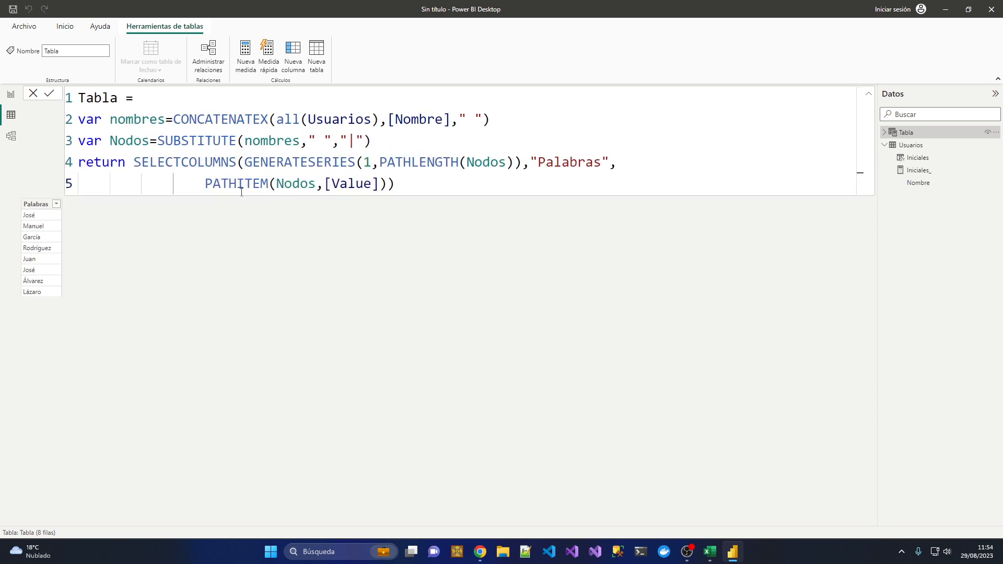
pyautogui.moveTo(246, 162); pyautogui.dragTo(515, 163)
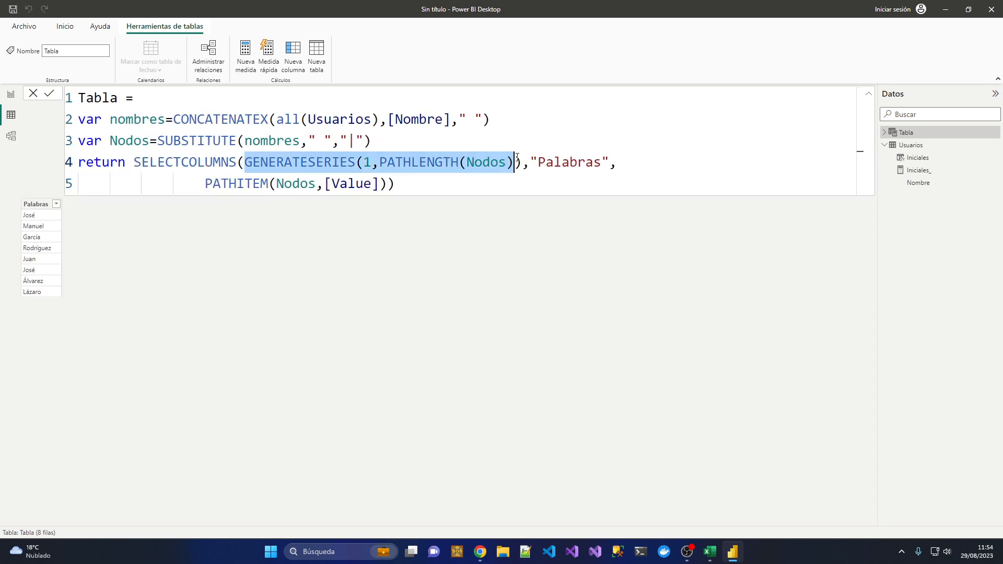
pyautogui.click(403, 184)
pyautogui.press('Left')
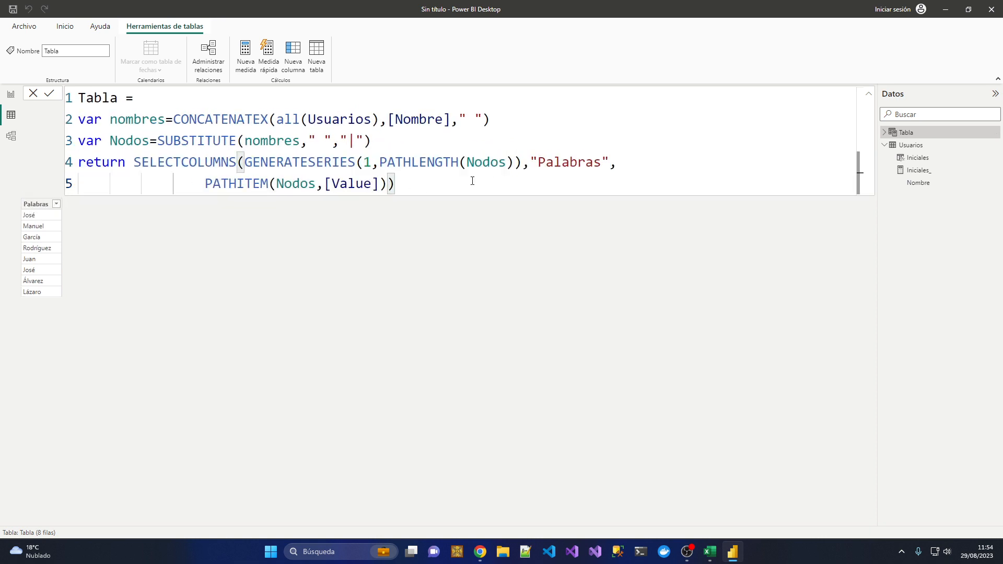
pyautogui.write(',"id"')
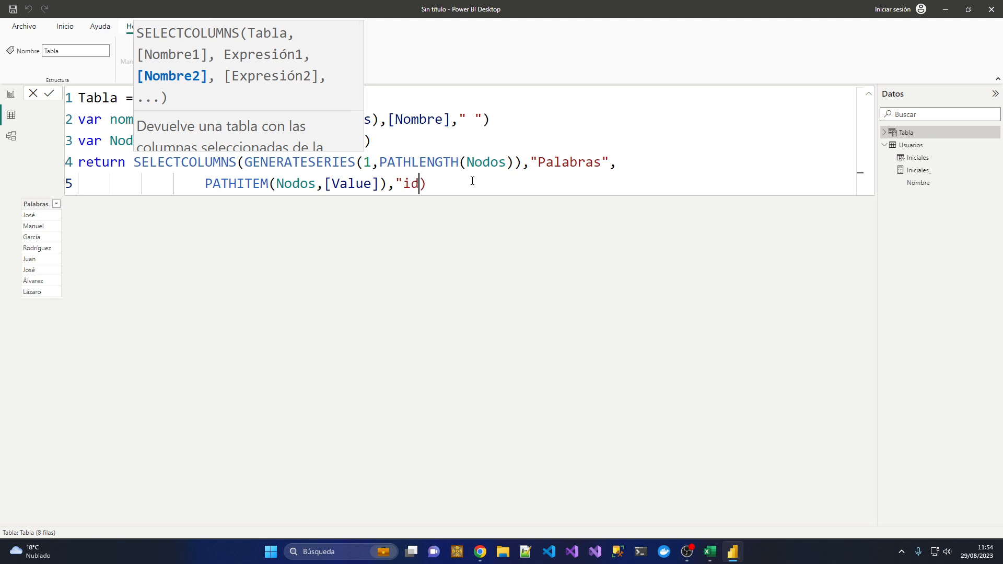
pyautogui.write(',[va')
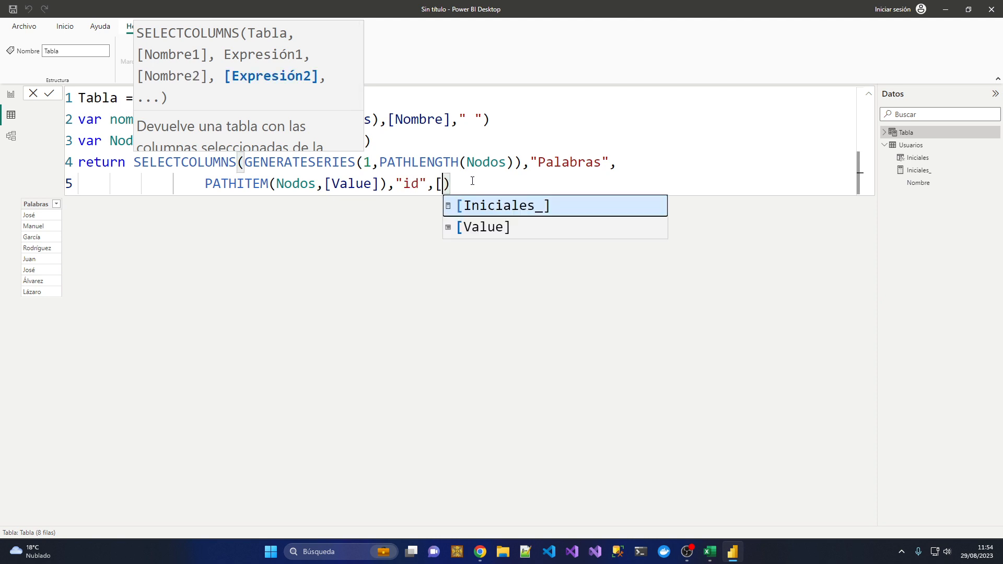
pyautogui.press('Tab')
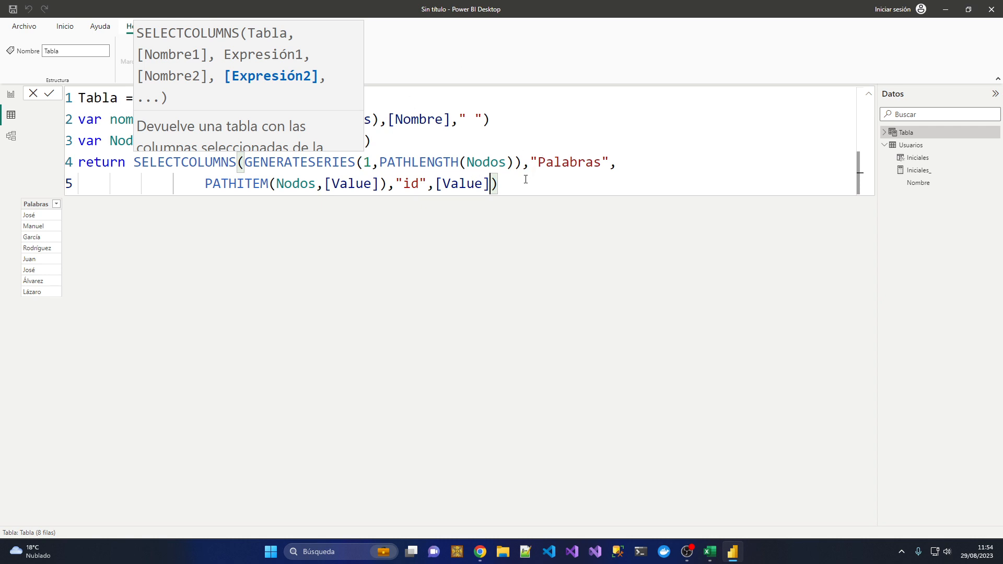
pyautogui.press('Escape')
pyautogui.press('Return')
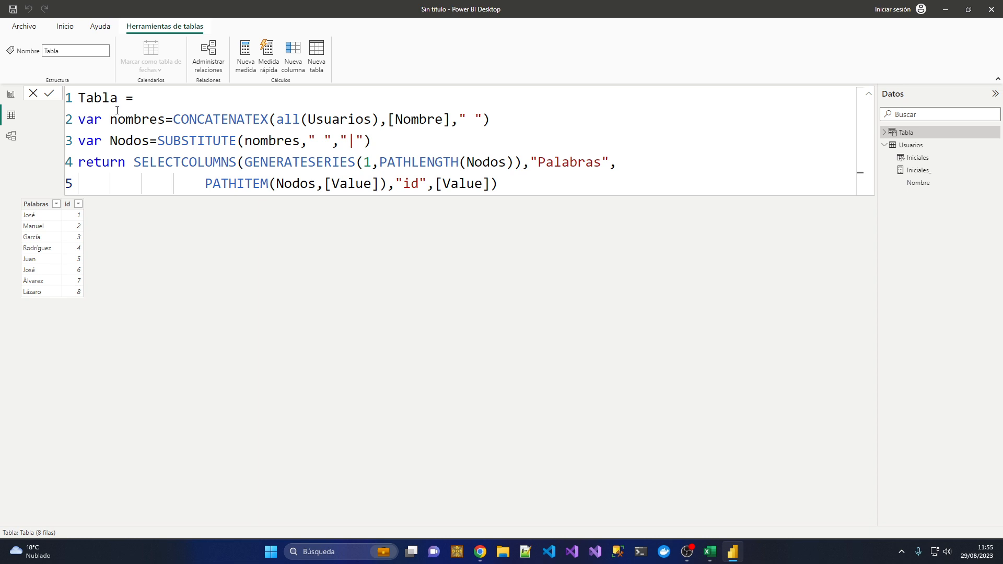
# Capitalize the second column's name in the table formula so it reads "Id"
pyautogui.click(408, 184)
pyautogui.press('BackSpace')
pyautogui.write('I')
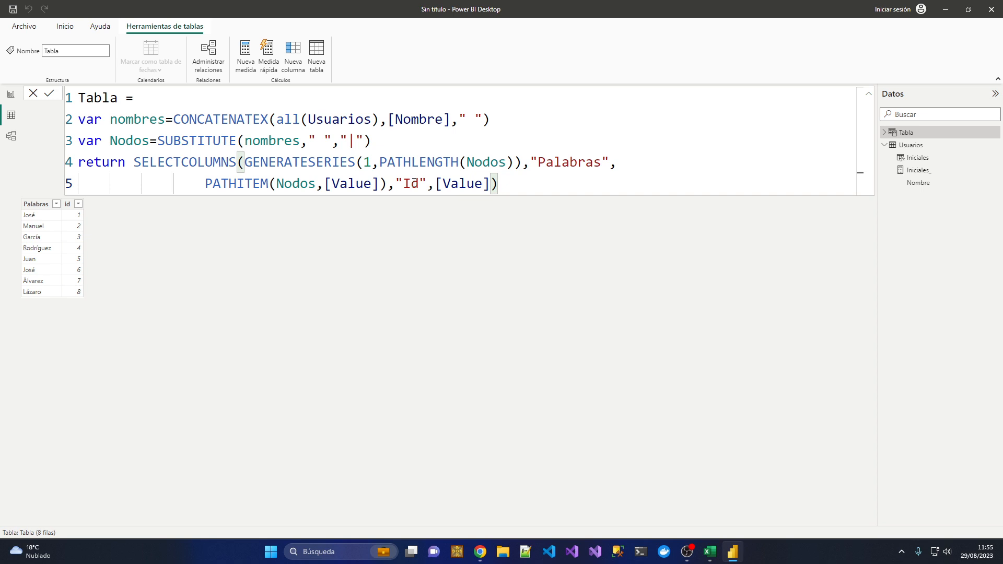
# In the report view, move the Nombre/Iniciales table to the page's upper-left corner and place a new empty table visual below it
pyautogui.click(11, 95)
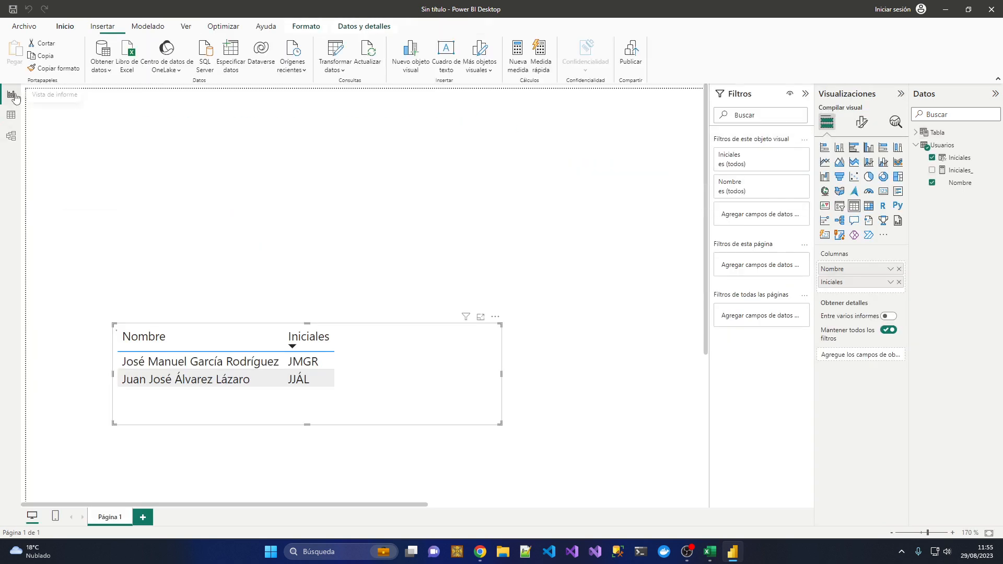
pyautogui.scroll(-4, 433, 295)
pyautogui.click(386, 168)
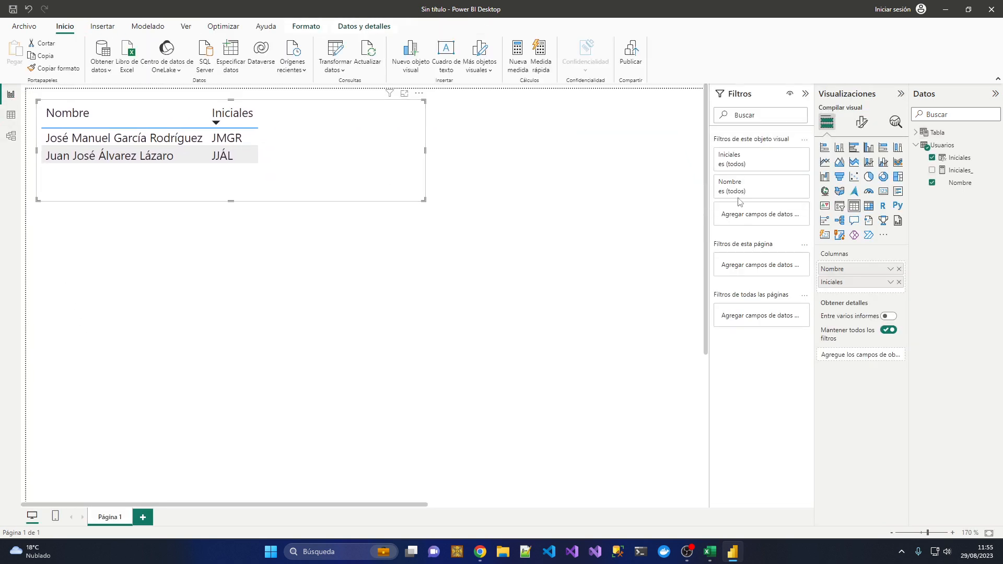
pyautogui.click(586, 215)
pyautogui.click(854, 207)
pyautogui.moveTo(250, 295); pyautogui.dragTo(308, 258)
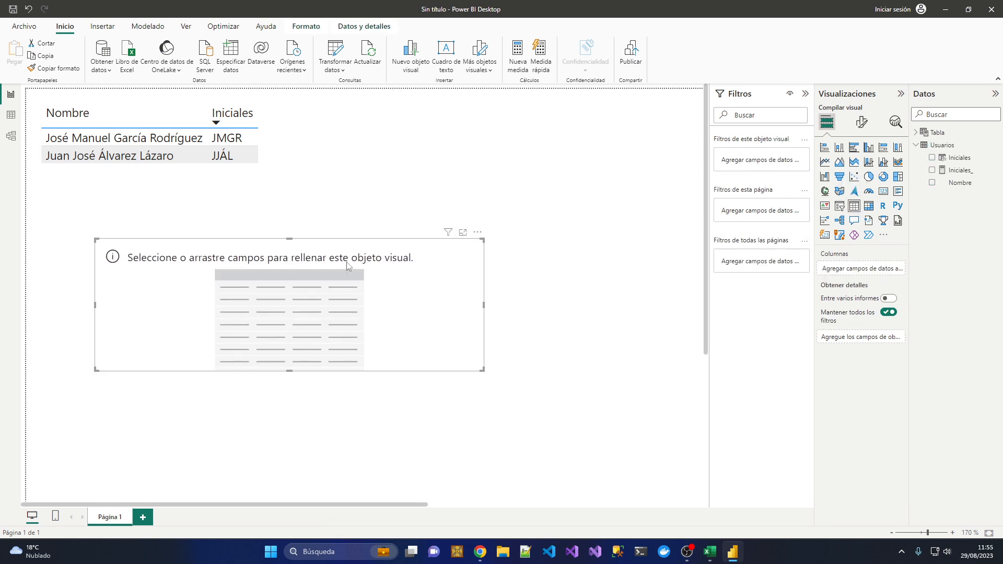
# Add the Palabras and Id fields of Tabla to the new table visual and enlarge it to fit all rows
pyautogui.click(926, 134)
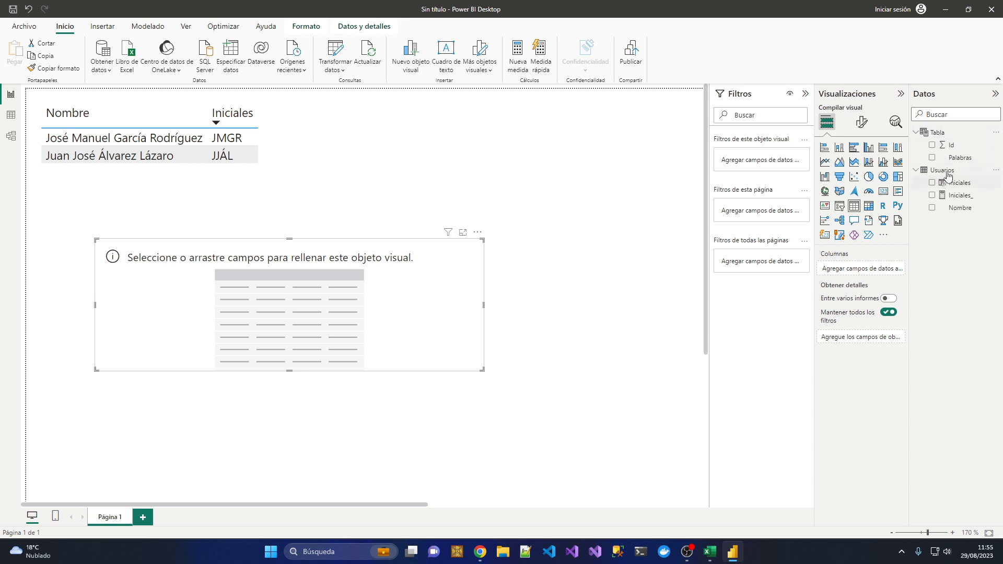
pyautogui.moveTo(963, 164); pyautogui.dragTo(879, 270)
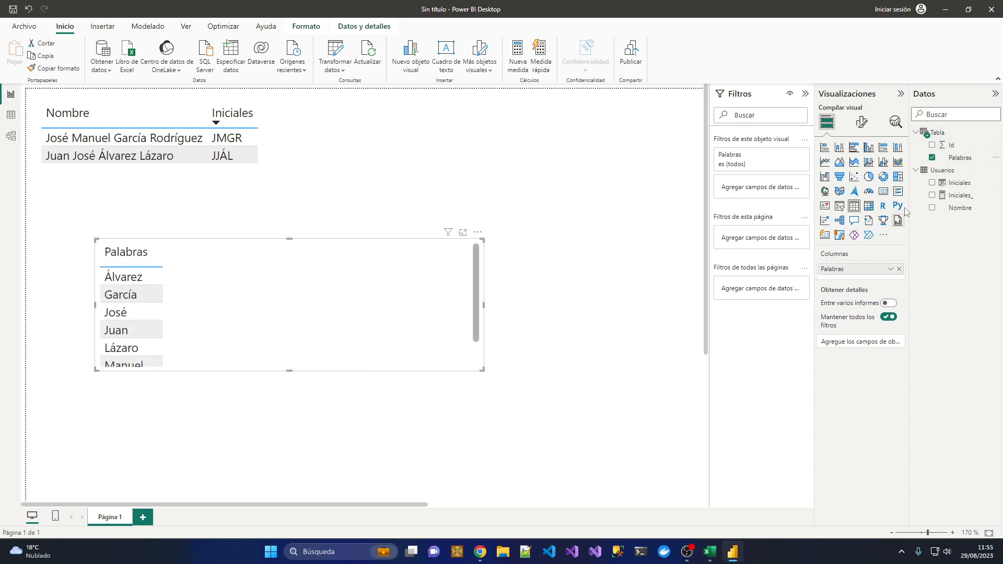
pyautogui.moveTo(951, 145); pyautogui.dragTo(859, 264)
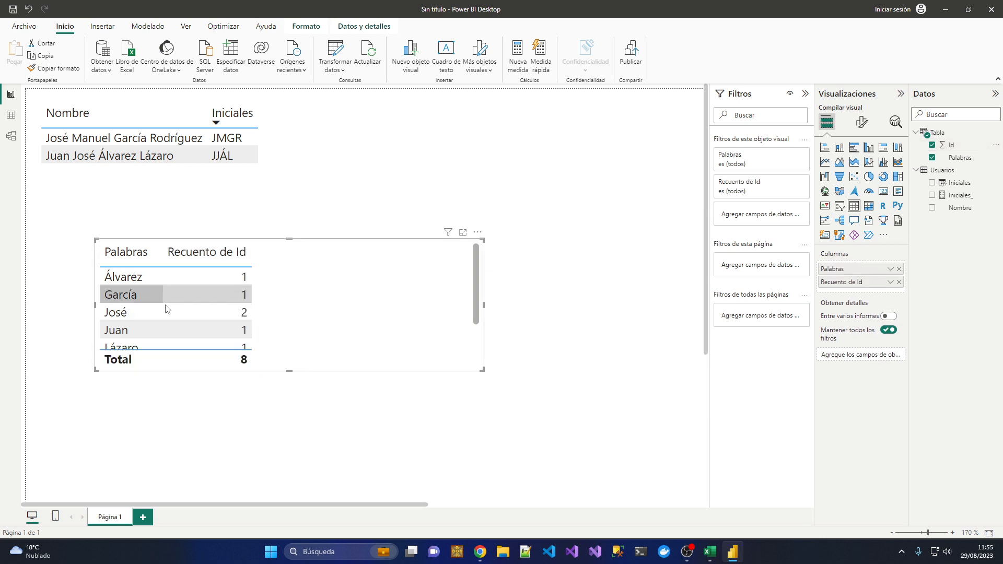
pyautogui.moveTo(483, 370); pyautogui.dragTo(459, 448)
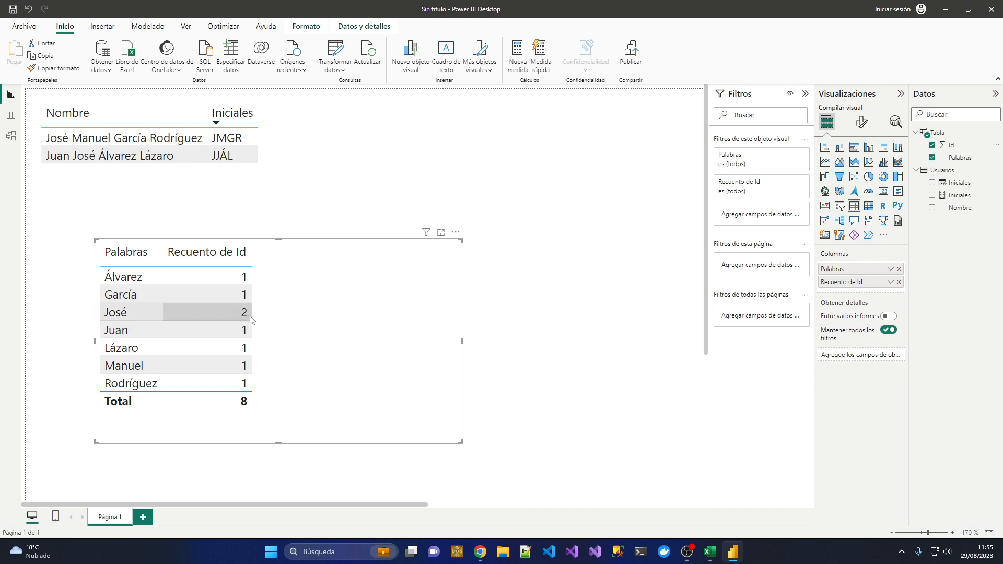
# Set Id to No resumir in the words table visual and sort the visual ascending by Id
pyautogui.click(890, 283)
pyautogui.moveTo(811, 338)
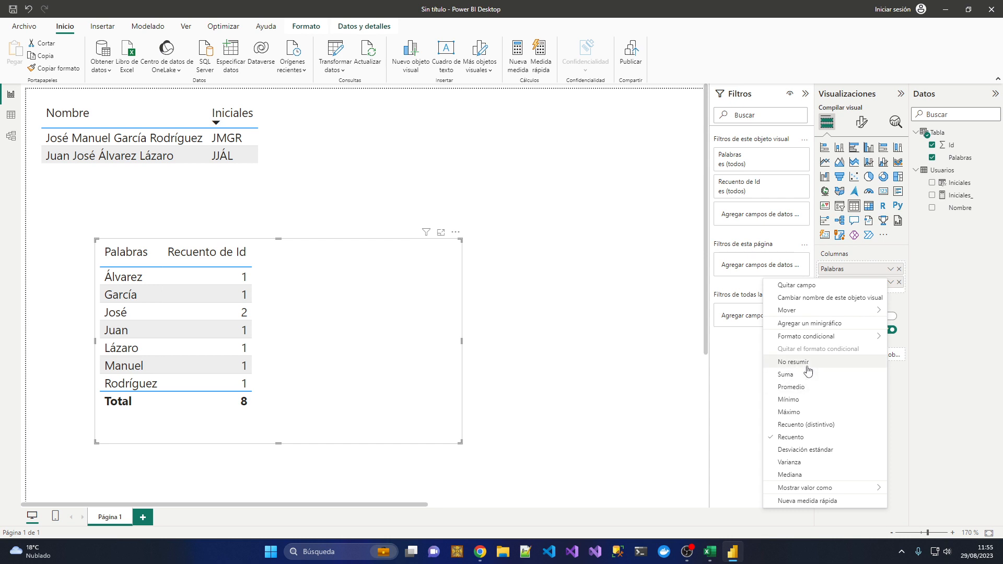
pyautogui.click(804, 362)
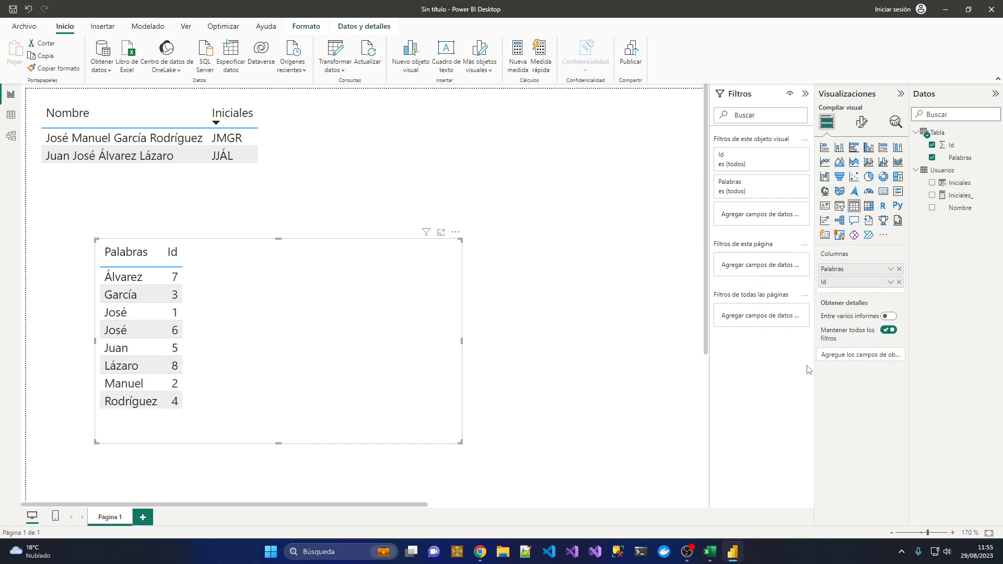
pyautogui.click(173, 263)
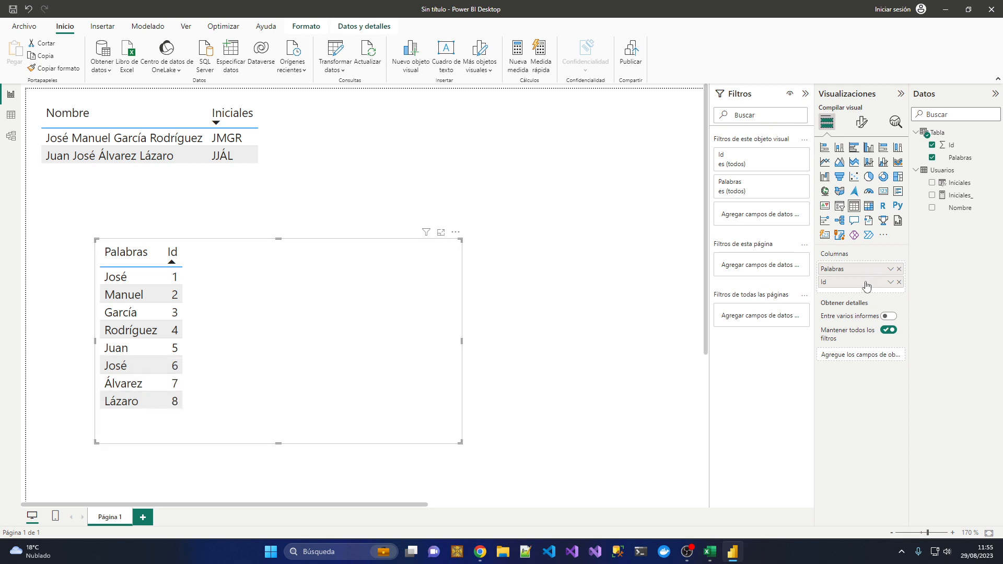
# Place the Id column before Palabras and shift the words table visual up and to the right on the page
pyautogui.moveTo(869, 284); pyautogui.dragTo(849, 290)
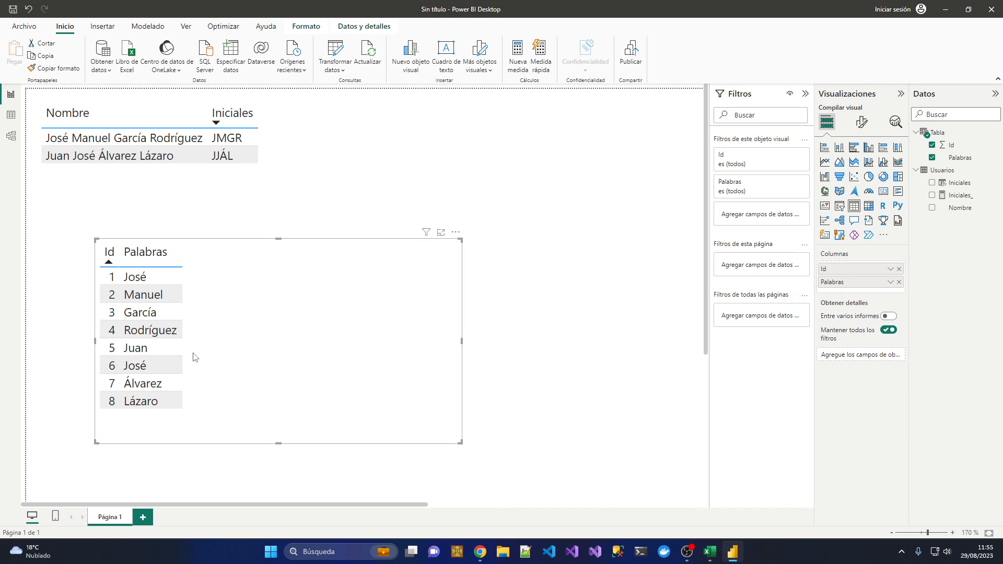
pyautogui.moveTo(257, 292); pyautogui.dragTo(332, 270)
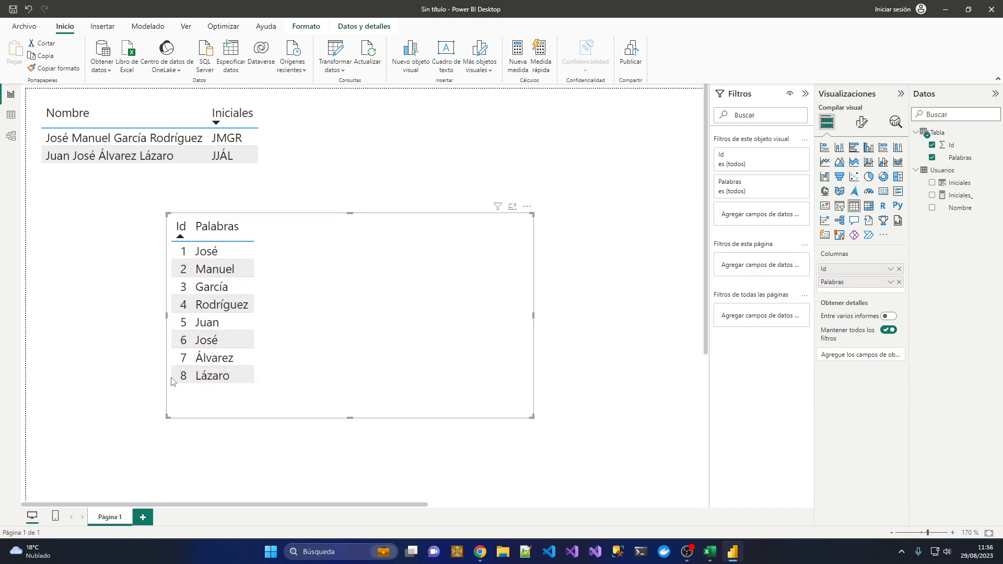
# Try to set Id as the sort-by column for the Palabras field
pyautogui.click(964, 158)
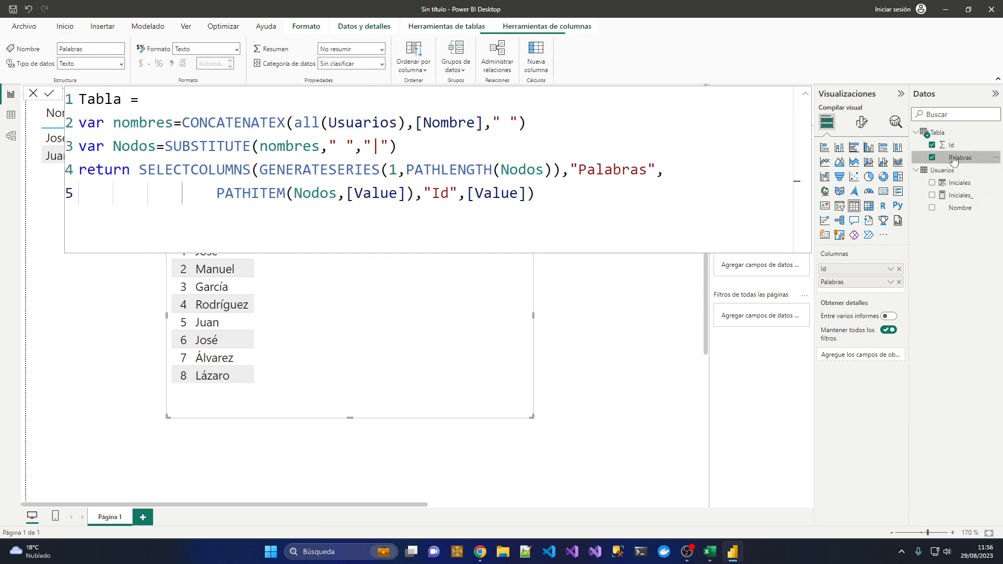
pyautogui.click(422, 68)
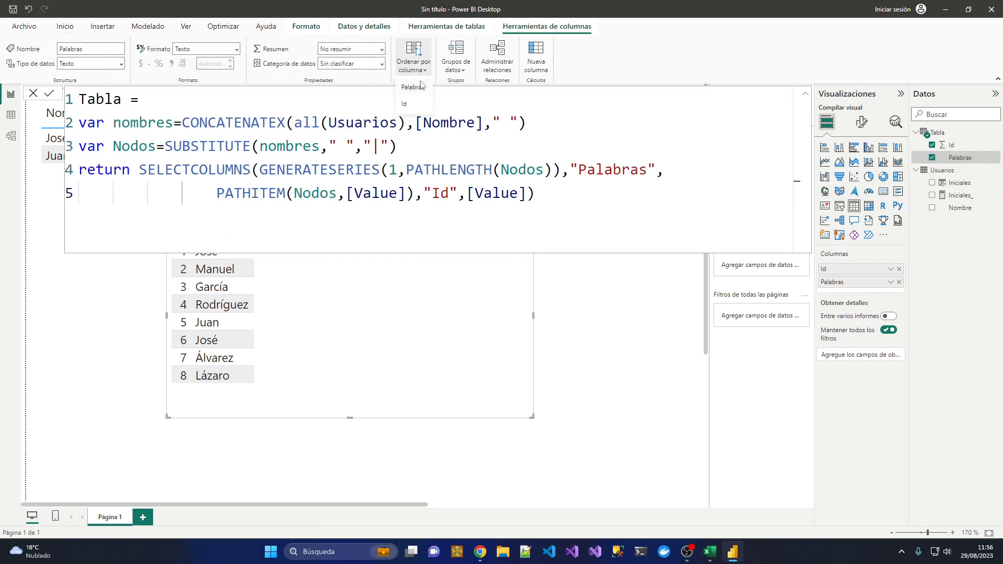
pyautogui.click(408, 107)
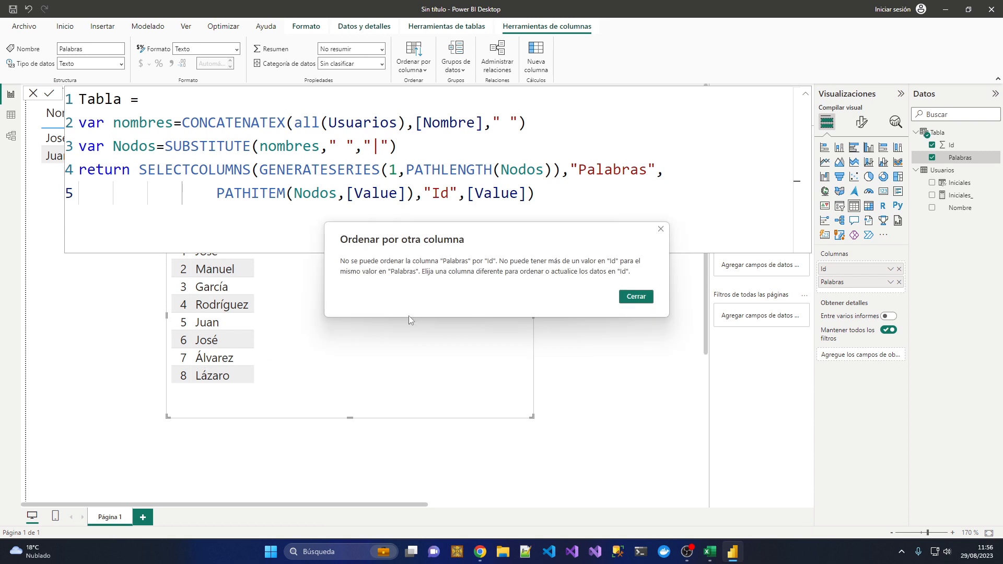
pyautogui.click(639, 298)
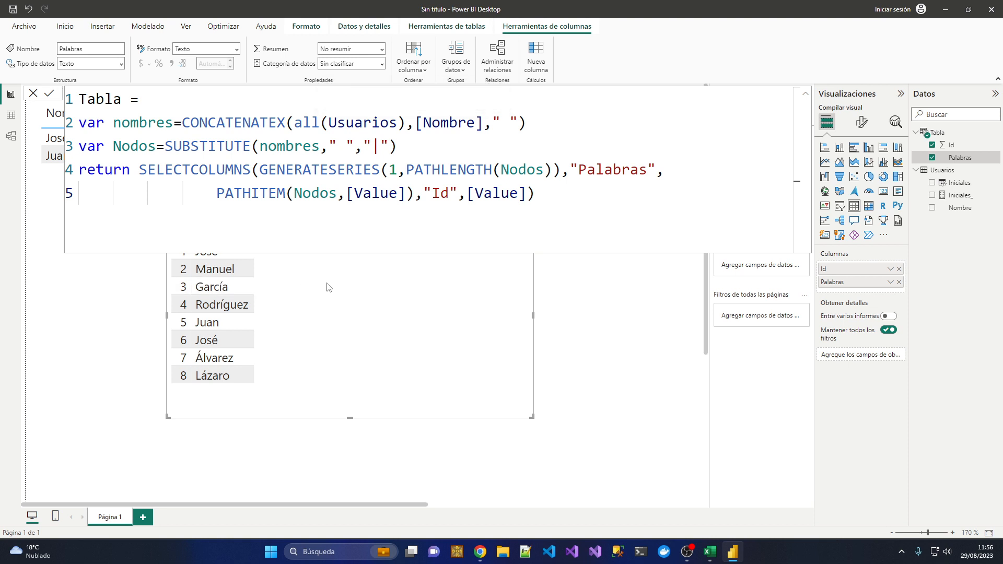
pyautogui.click(606, 360)
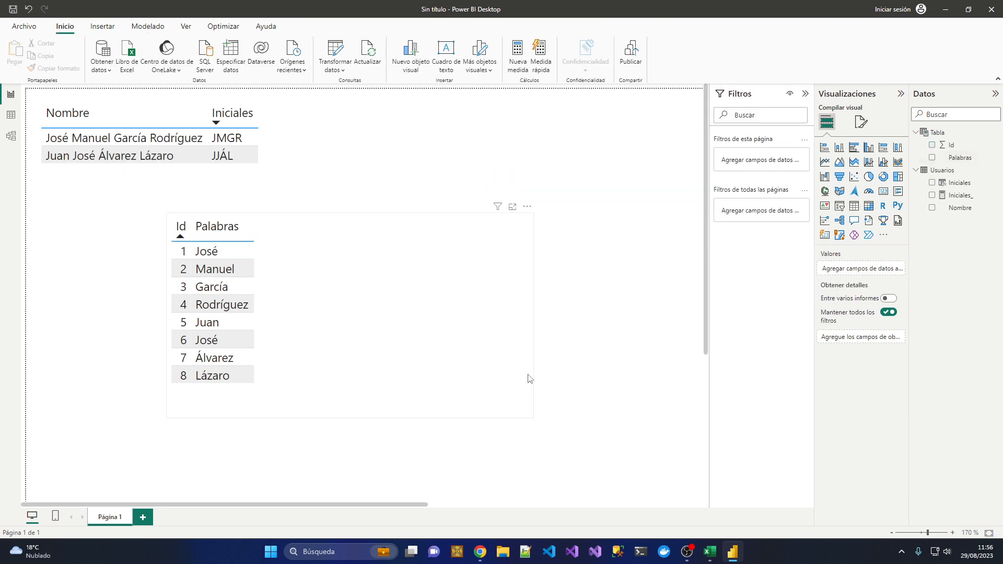